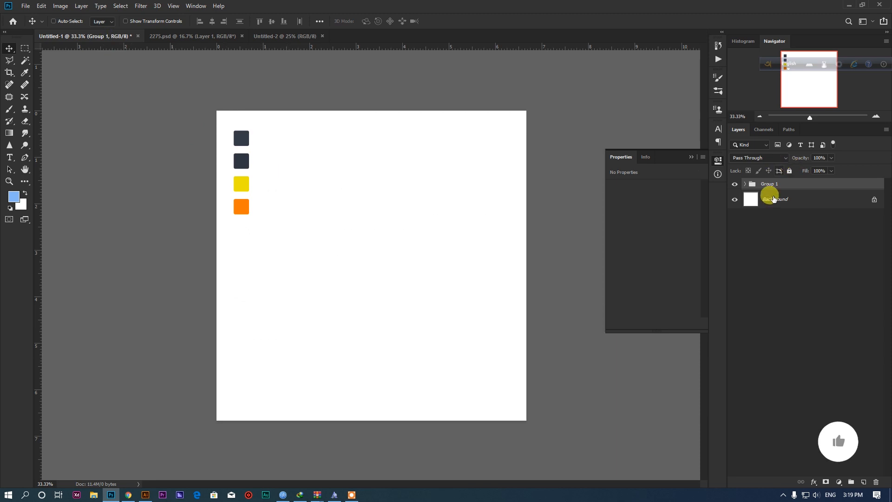
- Copy the colour swatch group into the Untitled-2 document, place it near the canvas's upper-left corner, and close Untitled-1
{"action": "left_click_drag", "start_coordinate": [252, 139], "coordinate": [263, 174]}
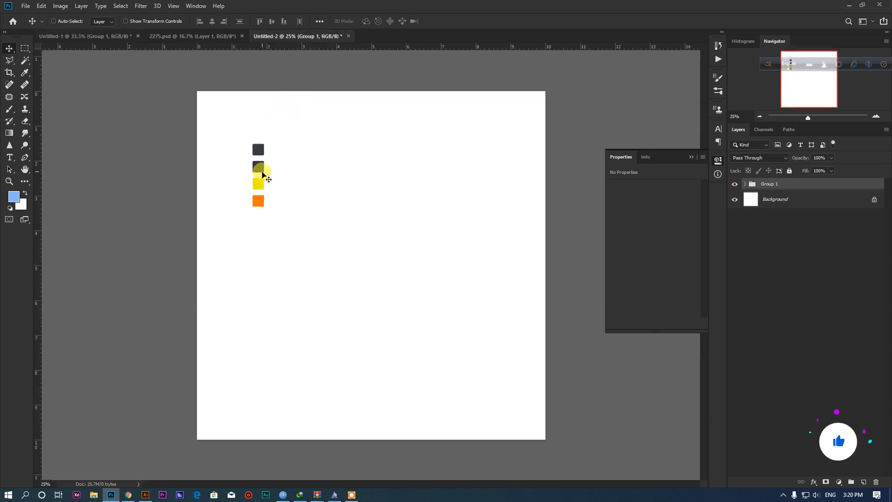
{"action": "left_click_drag", "start_coordinate": [219, 132], "coordinate": [221, 136]}
{"action": "left_click", "coordinate": [116, 37]}
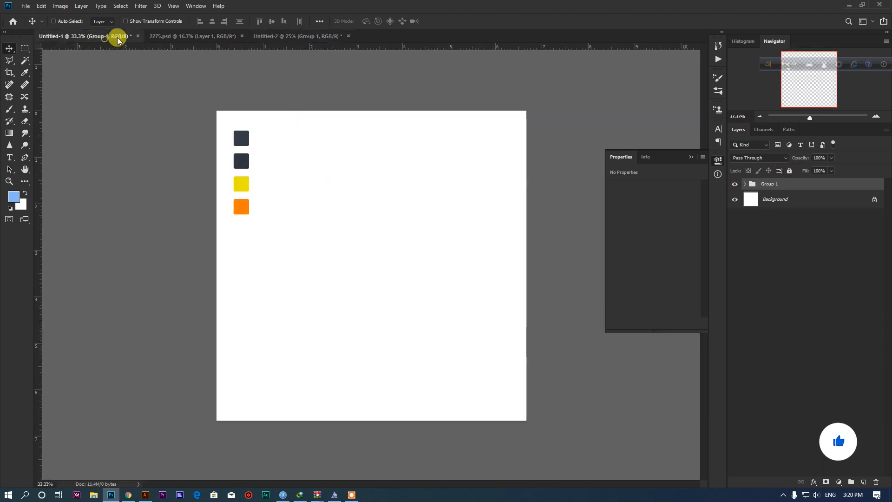
{"action": "left_click", "coordinate": [138, 37]}
{"action": "left_click", "coordinate": [445, 184]}
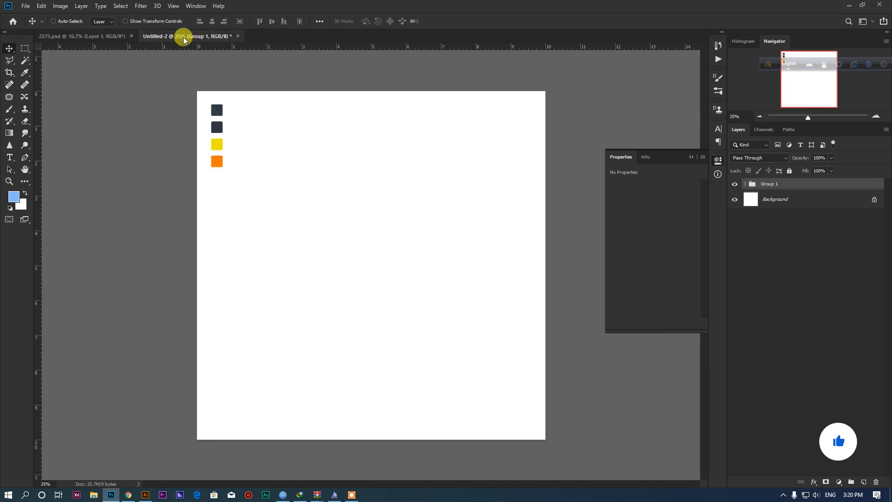
- Add a Solid Color fill layer directly above the Background, sampling its colour from the second dark swatch
{"action": "left_click", "coordinate": [791, 199]}
{"action": "left_click", "coordinate": [839, 482]}
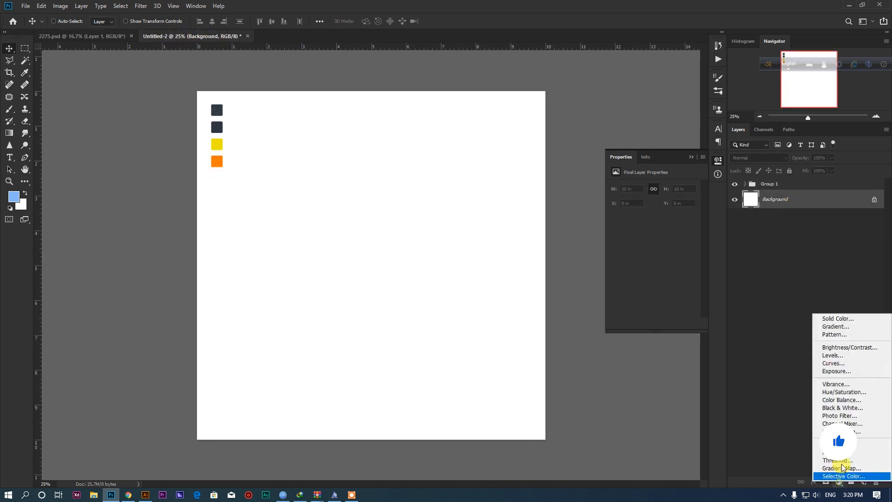
{"action": "left_click", "coordinate": [831, 319]}
{"action": "left_click", "coordinate": [215, 126]}
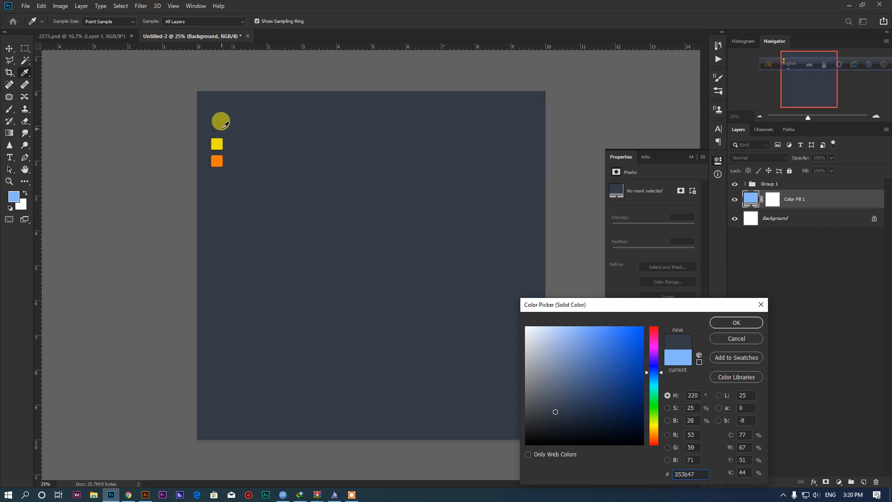
{"action": "left_click", "coordinate": [736, 322]}
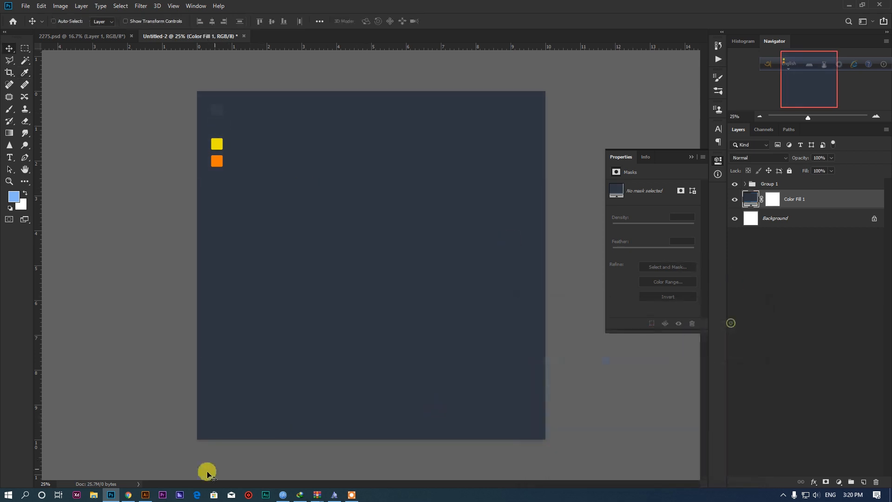
- Switch to Illustrator and draw a black rectangle about 178 px wide and 1000 px tall from the artboard's upper edge to its centre
{"action": "left_click", "coordinate": [144, 492]}
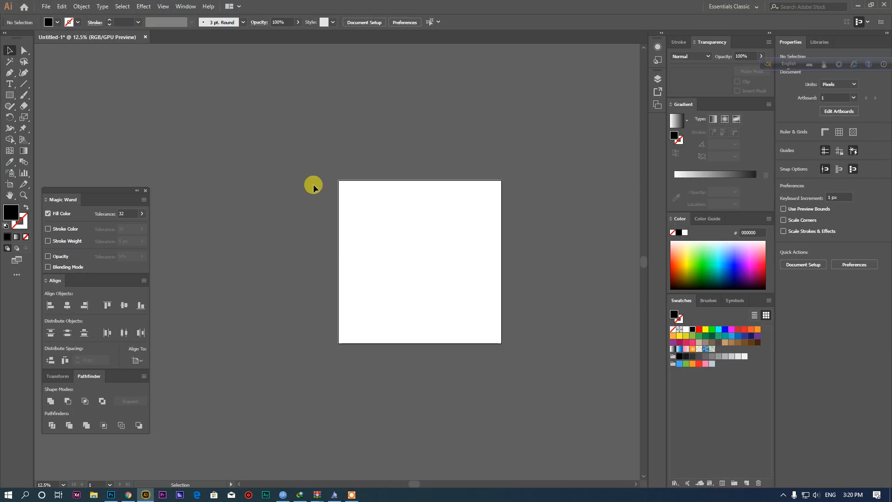
{"action": "left_click", "coordinate": [10, 95]}
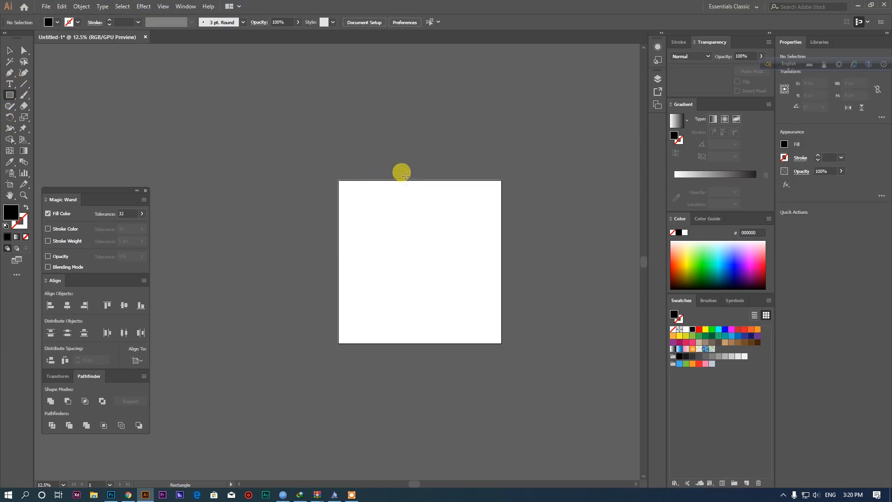
{"action": "left_click_drag", "start_coordinate": [405, 181], "coordinate": [420, 261]}
{"action": "scroll", "coordinate": [416, 215], "scroll_direction": "up", "scroll_amount": 1}
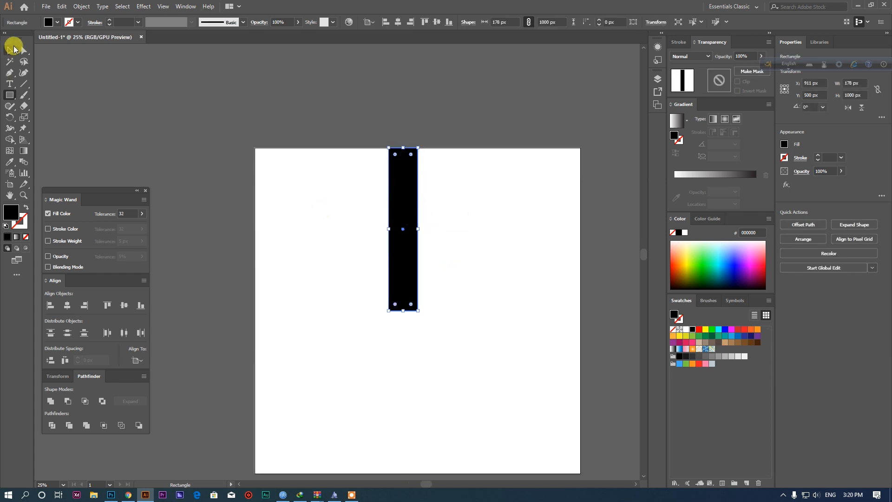
- Delete the rectangle's lower-left anchor point to turn it into a narrow right-angled triangle
{"action": "left_click", "coordinate": [24, 51]}
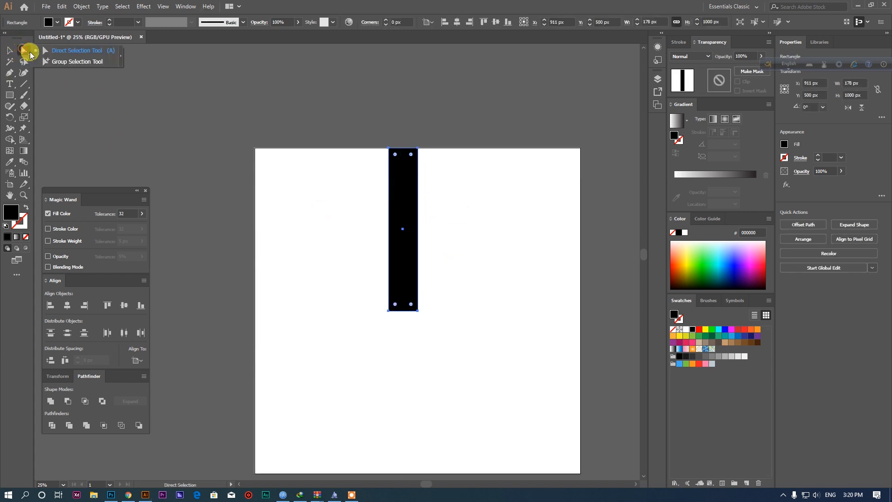
{"action": "left_click", "coordinate": [317, 264]}
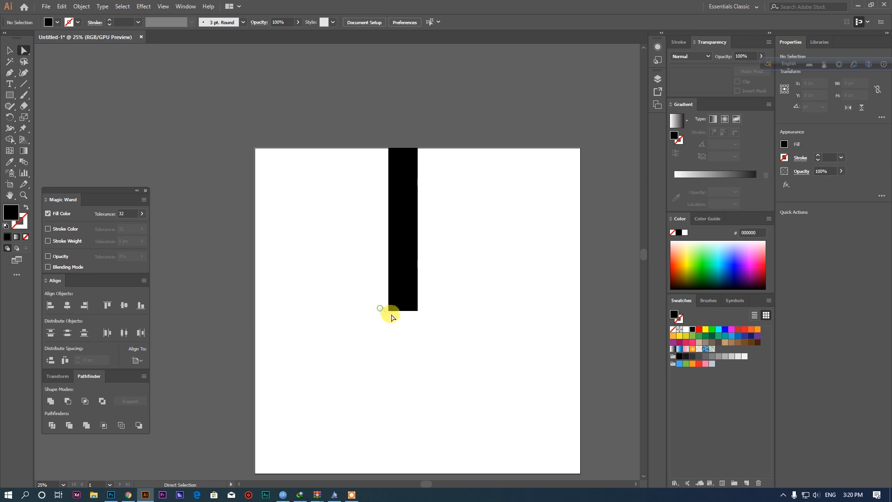
{"action": "left_click_drag", "start_coordinate": [380, 308], "coordinate": [392, 314]}
{"action": "key", "text": "Delete"}
- Reflect a copy of the triangle across the vertical axis and place it against the original's straight right edge
{"action": "left_click", "coordinate": [10, 50]}
{"action": "left_click", "coordinate": [360, 194]}
{"action": "left_click", "coordinate": [400, 199]}
{"action": "right_click", "coordinate": [398, 196]}
{"action": "left_click", "coordinate": [362, 202]}
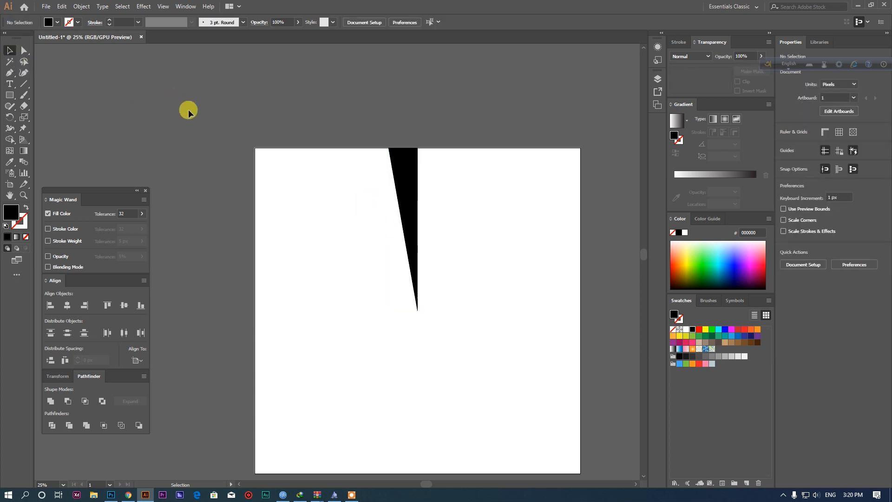
{"action": "left_click", "coordinate": [406, 179]}
{"action": "right_click", "coordinate": [408, 208]}
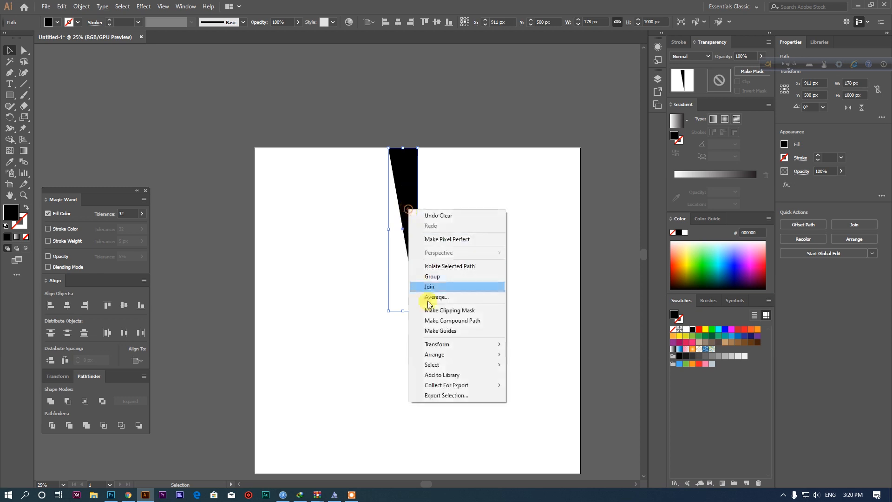
{"action": "mouse_move", "coordinate": [452, 349]}
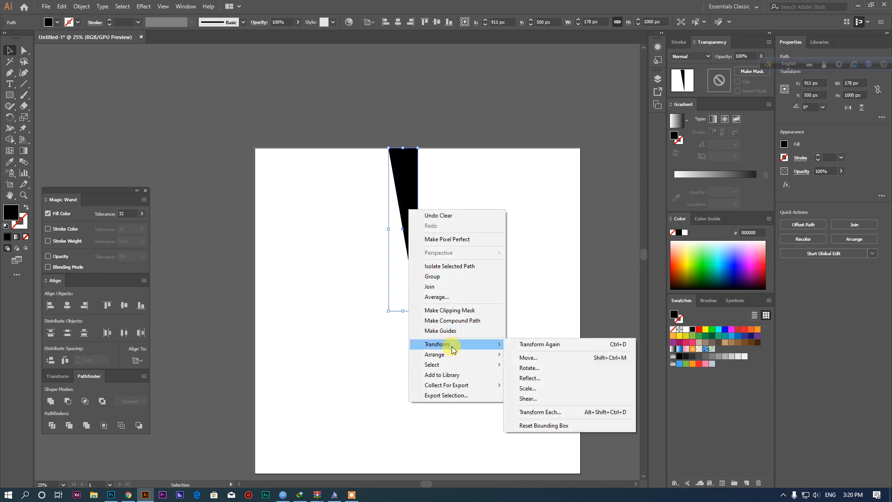
{"action": "left_click", "coordinate": [534, 375]}
{"action": "left_click", "coordinate": [540, 304]}
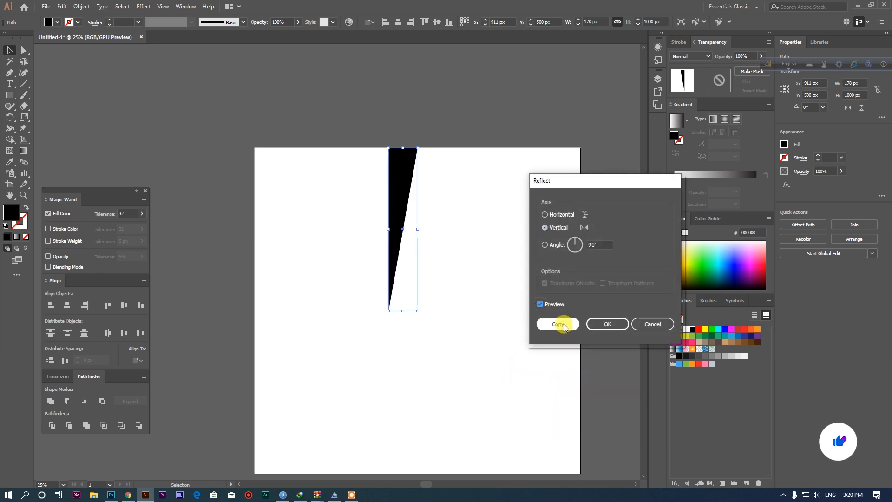
{"action": "left_click", "coordinate": [558, 324]}
{"action": "left_click_drag", "start_coordinate": [403, 210], "coordinate": [424, 213]}
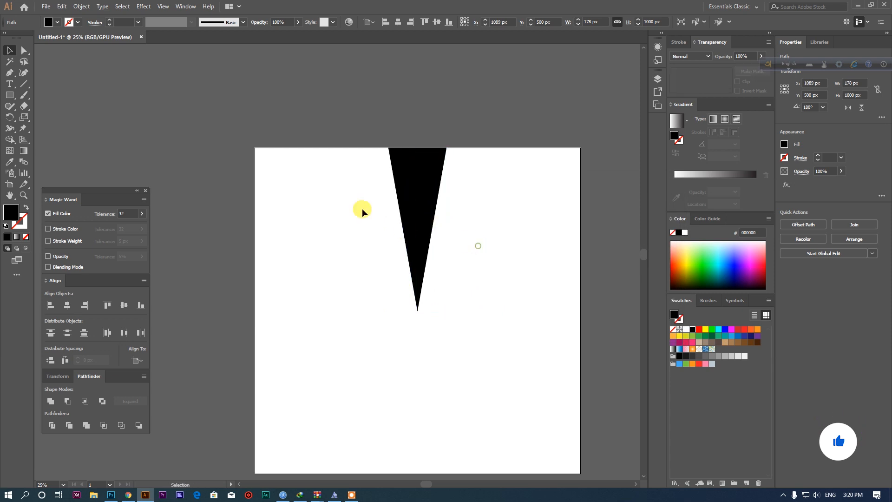
- Unite the two mirrored triangle halves into a single shape
{"action": "left_click_drag", "start_coordinate": [360, 209], "coordinate": [476, 319]}
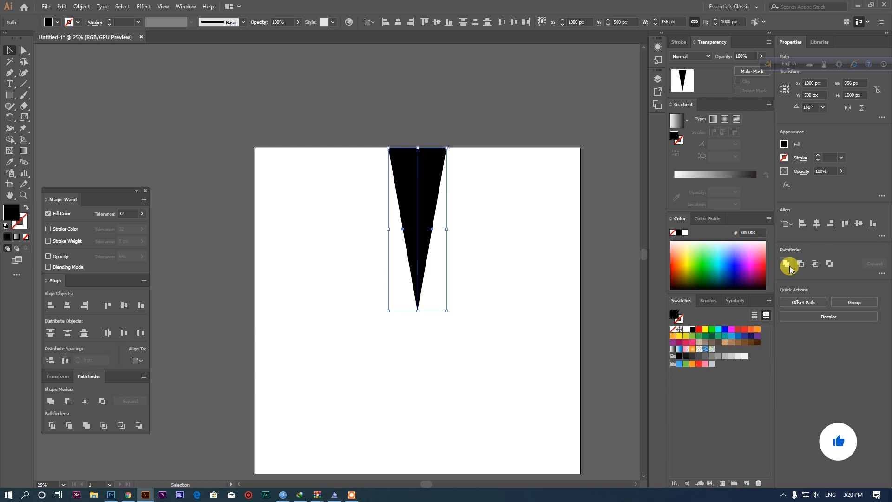
{"action": "left_click", "coordinate": [787, 264]}
{"action": "left_click", "coordinate": [344, 143]}
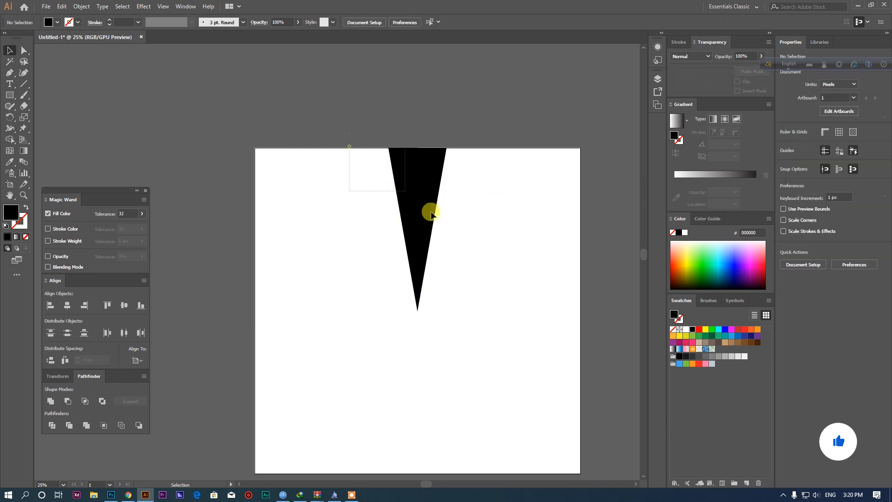
- Narrow the united triangle to about 89 px wide and centre it horizontally on the artboard
{"action": "left_click", "coordinate": [428, 207]}
{"action": "left_click_drag", "start_coordinate": [447, 229], "coordinate": [402, 228]}
{"action": "left_click", "coordinate": [397, 22]}
{"action": "left_click", "coordinate": [432, 116]}
- Stretch the triangle upward past the artboard's upper edge to a height of about 1496 px
{"action": "left_click", "coordinate": [417, 159]}
{"action": "left_click_drag", "start_coordinate": [416, 141], "coordinate": [415, 67]}
{"action": "left_click", "coordinate": [460, 106]}
{"action": "left_click", "coordinate": [418, 167]}
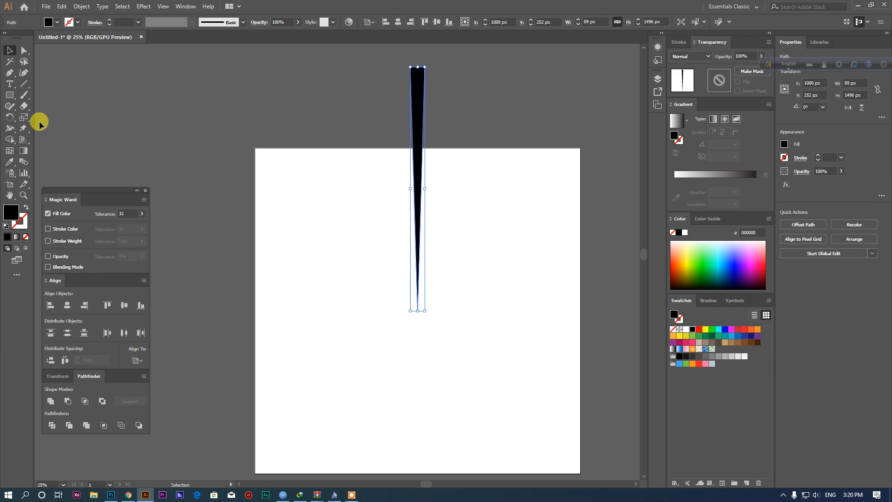
- Rotate copies of the triangle around its lower tip in 90° increments to form a four-armed cross, and select all four arms
{"action": "left_click", "coordinate": [10, 118]}
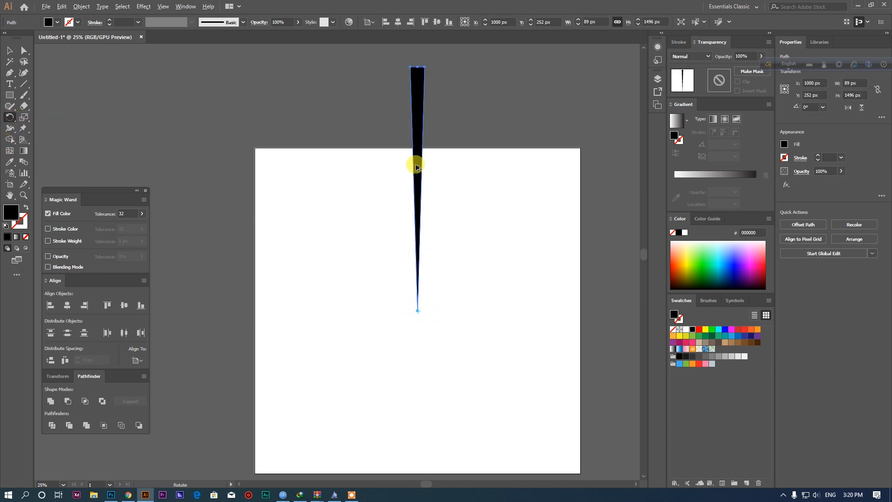
{"action": "left_click_drag", "start_coordinate": [417, 161], "coordinate": [563, 319]}
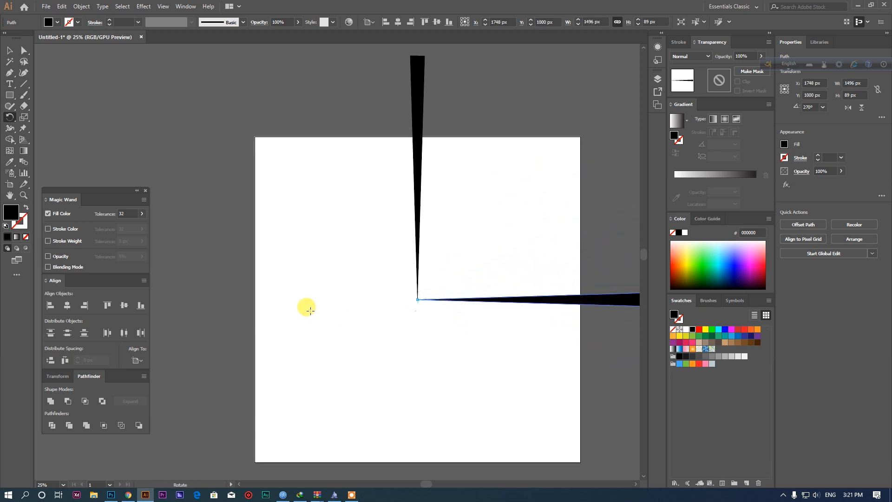
{"action": "scroll", "coordinate": [346, 297], "scroll_direction": "down", "scroll_amount": 2}
{"action": "key", "text": "ctrl+d"}
{"action": "key", "text": "ctrl+d"}
{"action": "left_click", "coordinate": [9, 49]}
{"action": "left_click_drag", "start_coordinate": [331, 182], "coordinate": [492, 292]}
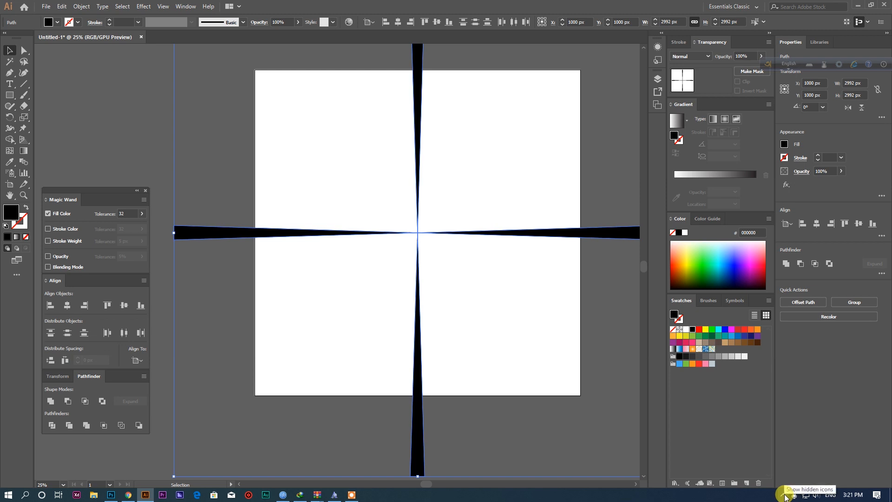
{"action": "left_click", "coordinate": [784, 496]}
{"action": "left_click", "coordinate": [796, 479]}
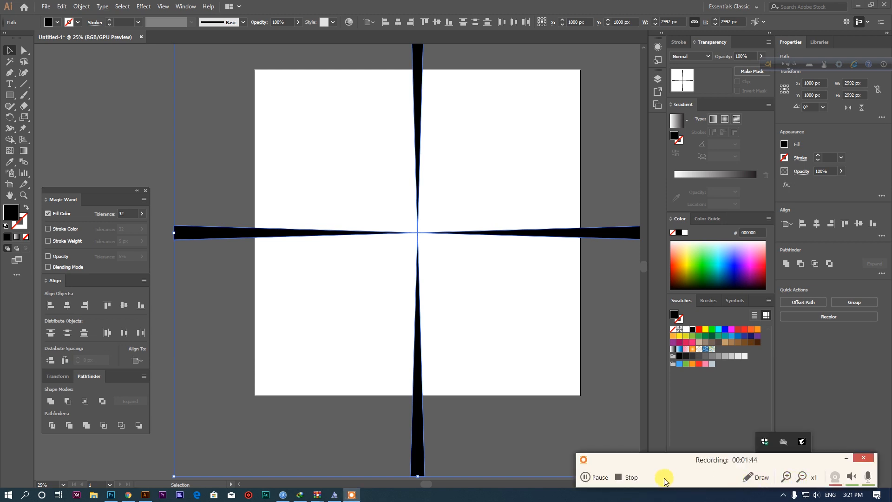
{"action": "left_click", "coordinate": [600, 477]}
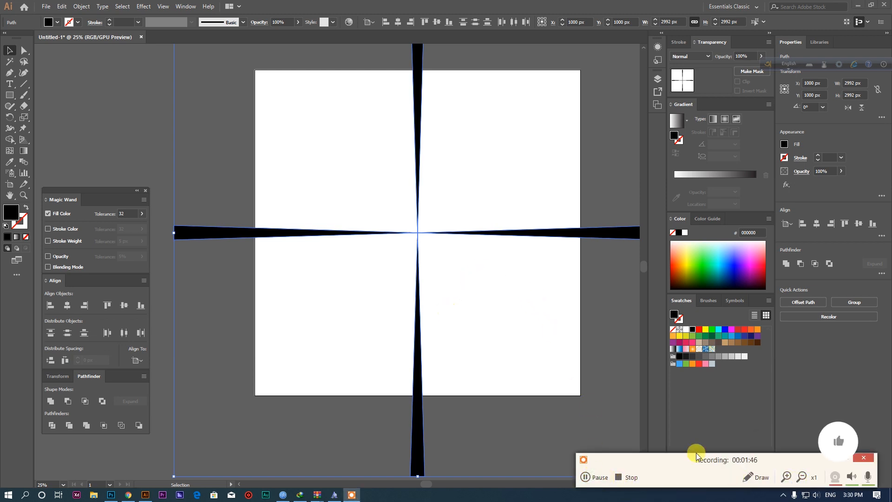
- Rotate a copy of the cross slightly clockwise around its centre and repeat the transformation until the rays fill the whole circle
{"action": "scroll", "coordinate": [369, 269], "scroll_direction": "down", "scroll_amount": 2}
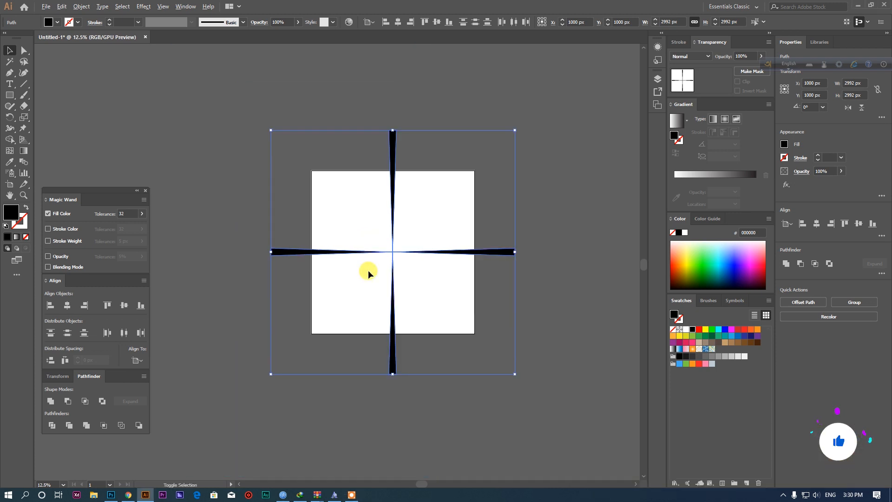
{"action": "scroll", "coordinate": [423, 259], "scroll_direction": "up", "scroll_amount": 1}
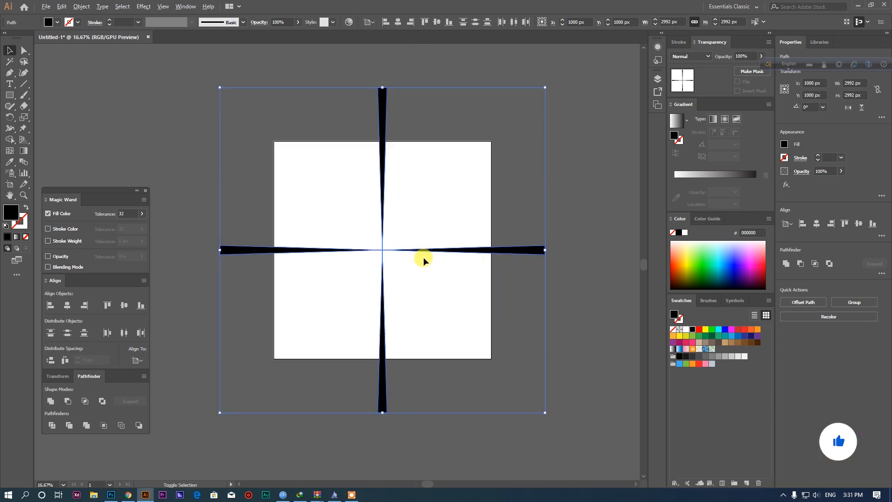
{"action": "left_click", "coordinate": [10, 117]}
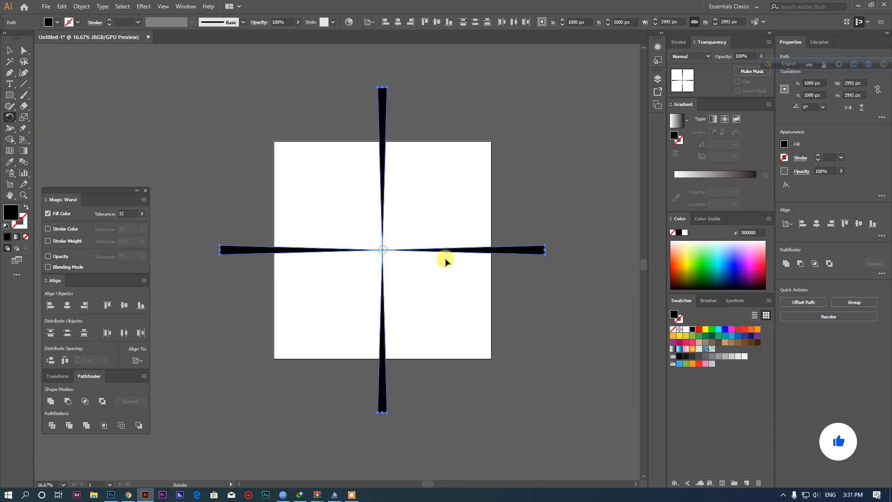
{"action": "left_click_drag", "start_coordinate": [532, 253], "coordinate": [534, 272]}
{"action": "key", "text": "ctrl+d"}
{"action": "key", "text": "ctrl+d"}
{"action": "key", "text": "ctrl+d"}
{"action": "key", "text": "ctrl+d"}
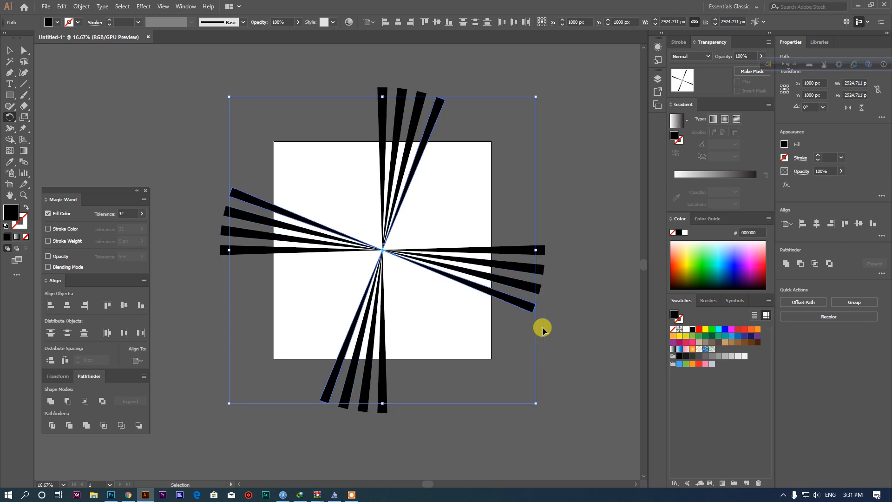
{"action": "key", "text": "ctrl+d"}
{"action": "key", "text": "ctrl+d"}
{"action": "key", "text": "ctrl+d"}
{"action": "key", "text": "ctrl+d"}
{"action": "key", "text": "ctrl+d"}
{"action": "key", "text": "ctrl+d"}
{"action": "key", "text": "ctrl+d"}
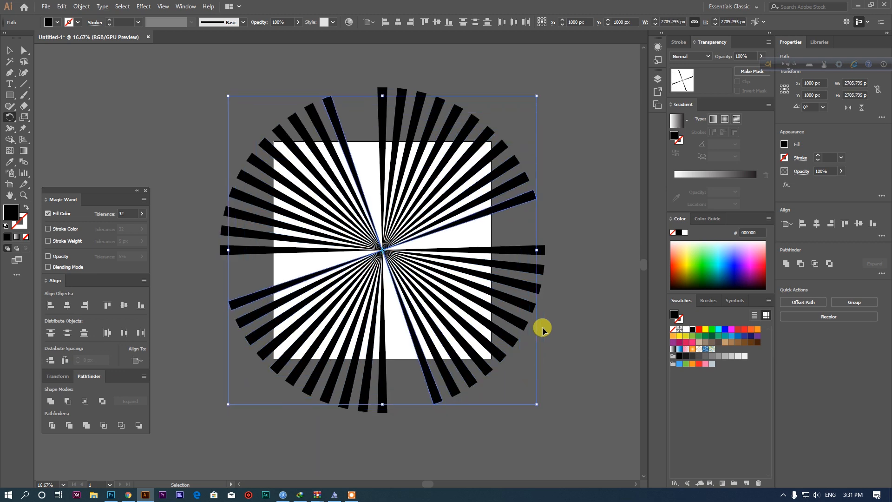
{"action": "key", "text": "ctrl+d"}
- Select all the rays of the finished sunburst and copy them
{"action": "left_click", "coordinate": [10, 50]}
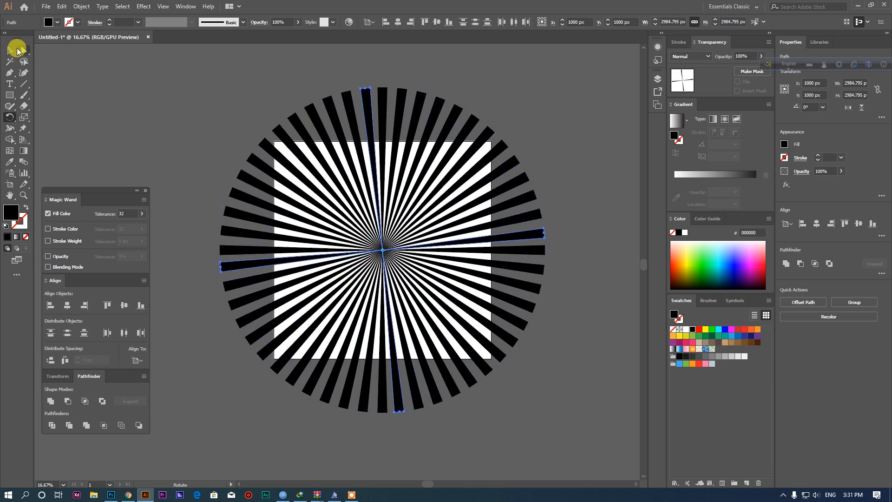
{"action": "left_click", "coordinate": [196, 69]}
{"action": "left_click_drag", "start_coordinate": [161, 61], "coordinate": [610, 453]}
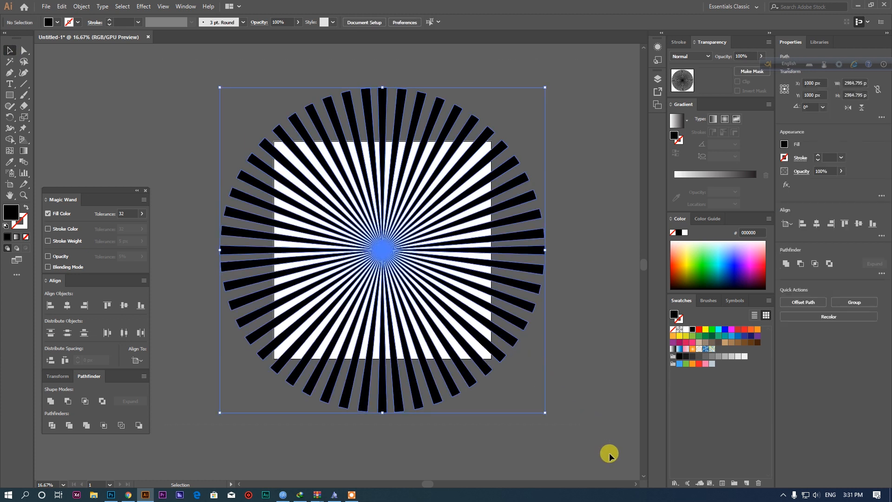
{"action": "key", "text": "a"}
{"action": "key", "text": "v"}
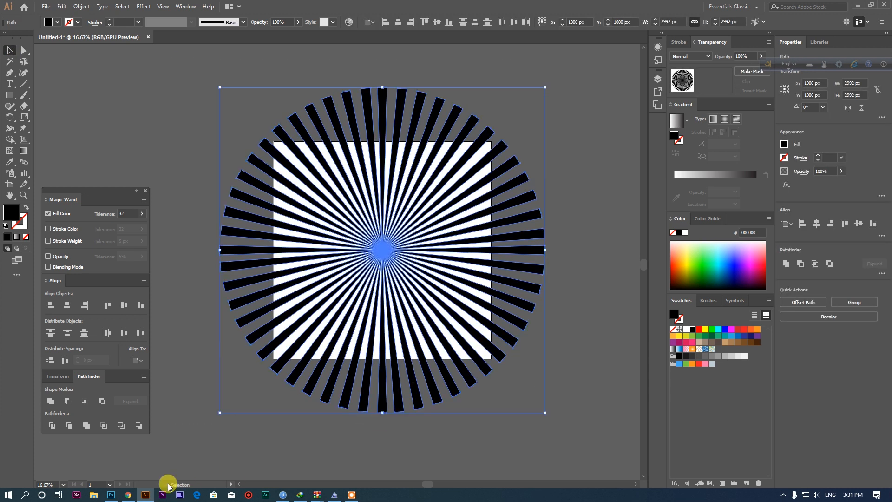
- Switch to Photoshop, paste the sunburst into Untitled-2 as a Smart Object, and scale it from its centre to about 35.04% to cover the canvas
{"action": "left_click", "coordinate": [111, 494]}
{"action": "key", "text": "ctrl+v"}
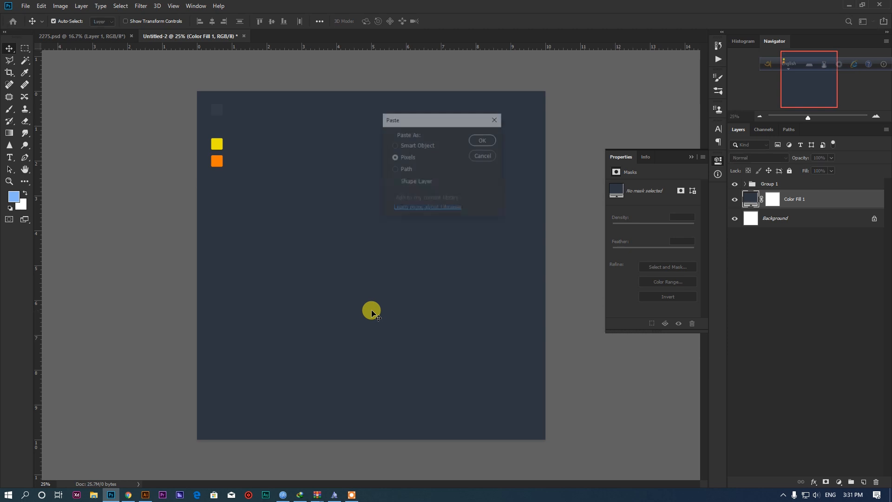
{"action": "left_click", "coordinate": [484, 140]}
{"action": "left_click_drag", "start_coordinate": [545, 265], "coordinate": [625, 270]}
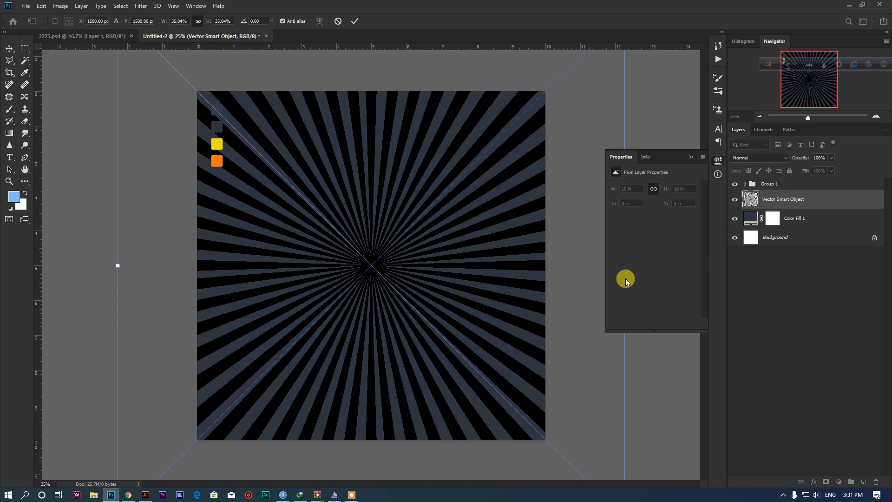
{"action": "key", "text": "Return"}
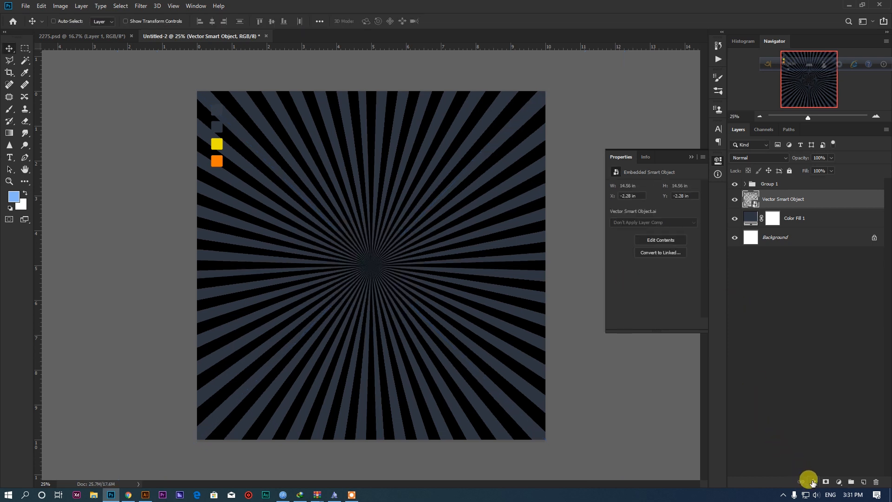
- Add a Color Overlay to the sunburst layer in dark blue-grey #353b47, sampled from the topmost colour swatch
{"action": "left_click", "coordinate": [812, 483]}
{"action": "left_click", "coordinate": [819, 443]}
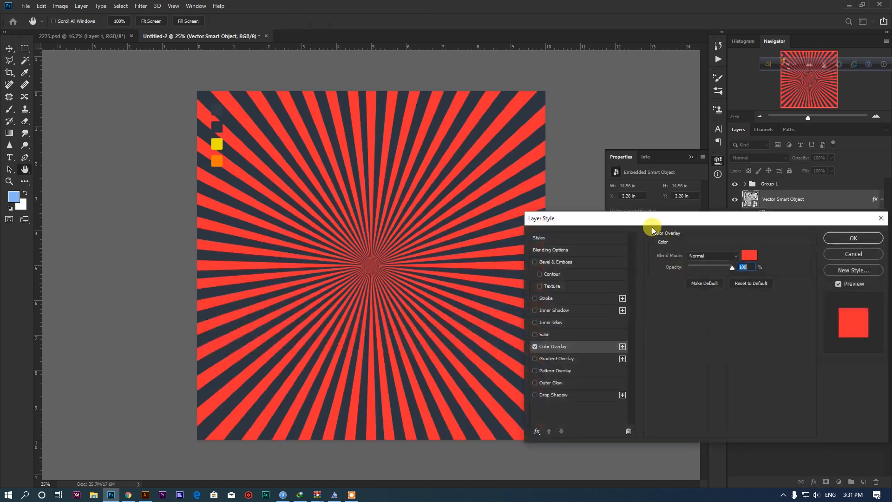
{"action": "left_click", "coordinate": [749, 255]}
{"action": "left_click", "coordinate": [221, 124]}
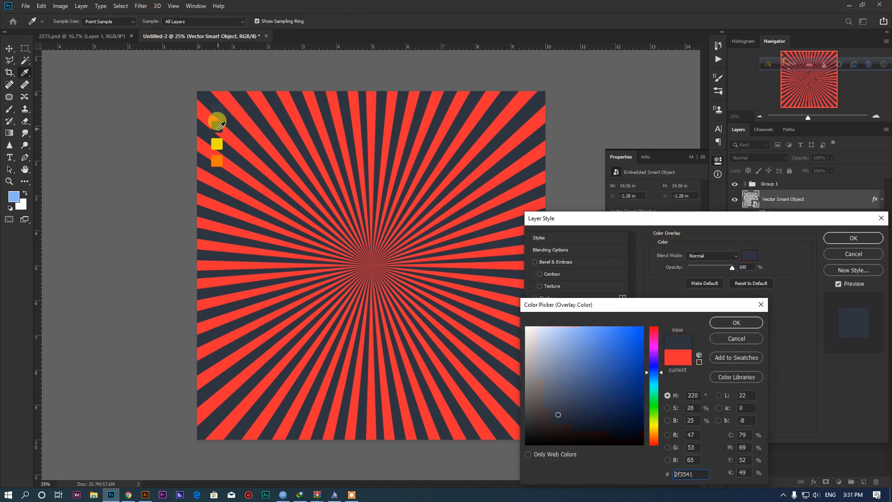
{"action": "left_click", "coordinate": [216, 102]}
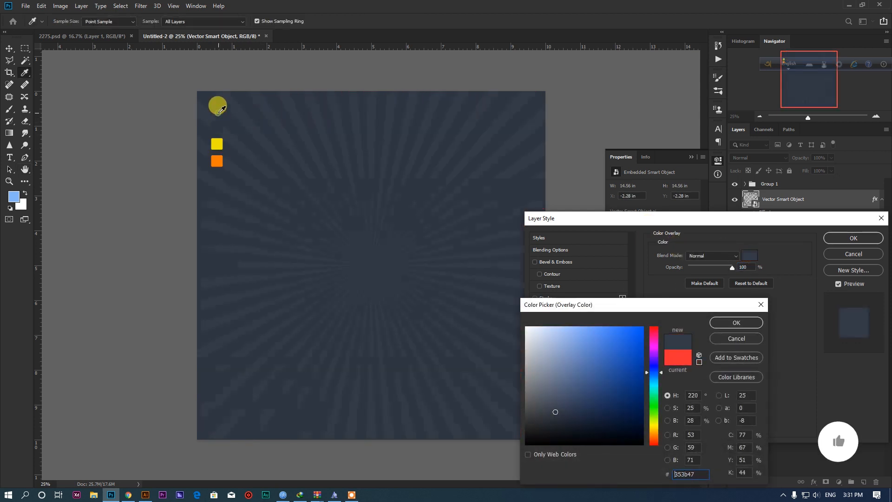
{"action": "left_click", "coordinate": [721, 324]}
{"action": "left_click", "coordinate": [836, 238]}
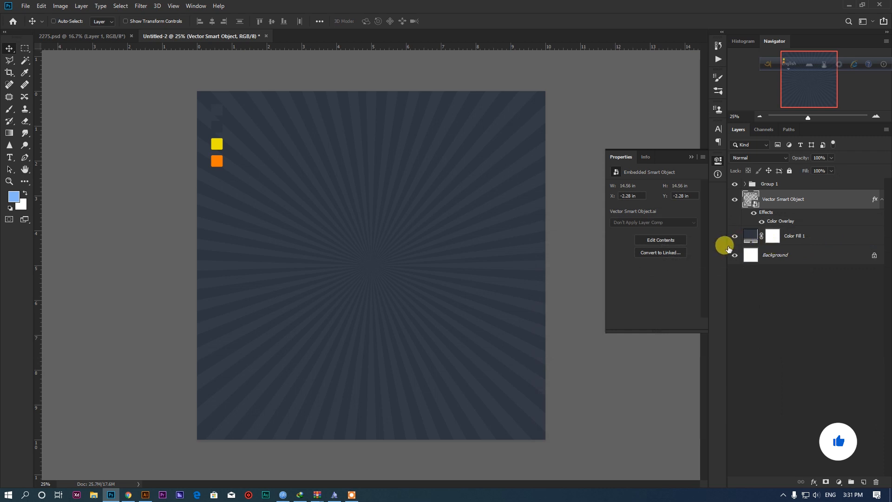
- Move the cut-out runner from 2275.psd into Untitled-2 and position her over the middle of the sunburst
{"action": "left_click", "coordinate": [91, 35]}
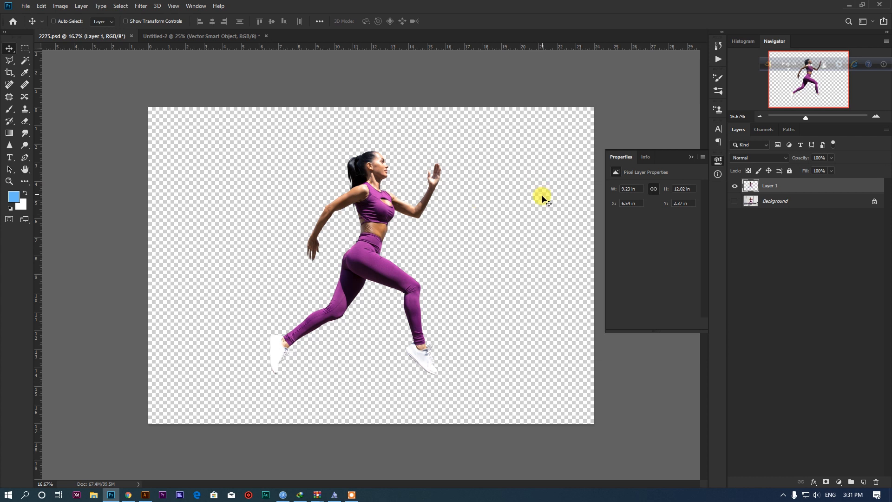
{"action": "left_click_drag", "start_coordinate": [384, 243], "coordinate": [359, 222]}
{"action": "left_click_drag", "start_coordinate": [409, 210], "coordinate": [432, 265]}
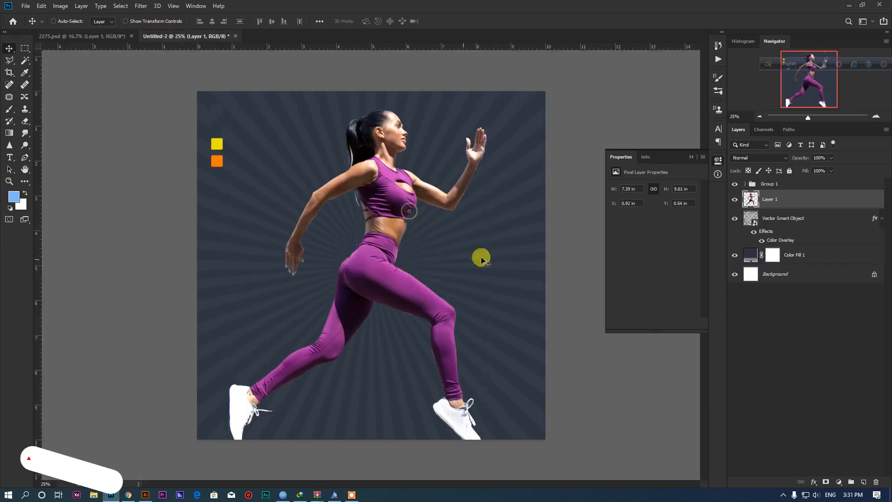
{"action": "right_click", "coordinate": [765, 201]}
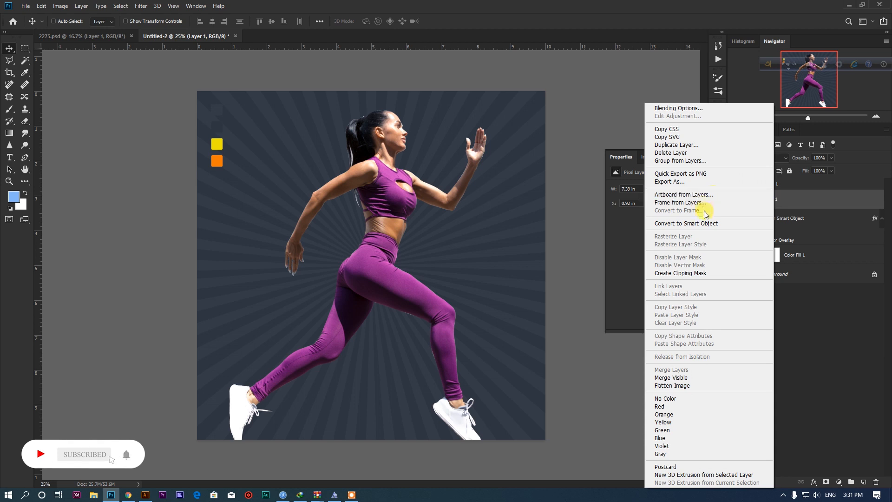
{"action": "left_click", "coordinate": [707, 224]}
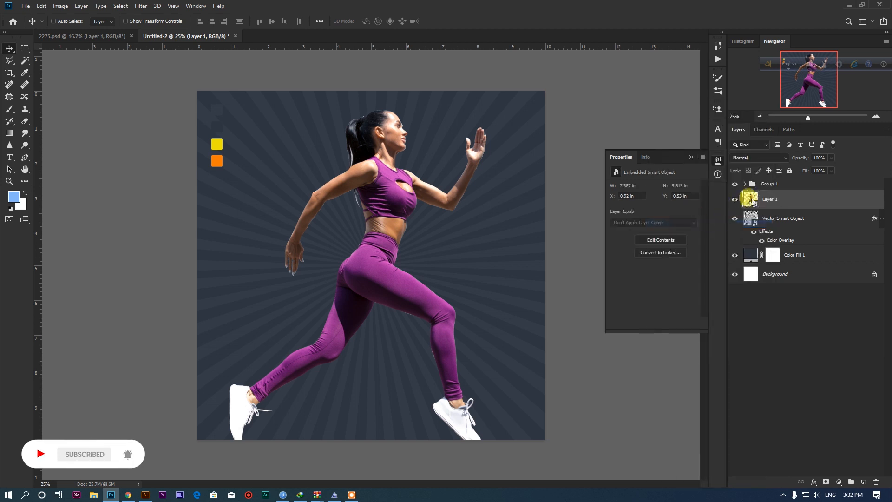
{"action": "key", "text": "ctrl+t"}
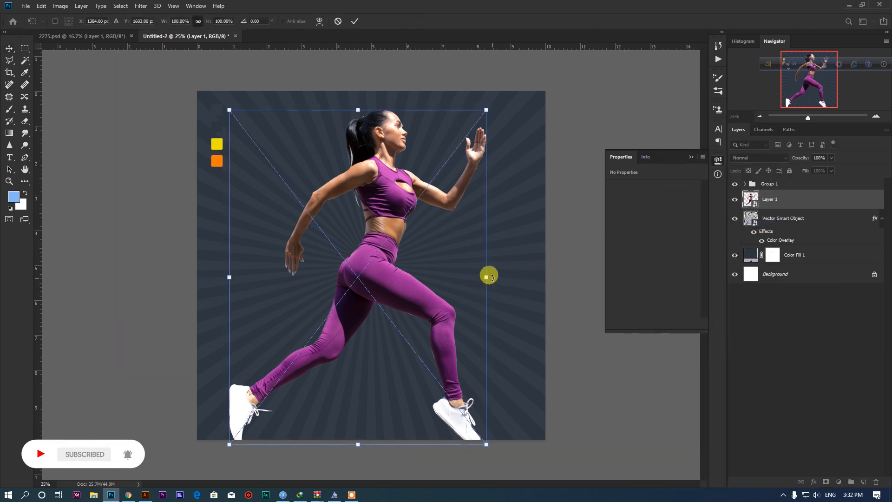
{"action": "left_click_drag", "start_coordinate": [487, 276], "coordinate": [433, 282]}
{"action": "key", "text": "Return"}
{"action": "scroll", "coordinate": [347, 149], "scroll_direction": "up", "scroll_amount": 4}
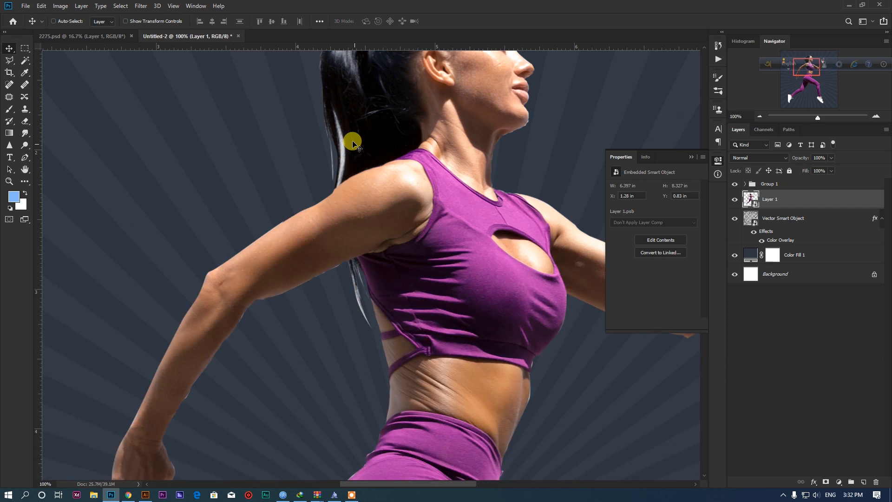
{"action": "scroll", "coordinate": [329, 139], "scroll_direction": "up", "scroll_amount": 1}
{"action": "scroll", "coordinate": [347, 150], "scroll_direction": "up", "scroll_amount": 2}
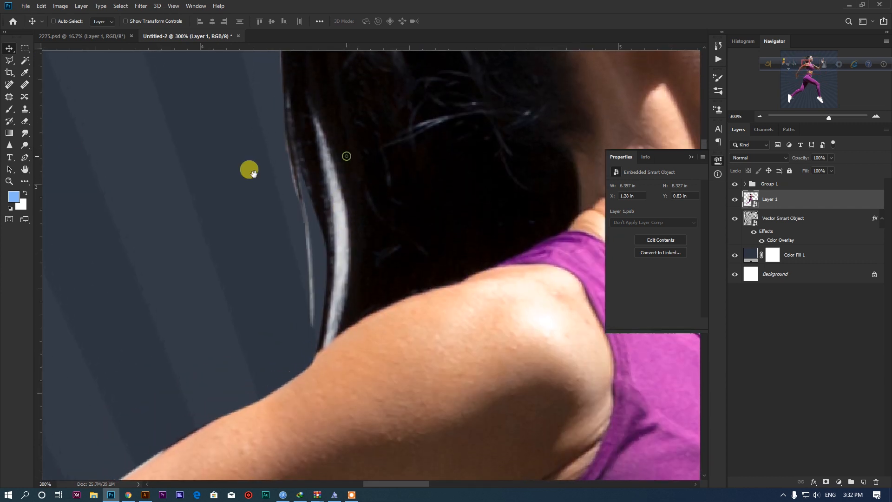
{"action": "left_click", "coordinate": [25, 157]}
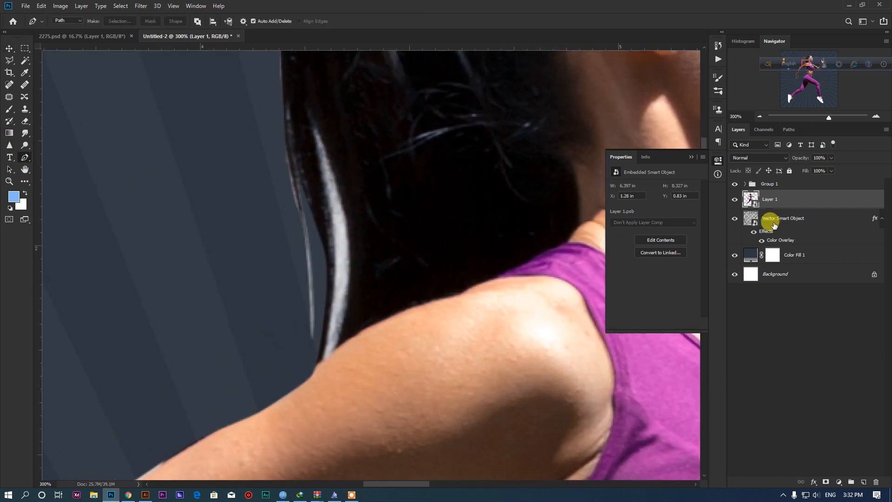
{"action": "key", "text": "ctrl+z"}
{"action": "key", "text": "ctrl+z"}
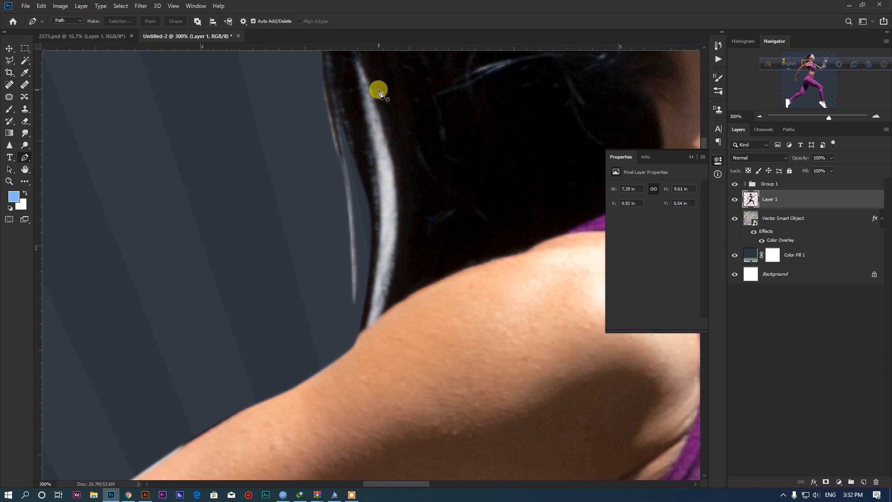
- Trace the white strip in the runner's ponytail with the Pen tool and make it a selection with a 0.5-pixel feather
{"action": "scroll", "coordinate": [378, 93], "scroll_direction": "up", "scroll_amount": 1}
{"action": "key", "text": "v"}
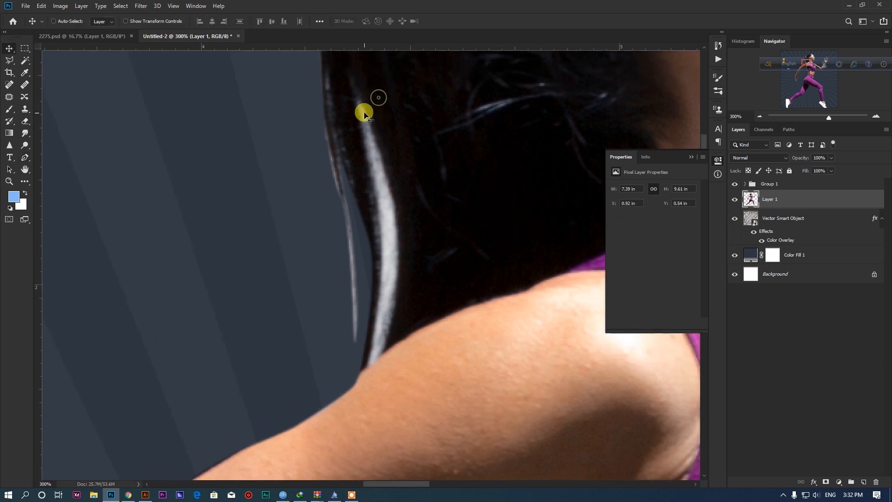
{"action": "left_click", "coordinate": [24, 159]}
{"action": "left_click", "coordinate": [359, 97]}
{"action": "left_click", "coordinate": [396, 231]}
{"action": "key", "text": "ctrl+z"}
{"action": "left_click_drag", "start_coordinate": [403, 259], "coordinate": [394, 330]}
{"action": "left_click", "coordinate": [369, 369]}
{"action": "left_click_drag", "start_coordinate": [359, 97], "coordinate": [358, 111]}
{"action": "left_click", "coordinate": [358, 97]}
{"action": "key", "text": "ctrl+z"}
{"action": "left_click", "coordinate": [130, 22]}
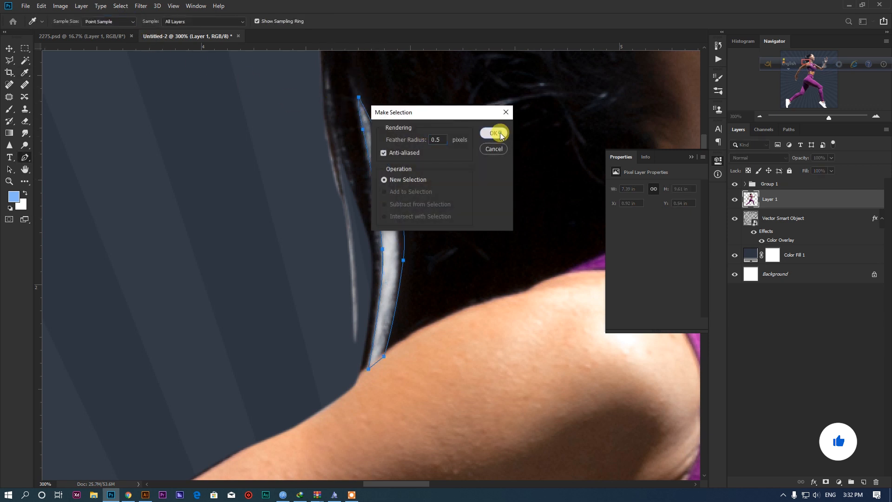
{"action": "left_click", "coordinate": [495, 135]}
- Select the runner's outline from Layer 1's contents and add it as a layer mask
{"action": "key", "text": "ctrl+minus"}
{"action": "key", "text": "ctrl+minus"}
{"action": "key", "text": "ctrl+minus"}
{"action": "left_click", "coordinate": [25, 49]}
{"action": "scroll", "coordinate": [379, 241], "scroll_direction": "down", "scroll_amount": 4}
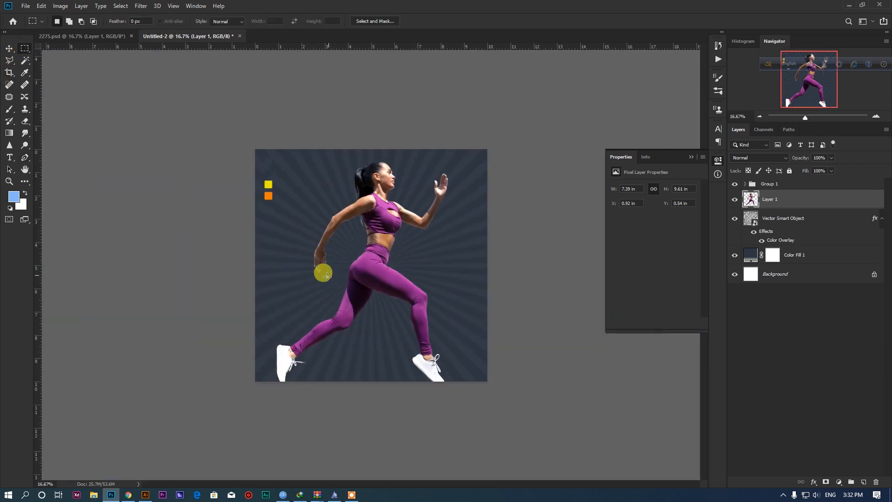
{"action": "scroll", "coordinate": [323, 271], "scroll_direction": "up", "scroll_amount": 4}
{"action": "scroll", "coordinate": [302, 261], "scroll_direction": "down", "scroll_amount": 3}
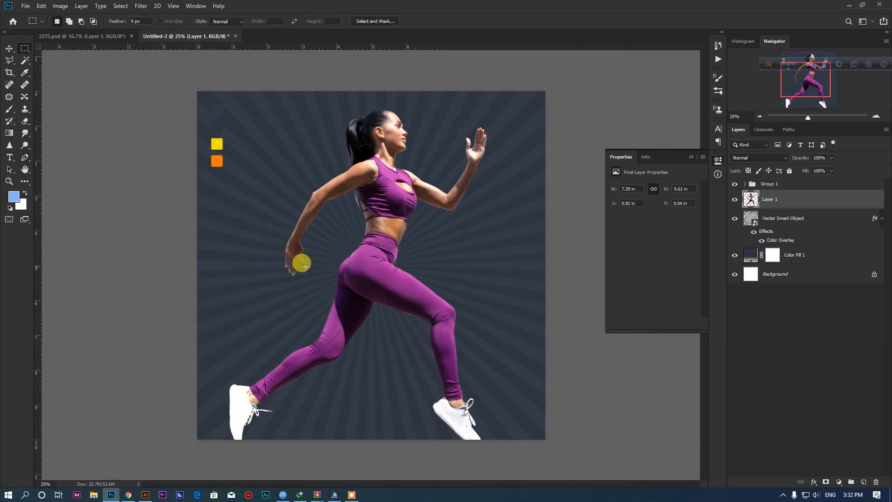
{"action": "left_click", "coordinate": [755, 203], "text": "ctrl"}
{"action": "left_click", "coordinate": [826, 482]}
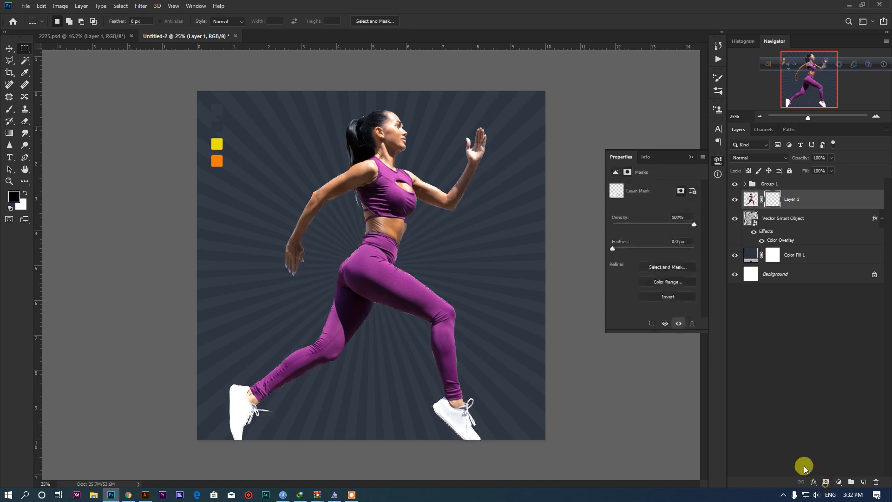
- Shrink the runner's layer mask slightly inwards with the Minimum filter, preserving squareness
{"action": "left_click", "coordinate": [141, 6]}
{"action": "mouse_move", "coordinate": [183, 190]}
{"action": "left_click", "coordinate": [289, 227]}
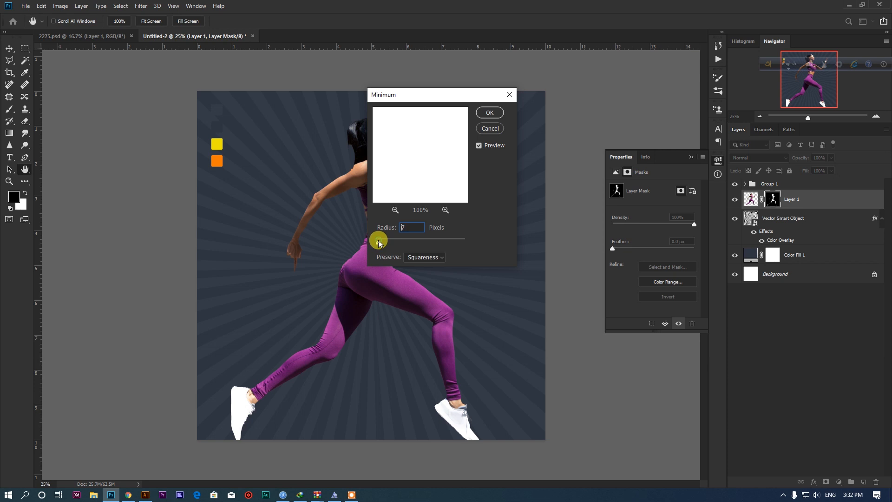
{"action": "left_click_drag", "start_coordinate": [379, 242], "coordinate": [376, 242]}
{"action": "left_click", "coordinate": [491, 114]}
- Convert Layer 1 to a Smart Object, scale the runner to about 65.70%, and place her near the canvas centre
{"action": "right_click", "coordinate": [790, 201]}
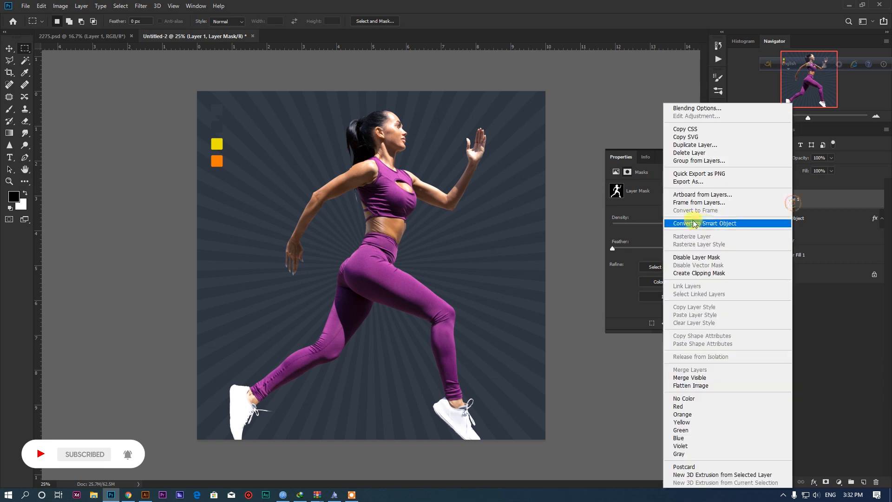
{"action": "left_click", "coordinate": [708, 224]}
{"action": "key", "text": "ctrl+t"}
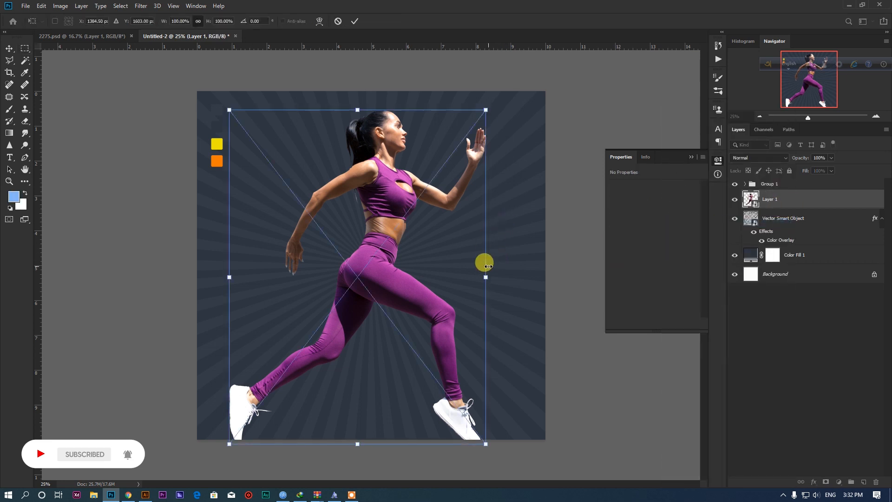
{"action": "key", "text": "Return"}
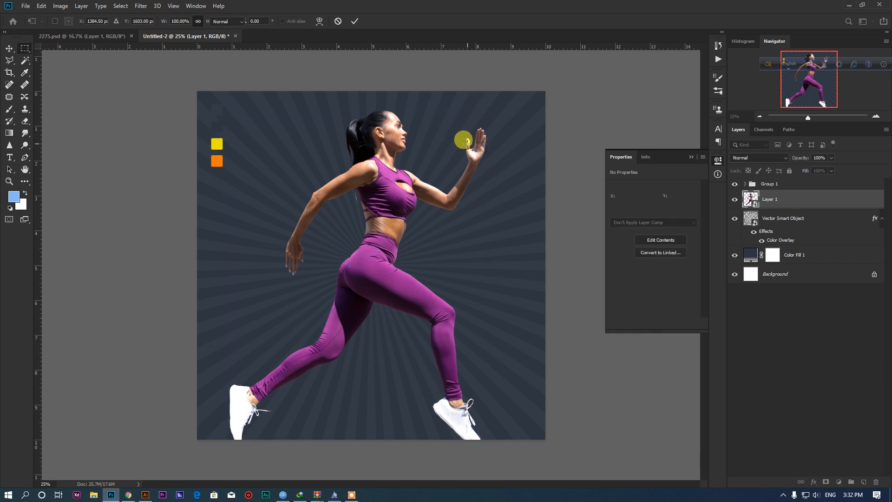
{"action": "key", "text": "ctrl+t"}
{"action": "left_click_drag", "start_coordinate": [485, 110], "coordinate": [467, 147]}
{"action": "left_click_drag", "start_coordinate": [399, 213], "coordinate": [411, 190]}
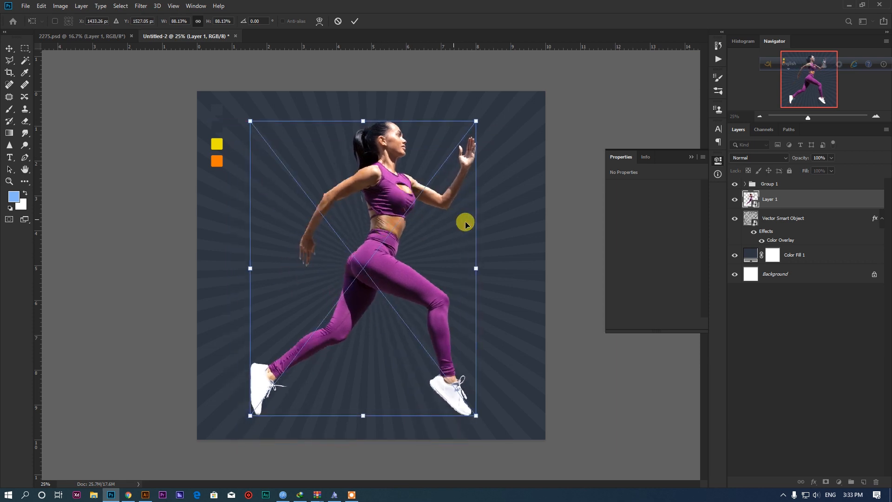
{"action": "left_click_drag", "start_coordinate": [474, 253], "coordinate": [450, 254]}
{"action": "left_click_drag", "start_coordinate": [397, 268], "coordinate": [424, 278]}
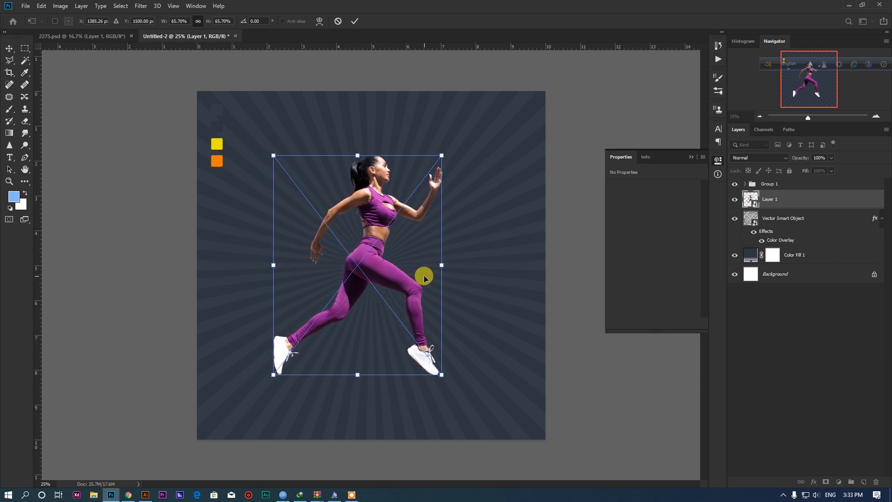
{"action": "key", "text": "Return"}
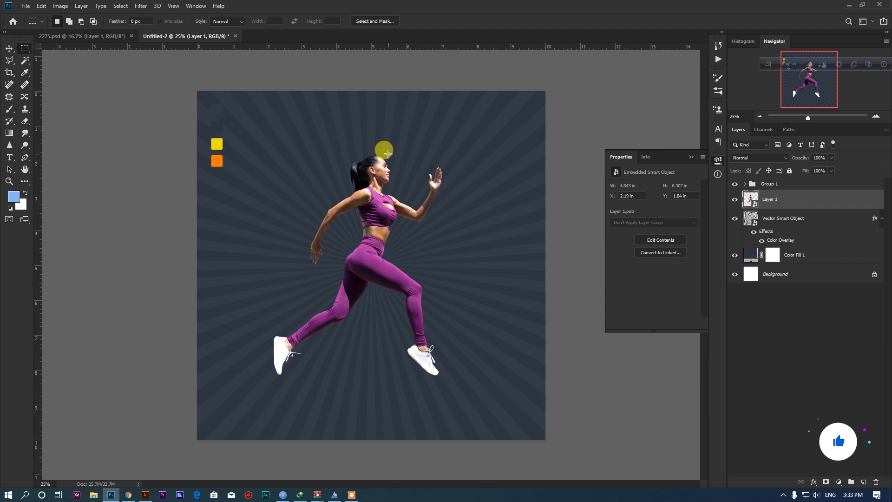
- Add a Black & White adjustment layer clipped to the runner's Layer 1 and group the two layers
{"action": "left_click", "coordinate": [828, 484]}
{"action": "key", "text": "ctrl+z"}
{"action": "left_click", "coordinate": [839, 483]}
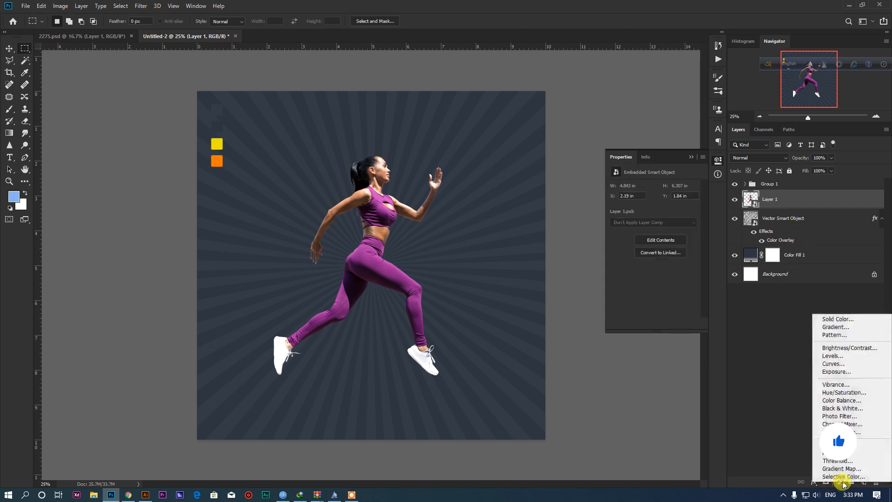
{"action": "left_click", "coordinate": [843, 408]}
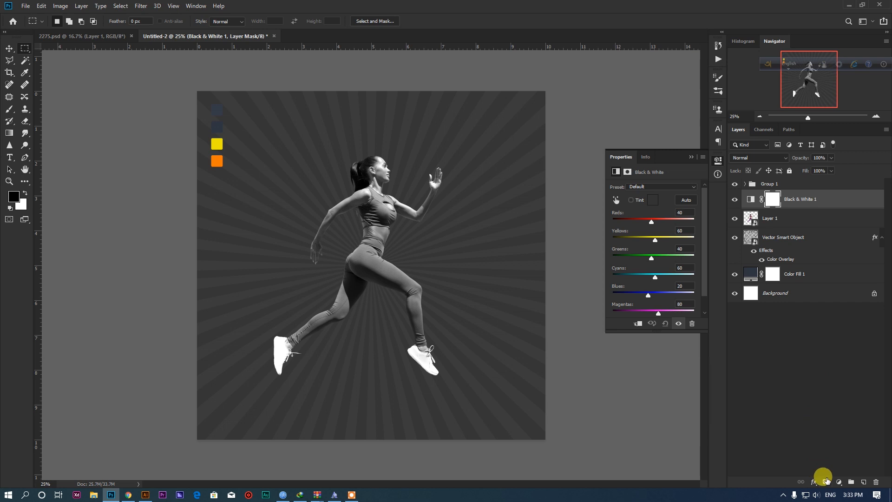
{"action": "left_click", "coordinate": [838, 482]}
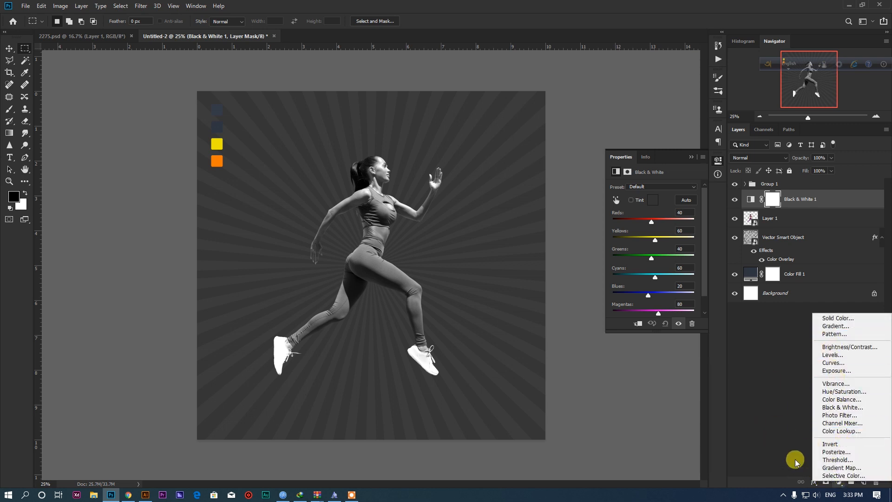
{"action": "left_click", "coordinate": [788, 422]}
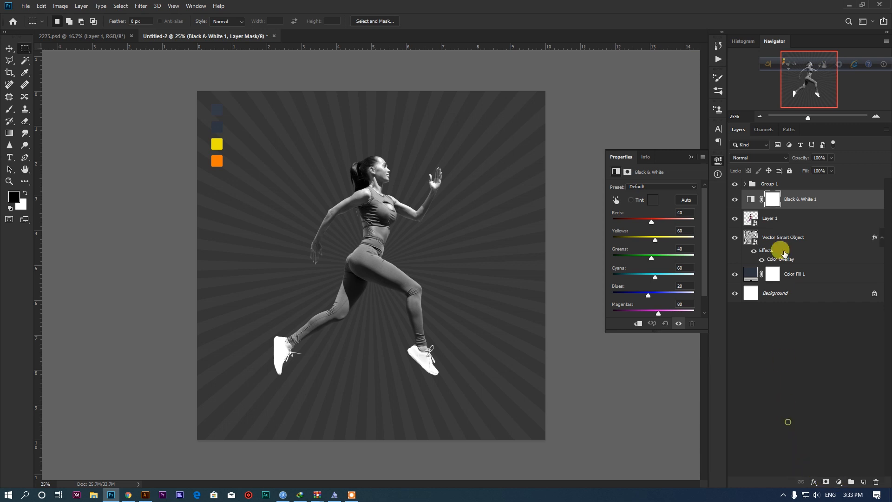
{"action": "left_click", "coordinate": [804, 203], "text": "alt"}
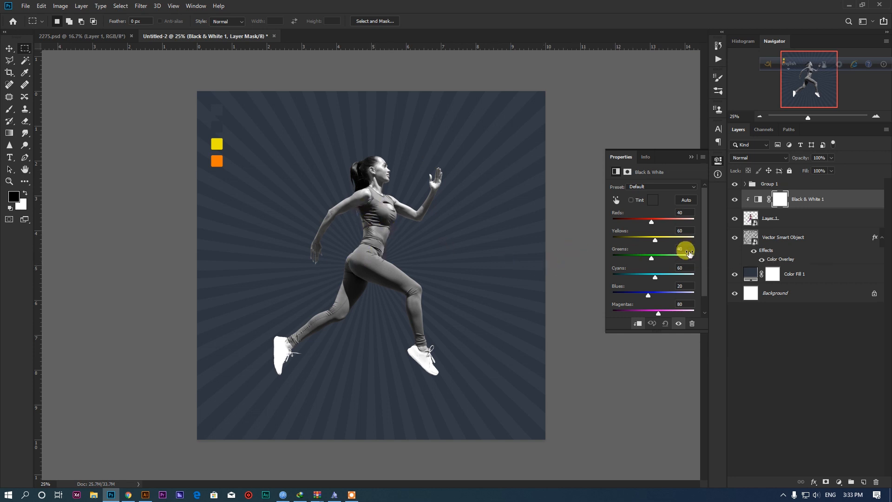
{"action": "left_click", "coordinate": [790, 218]}
{"action": "key", "text": "ctrl+g"}
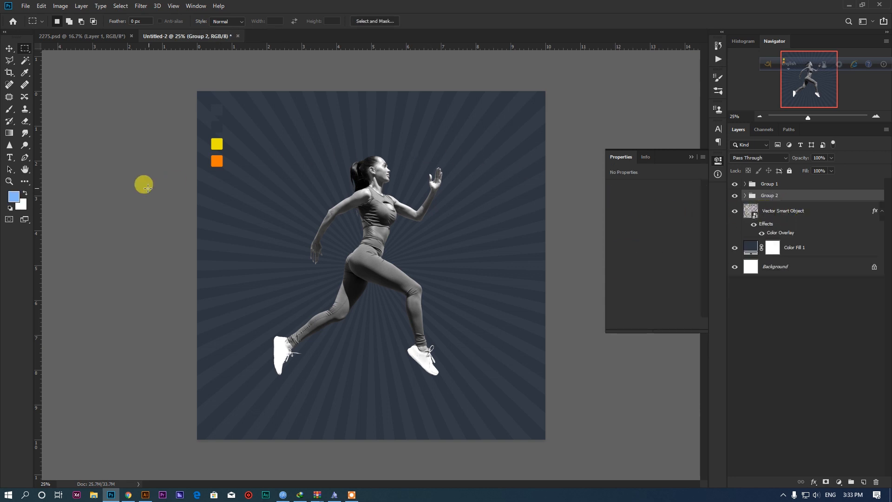
- Draw a circle about 1100 px wide over the runner's torso with the Ellipse tool and move its layer below Group 2
{"action": "left_click", "coordinate": [30, 184]}
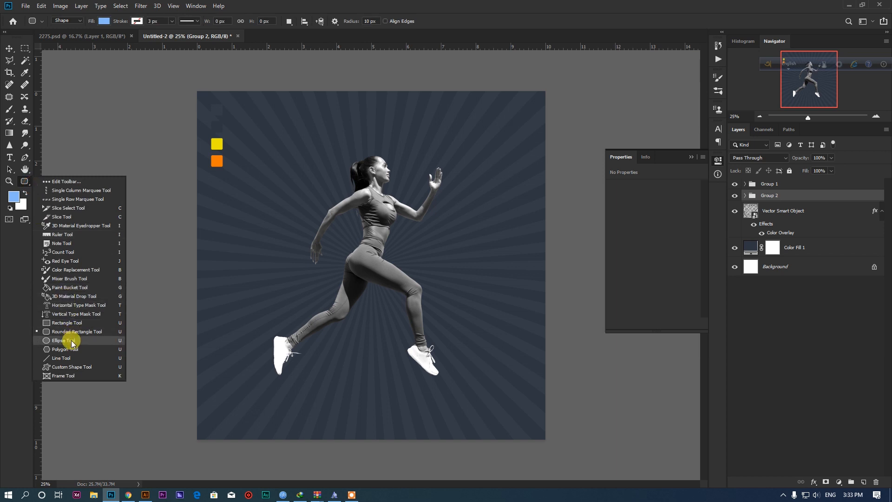
{"action": "left_click", "coordinate": [72, 343]}
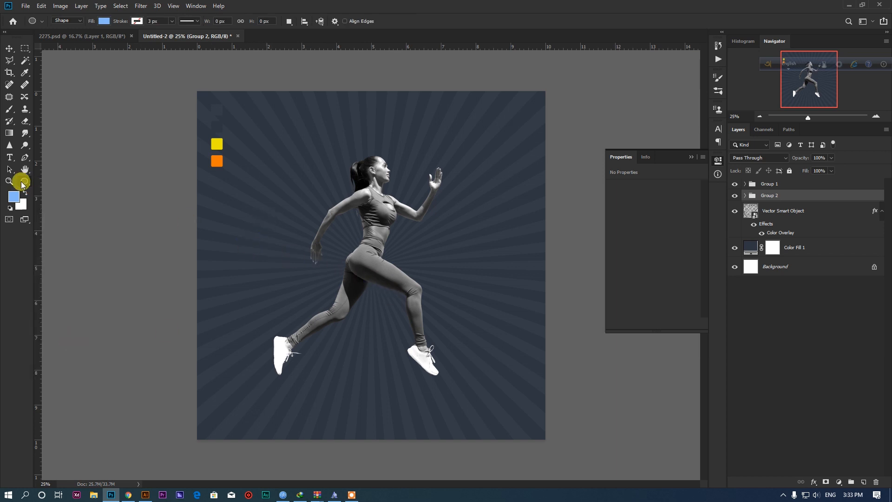
{"action": "left_click", "coordinate": [24, 184]}
{"action": "left_click", "coordinate": [68, 340]}
{"action": "left_click_drag", "start_coordinate": [294, 199], "coordinate": [455, 336]}
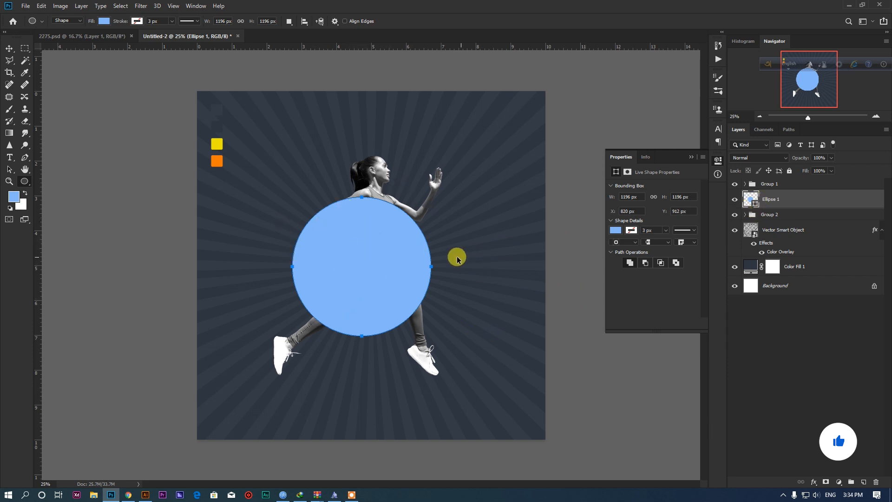
{"action": "key", "text": "ctrl+z"}
{"action": "left_click_drag", "start_coordinate": [300, 198], "coordinate": [428, 367]}
{"action": "left_click_drag", "start_coordinate": [776, 201], "coordinate": [782, 220]}
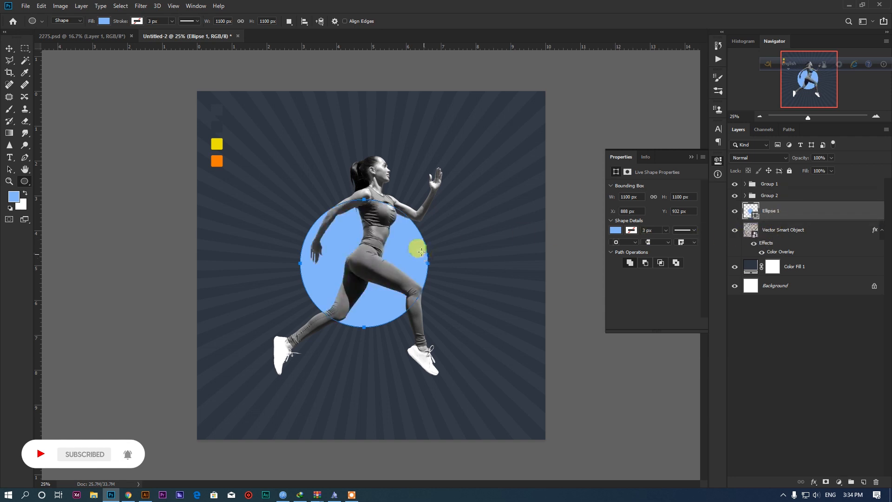
- Remove the circle's fill and give it a red stroke about 135.66 px wide, turning it into a ring
{"action": "left_click", "coordinate": [105, 21]}
{"action": "left_click", "coordinate": [64, 39]}
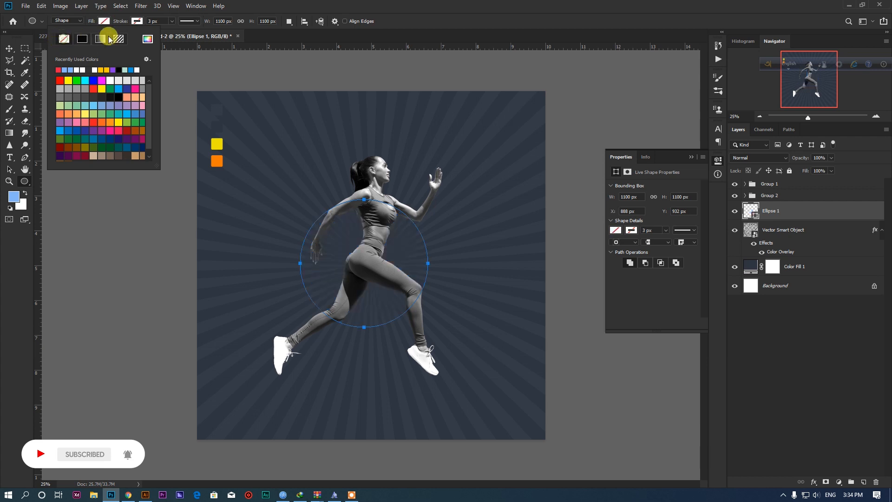
{"action": "left_click", "coordinate": [137, 21]}
{"action": "left_click", "coordinate": [137, 22]}
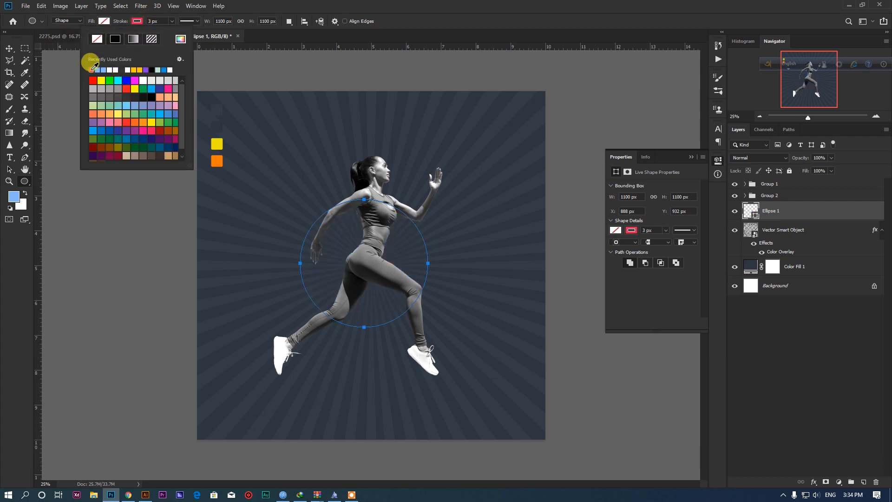
{"action": "left_click", "coordinate": [171, 22]}
{"action": "left_click_drag", "start_coordinate": [189, 32], "coordinate": [195, 32]}
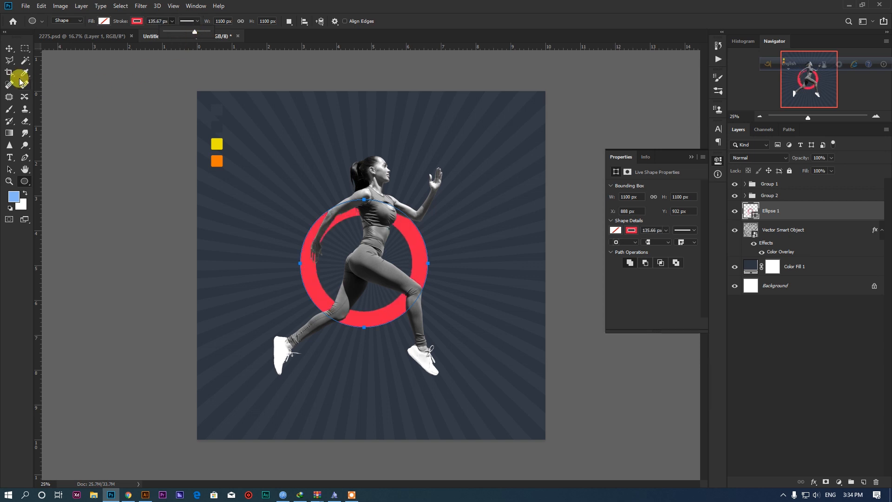
- Scale the ring to about 115.82% and position it behind the runner's upper body
{"action": "left_click", "coordinate": [11, 49]}
{"action": "key", "text": "ctrl+t"}
{"action": "mouse_move", "coordinate": [427, 199]}
{"action": "left_mouse_down"}
{"action": "mouse_move", "coordinate": [432, 176]}
{"action": "mouse_move", "coordinate": [442, 191]}
{"action": "left_mouse_up"}
{"action": "left_click_drag", "start_coordinate": [403, 222], "coordinate": [425, 217]}
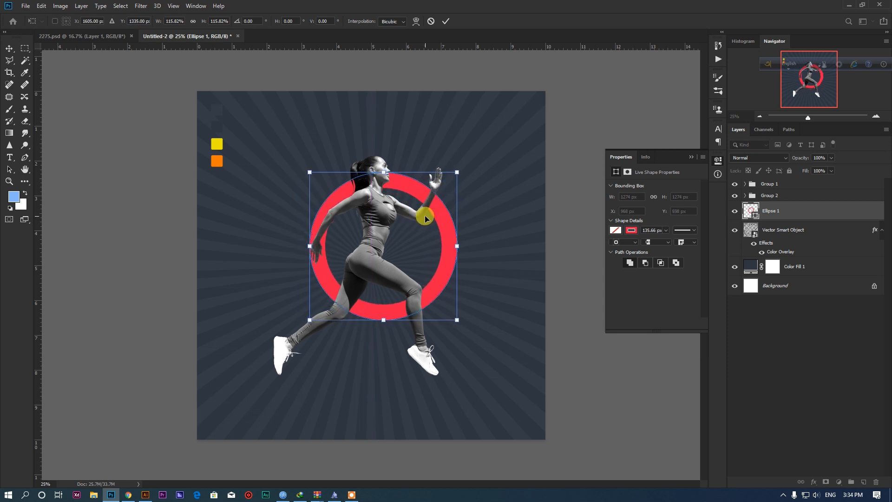
{"action": "key", "text": "Return"}
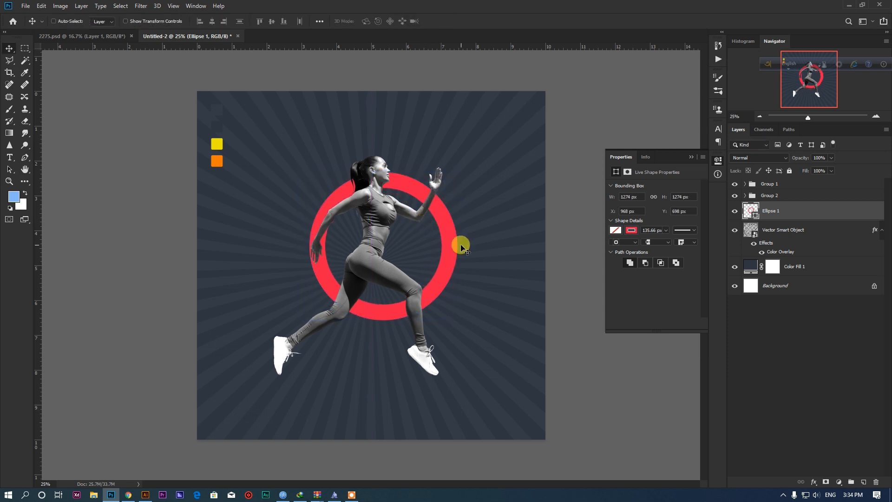
- Add a Gradient Overlay to Ellipse 1 and set the gradient's first colour stop to the canvas's orange swatch colour, fd7b01
{"action": "left_click", "coordinate": [820, 482]}
{"action": "left_click", "coordinate": [824, 455]}
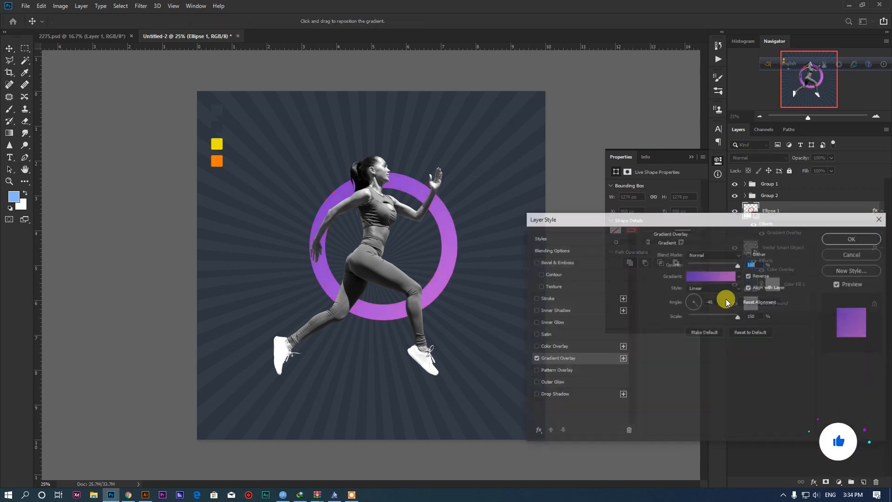
{"action": "left_click", "coordinate": [711, 275]}
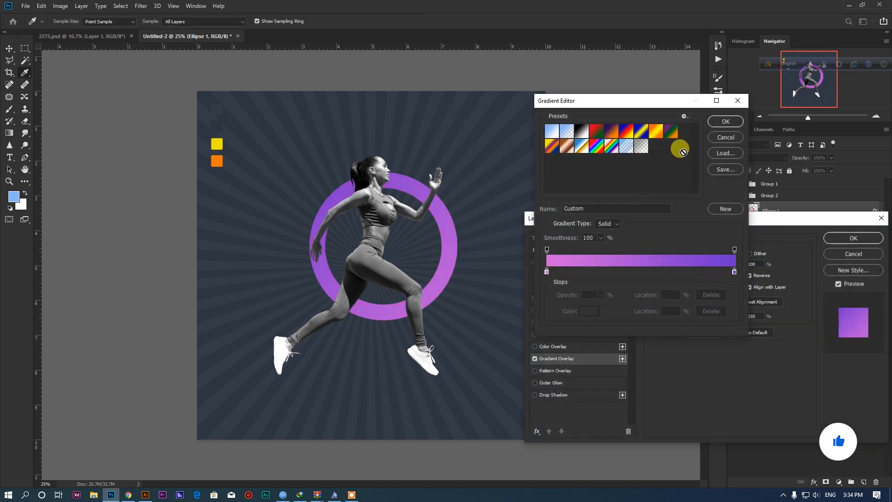
{"action": "left_click", "coordinate": [724, 123]}
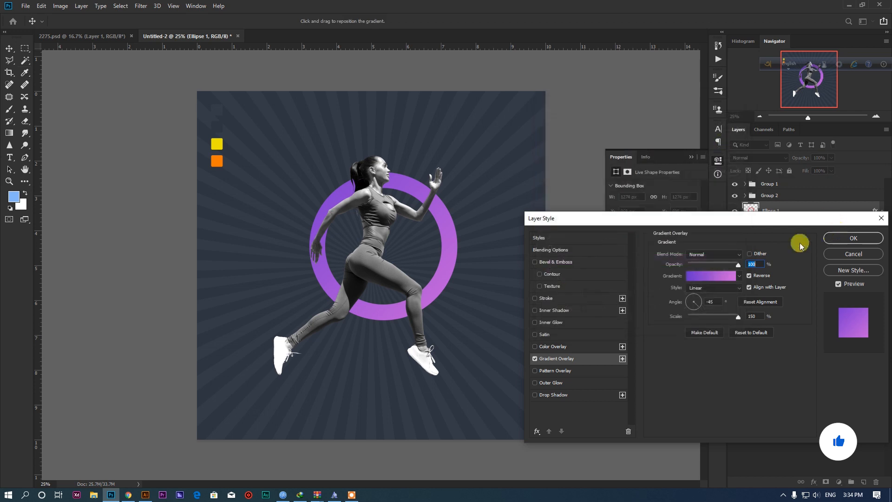
{"action": "left_click", "coordinate": [701, 275]}
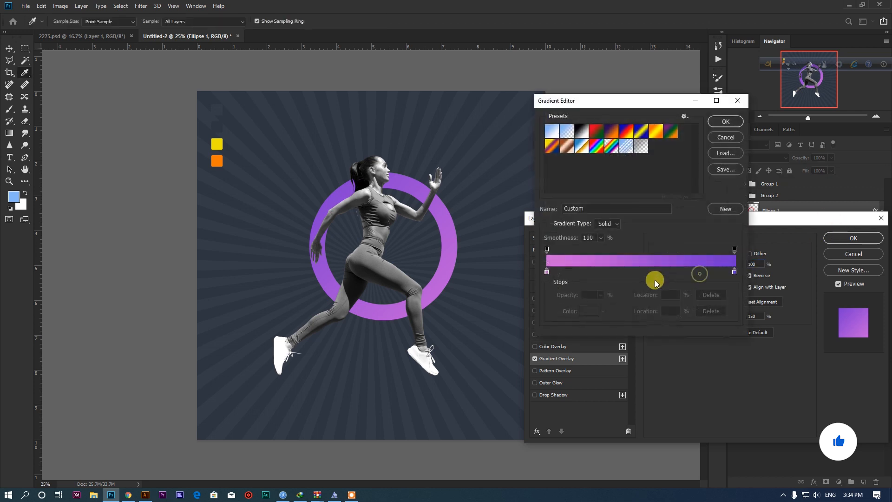
{"action": "double_click", "coordinate": [547, 272]}
{"action": "left_click", "coordinate": [217, 160]}
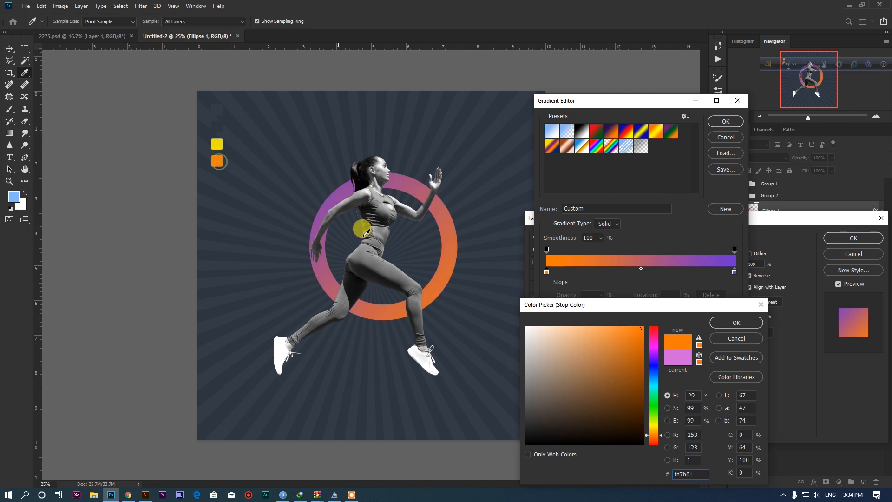
{"action": "left_click", "coordinate": [725, 324]}
{"action": "left_click", "coordinate": [735, 273]}
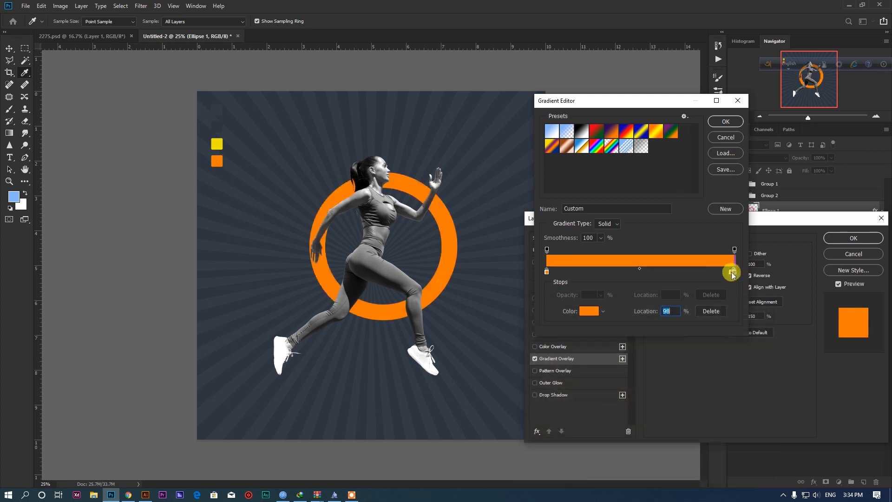
{"action": "double_click", "coordinate": [734, 272]}
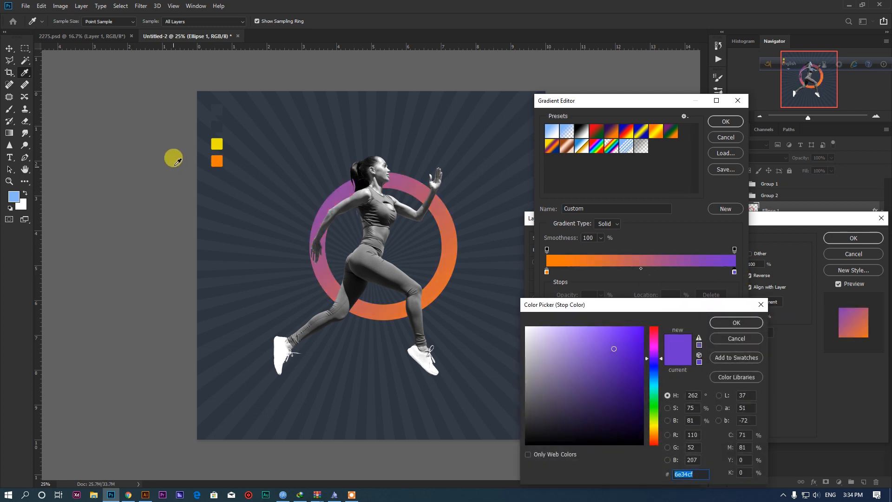
{"action": "left_click", "coordinate": [728, 340]}
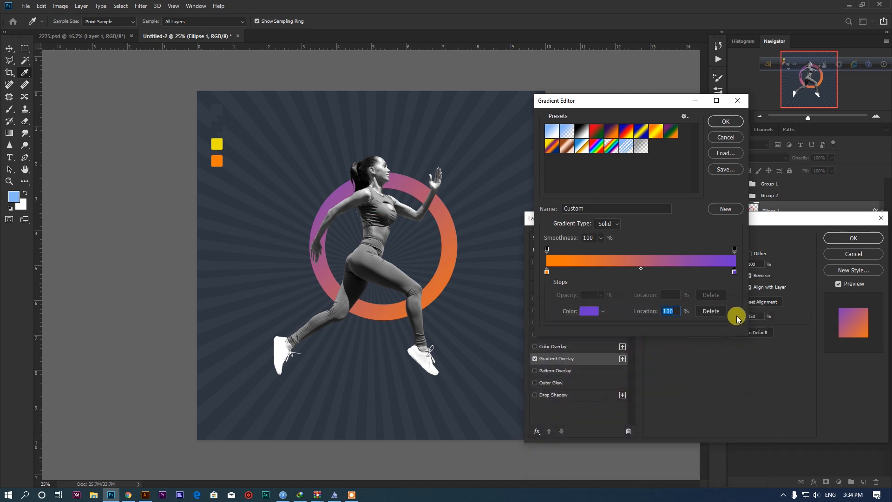
{"action": "double_click", "coordinate": [734, 272]}
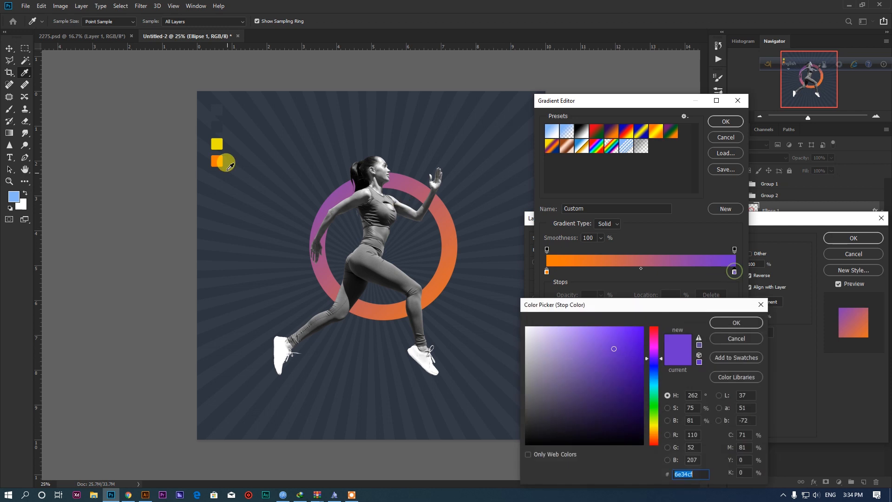
{"action": "left_click", "coordinate": [216, 144]}
{"action": "left_click", "coordinate": [723, 322]}
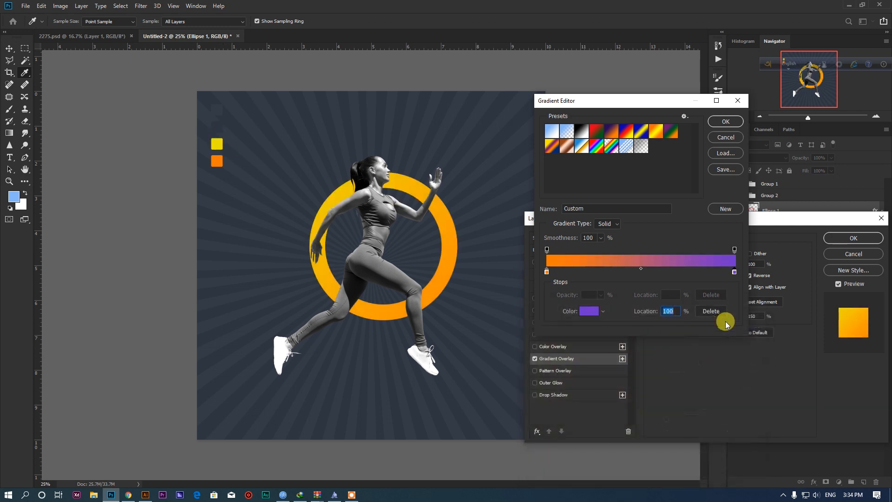
- Set the gradient's end stop to the canvas's yellow swatch colour, ebe300, and apply the Gradient Overlay to the ring
{"action": "double_click", "coordinate": [734, 272]}
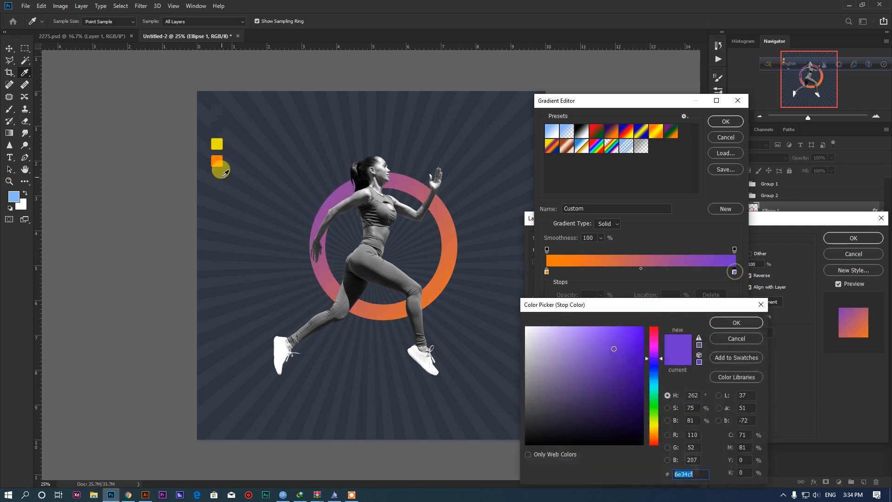
{"action": "left_click", "coordinate": [216, 143]}
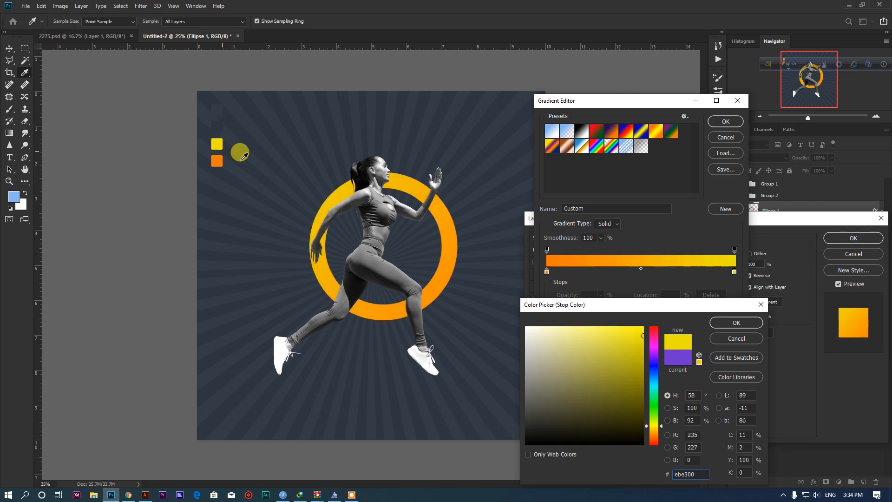
{"action": "left_click", "coordinate": [726, 322]}
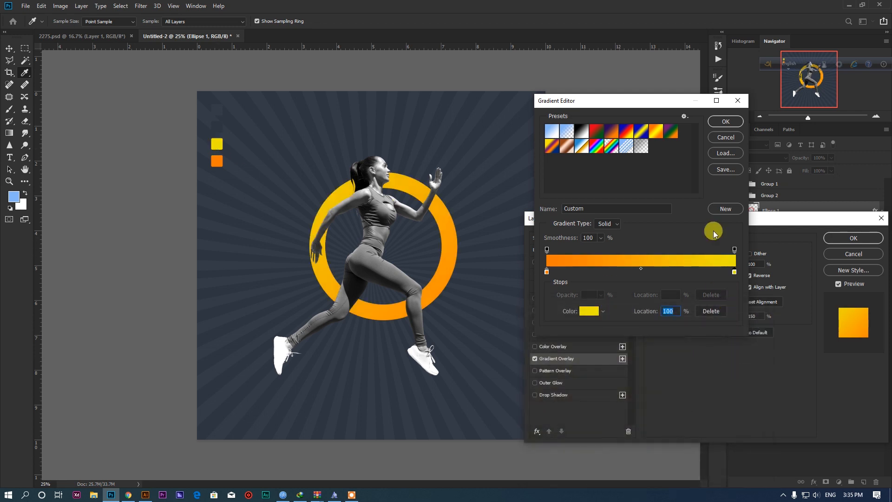
{"action": "left_click", "coordinate": [735, 124]}
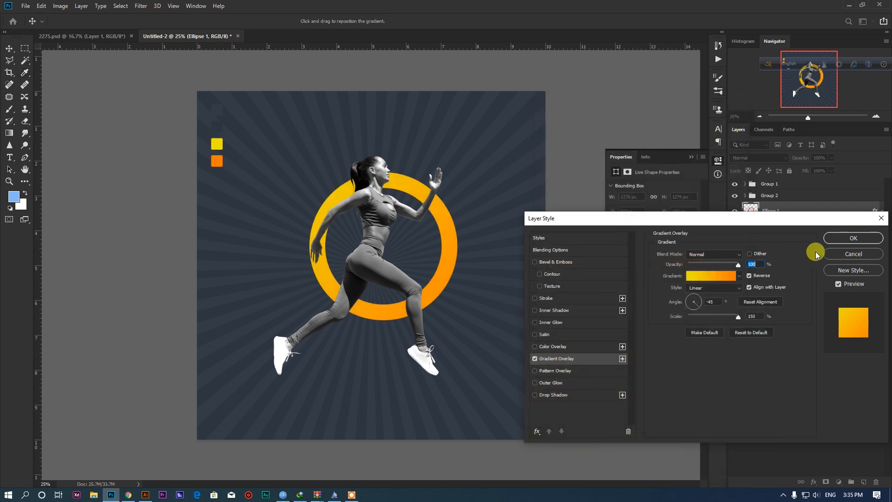
{"action": "left_click", "coordinate": [850, 238]}
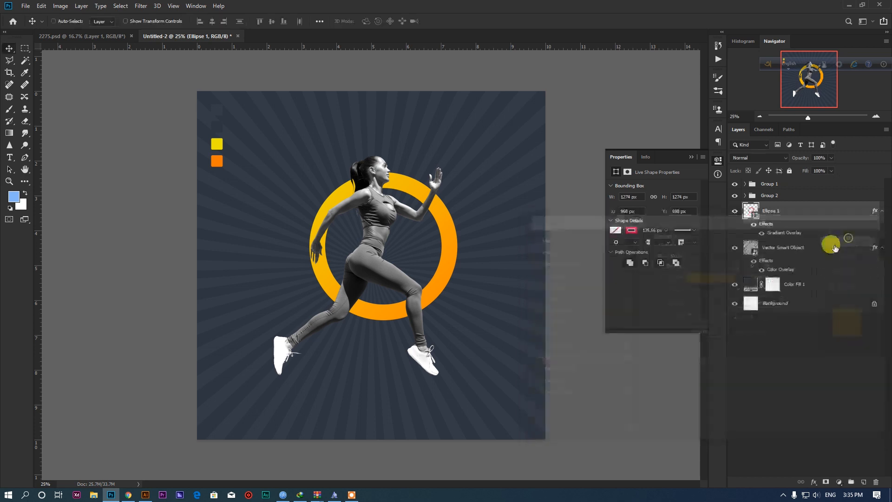
- Nudge the ring slightly to the left and convert Group 2 to a Smart Object
{"action": "left_click_drag", "start_coordinate": [386, 239], "coordinate": [387, 248]}
{"action": "left_click", "coordinate": [770, 249]}
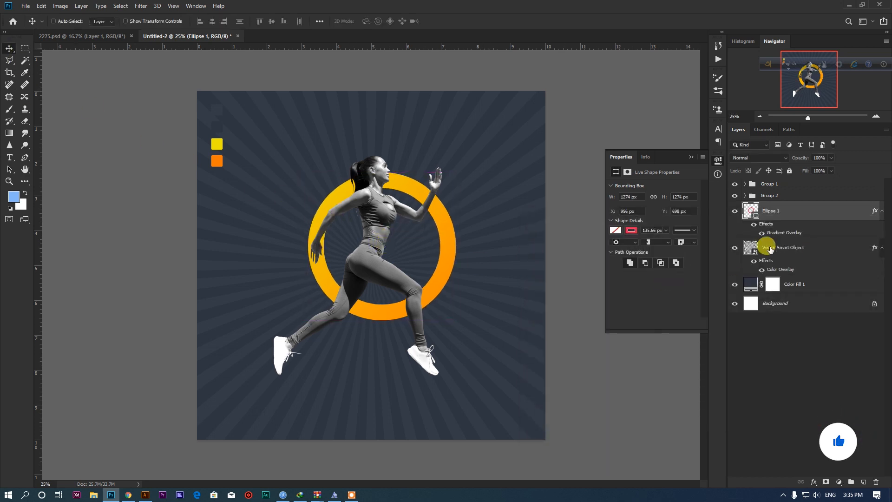
{"action": "left_click_drag", "start_coordinate": [770, 249], "coordinate": [762, 219]}
{"action": "left_click", "coordinate": [756, 196]}
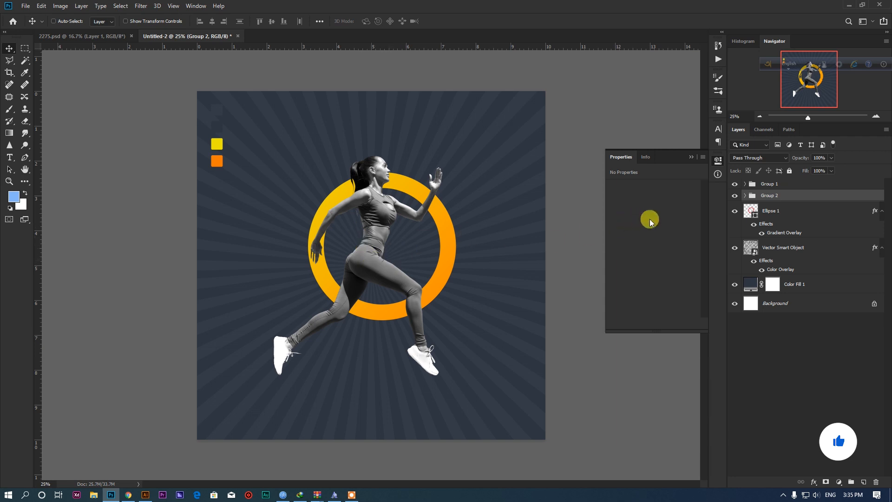
{"action": "right_click", "coordinate": [763, 196]}
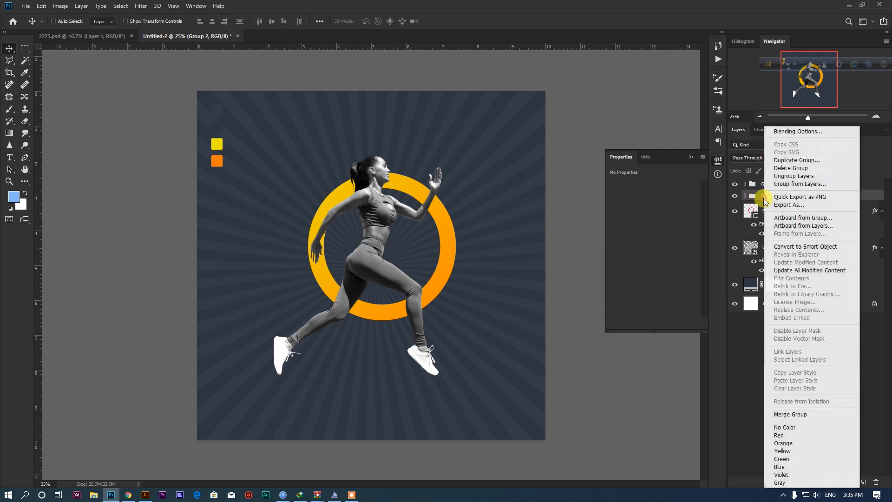
{"action": "left_click", "coordinate": [792, 250]}
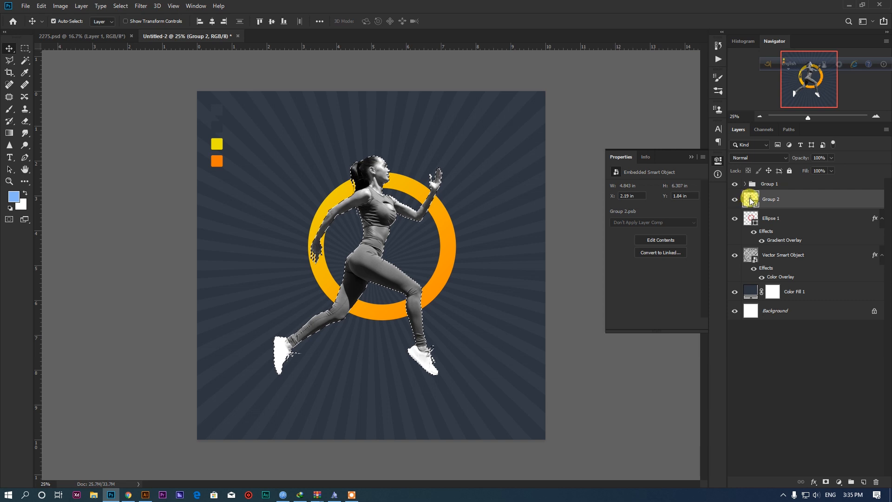
- Move the Ellipse 1 layer above Group 2 and shift the ring left to X 838 px, over the runner's torso
{"action": "left_click_drag", "start_coordinate": [775, 219], "coordinate": [775, 196]}
{"action": "left_click", "coordinate": [767, 237]}
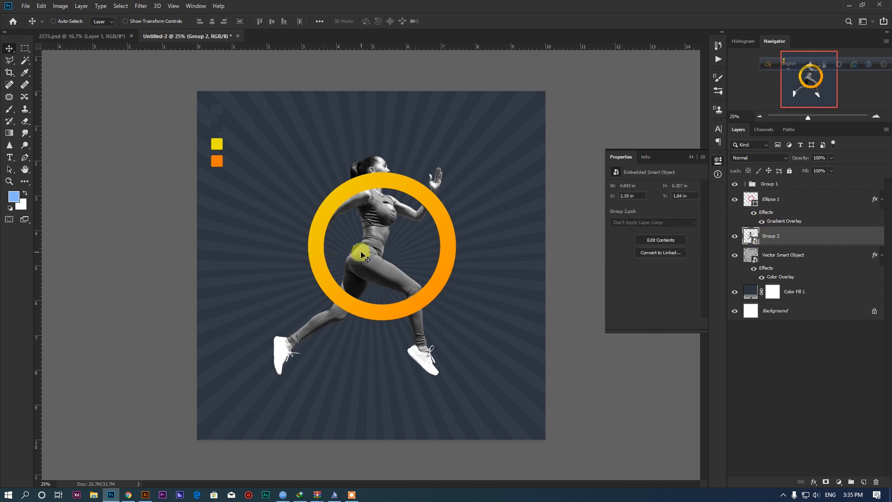
{"action": "left_click", "coordinate": [769, 205]}
{"action": "mouse_move", "coordinate": [409, 263]}
{"action": "left_mouse_down"}
{"action": "mouse_move", "coordinate": [403, 280]}
{"action": "mouse_move", "coordinate": [398, 269]}
{"action": "left_mouse_up"}
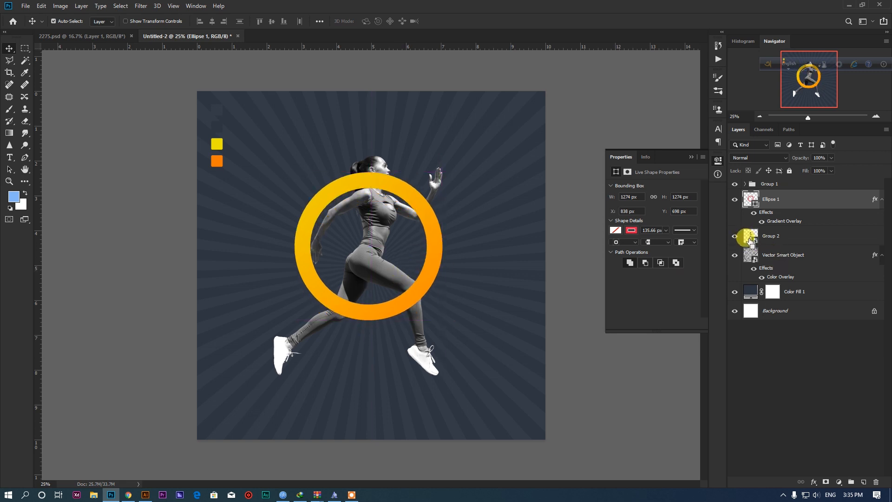
- Add a layer mask to Ellipse 1 and load the runner's outline from Group 2 as a selection
{"action": "left_click", "coordinate": [735, 199]}
{"action": "left_click", "coordinate": [824, 482]}
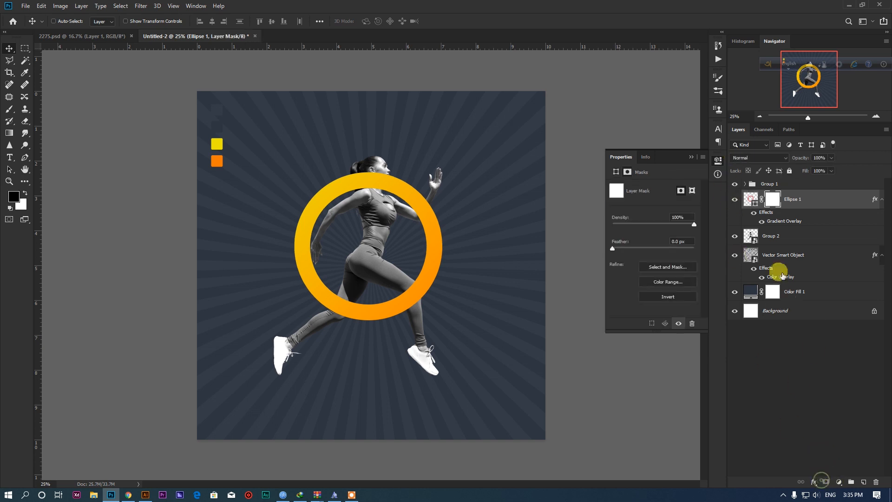
{"action": "left_click", "coordinate": [750, 237], "text": "ctrl"}
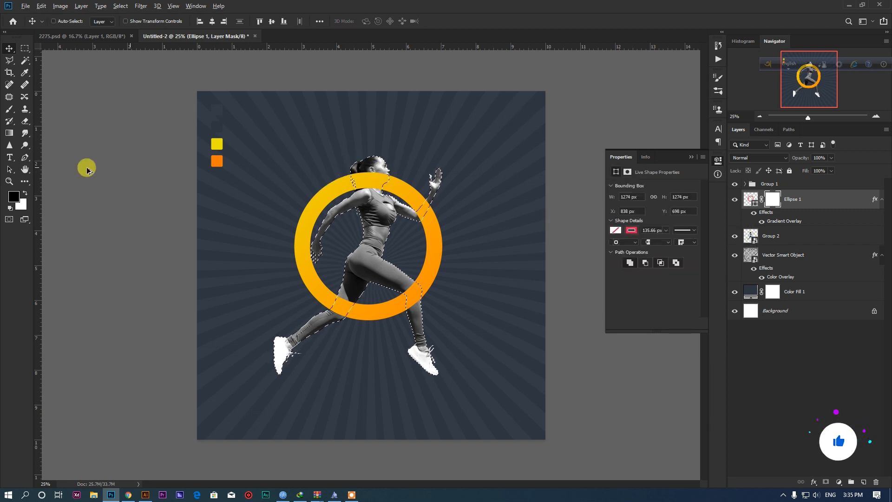
- Choose a soft round brush with 0% hardness and reduce its size to about 385 px for painting on the mask
{"action": "left_click", "coordinate": [10, 108]}
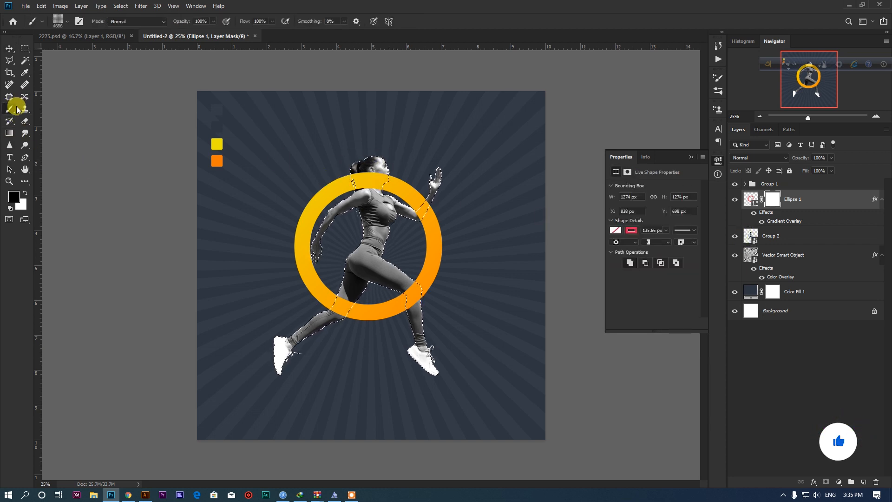
{"action": "left_click", "coordinate": [56, 26]}
{"action": "double_click", "coordinate": [31, 92]}
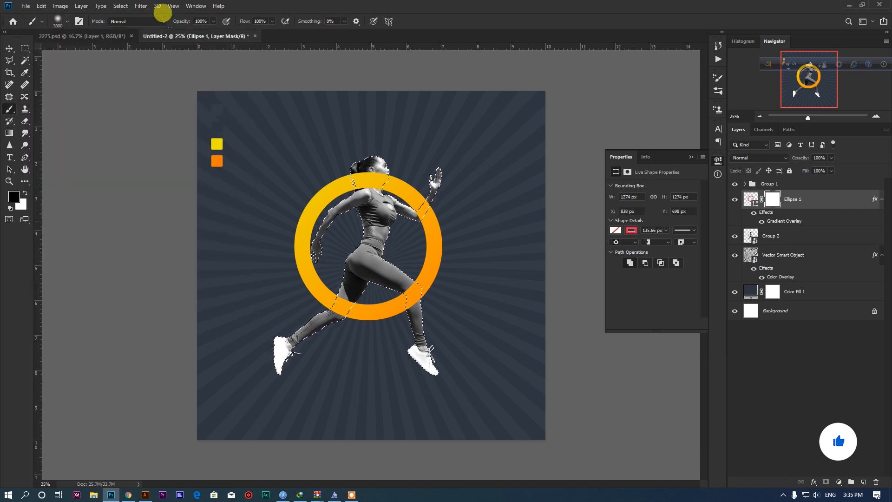
{"action": "key", "text": "bracketleft"}
{"action": "key", "text": "bracketleft"}
{"action": "key", "text": "bracketleft"}
{"action": "key", "text": "bracketleft"}
{"action": "key", "text": "bracketleft"}
{"action": "key", "text": "bracketleft"}
{"action": "key", "text": "bracketleft"}
{"action": "key", "text": "bracketleft"}
{"action": "key", "text": "bracketleft"}
{"action": "key", "text": "bracketleft"}
{"action": "key", "text": "bracketleft"}
{"action": "key", "text": "bracketleft"}
{"action": "key", "text": "bracketleft"}
{"action": "key", "text": "bracketleft"}
{"action": "key", "text": "bracketleft"}
{"action": "key", "text": "bracketleft"}
{"action": "key", "text": "bracketleft"}
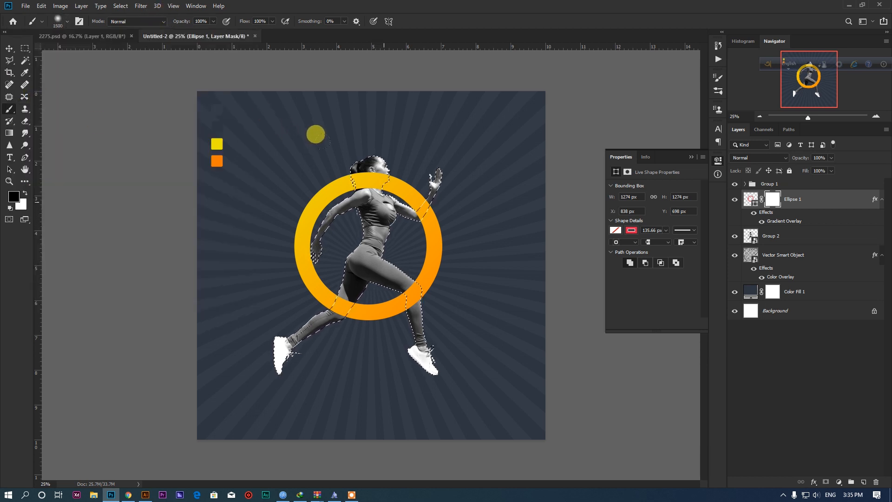
{"action": "left_click", "coordinate": [66, 23]}
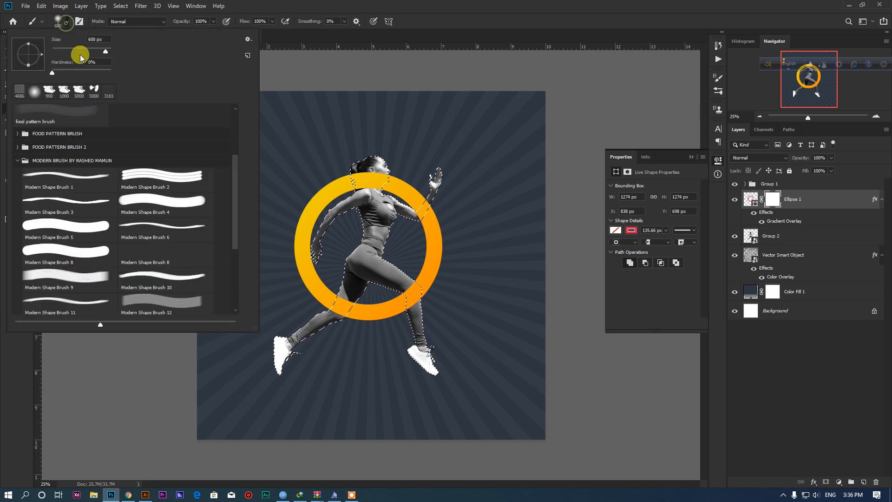
{"action": "left_click", "coordinate": [65, 25]}
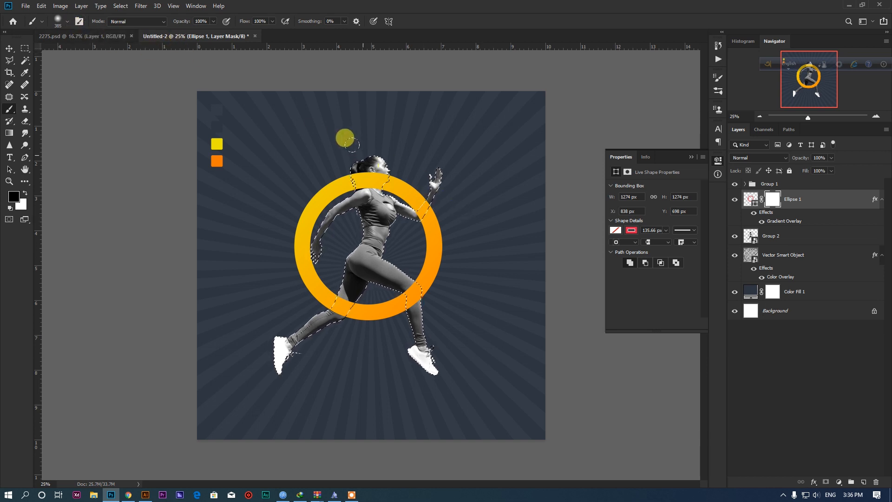
- Paint black on the Ellipse 1 mask where the ring crosses the runner's neck, hair and rear leg, and clear the selection
{"action": "scroll", "coordinate": [382, 158], "scroll_direction": "up", "scroll_amount": 1}
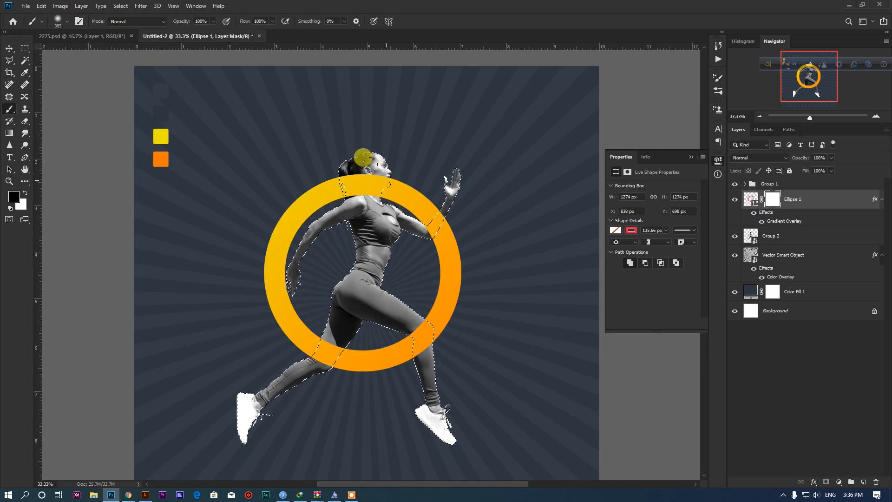
{"action": "scroll", "coordinate": [348, 158], "scroll_direction": "up", "scroll_amount": 1}
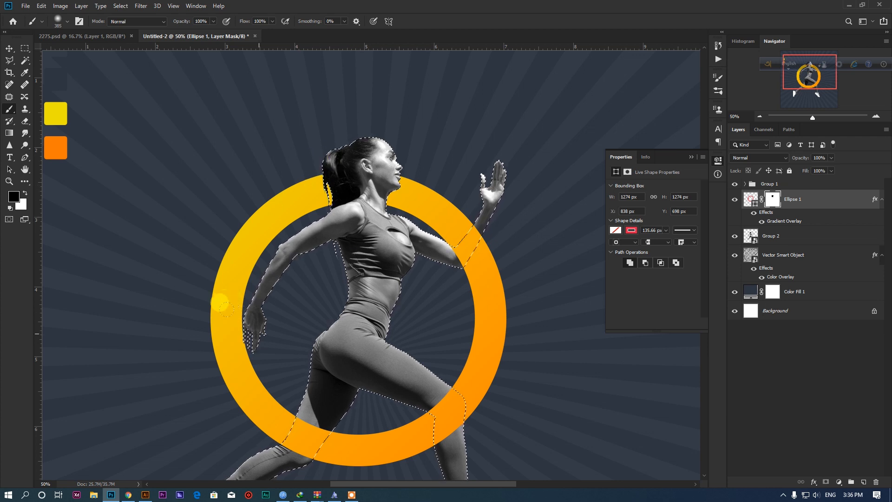
{"action": "scroll", "coordinate": [373, 291], "scroll_direction": "down", "scroll_amount": 3}
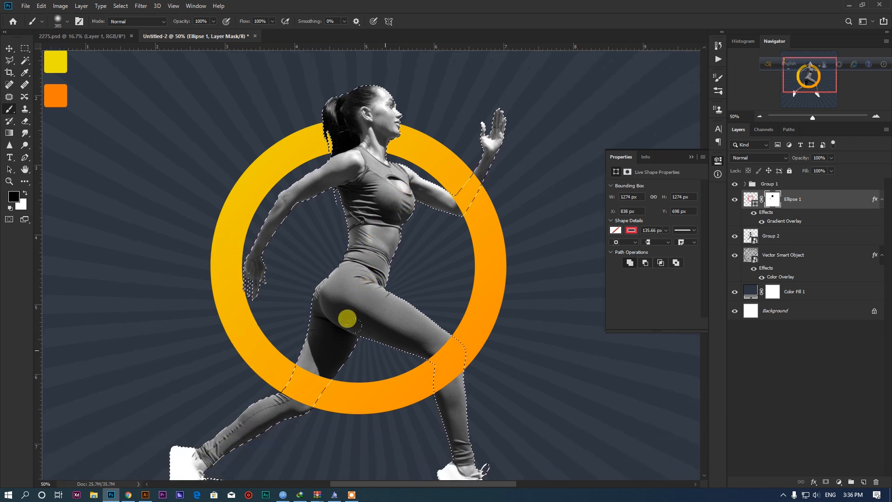
{"action": "left_click", "coordinate": [25, 48]}
{"action": "key", "text": "ctrl+minus"}
{"action": "scroll", "coordinate": [423, 223], "scroll_direction": "down", "scroll_amount": 1}
{"action": "scroll", "coordinate": [413, 221], "scroll_direction": "up", "scroll_amount": 1}
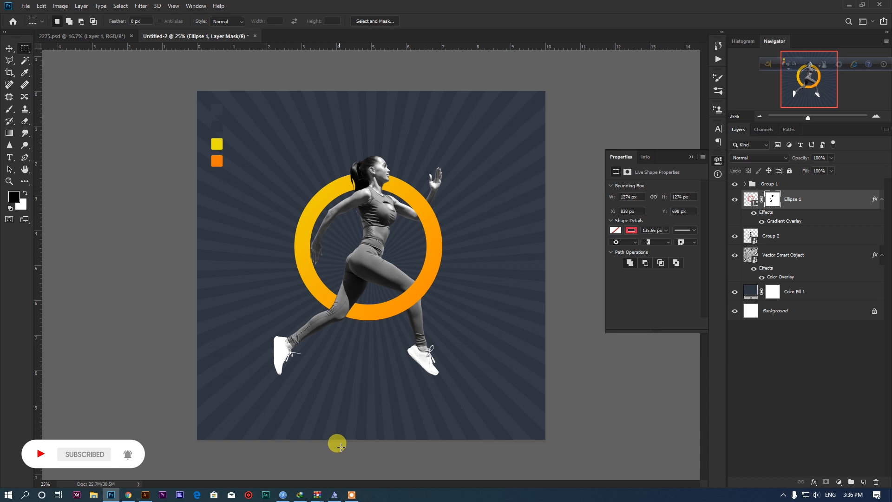
- Group the Ellipse 1 and Group 2 layers together and check the new group by toggling its visibility
{"action": "left_click", "coordinate": [772, 236]}
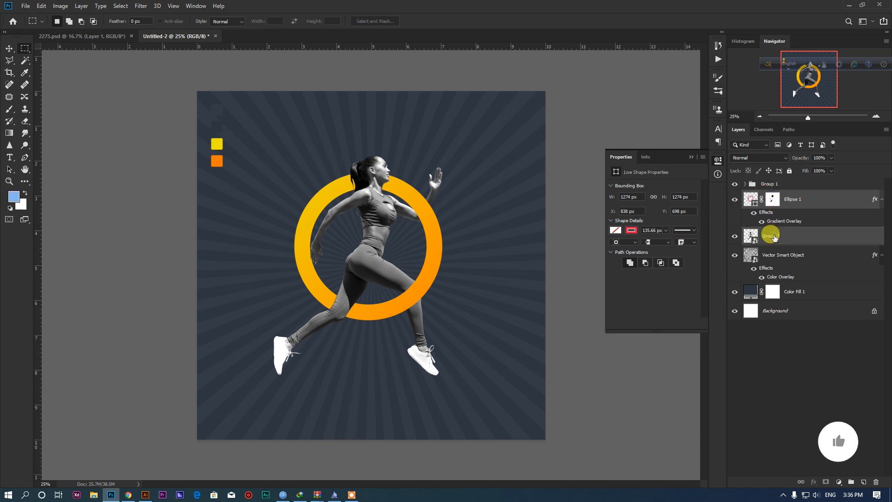
{"action": "key", "text": "ctrl+g"}
{"action": "left_click", "coordinate": [735, 195]}
{"action": "left_click", "coordinate": [735, 195]}
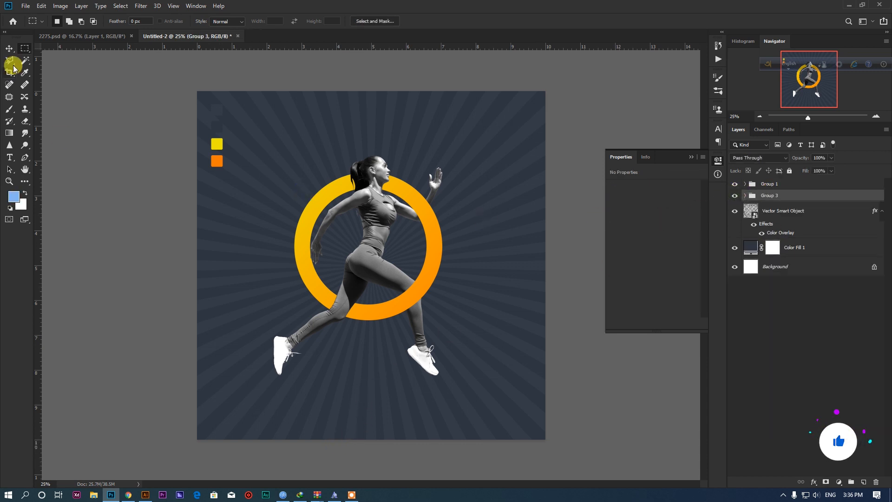
{"action": "left_click", "coordinate": [9, 47]}
{"action": "mouse_move", "coordinate": [381, 178]}
{"action": "left_mouse_down"}
{"action": "mouse_move", "coordinate": [354, 205]}
{"action": "mouse_move", "coordinate": [380, 194]}
{"action": "left_mouse_up"}
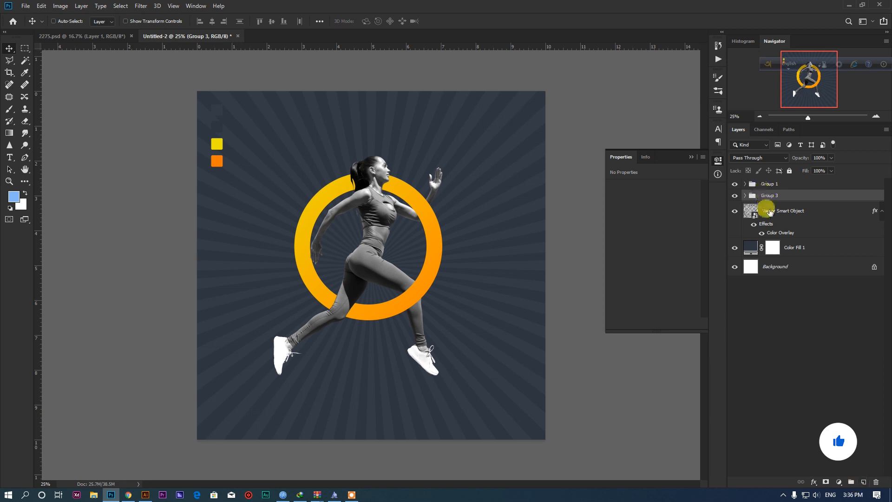
{"action": "left_click", "coordinate": [751, 210]}
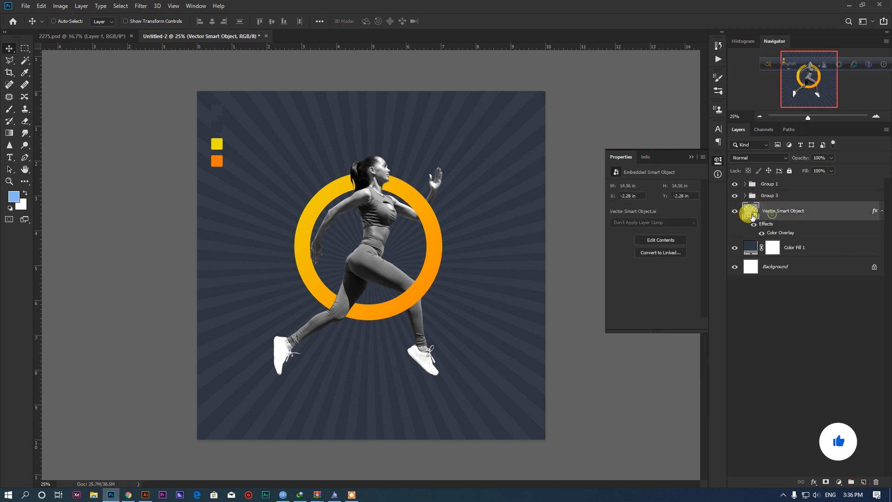
{"action": "left_click", "coordinate": [785, 495]}
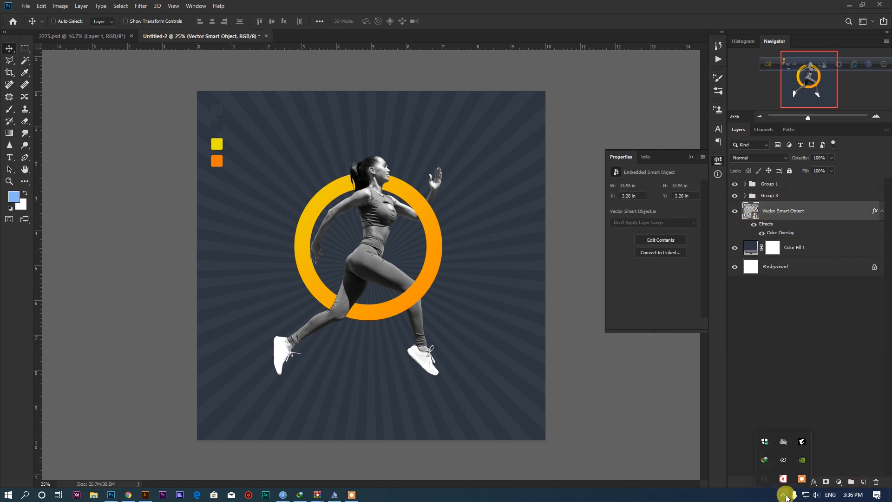
{"action": "left_click", "coordinate": [801, 479]}
{"action": "left_click", "coordinate": [603, 477]}
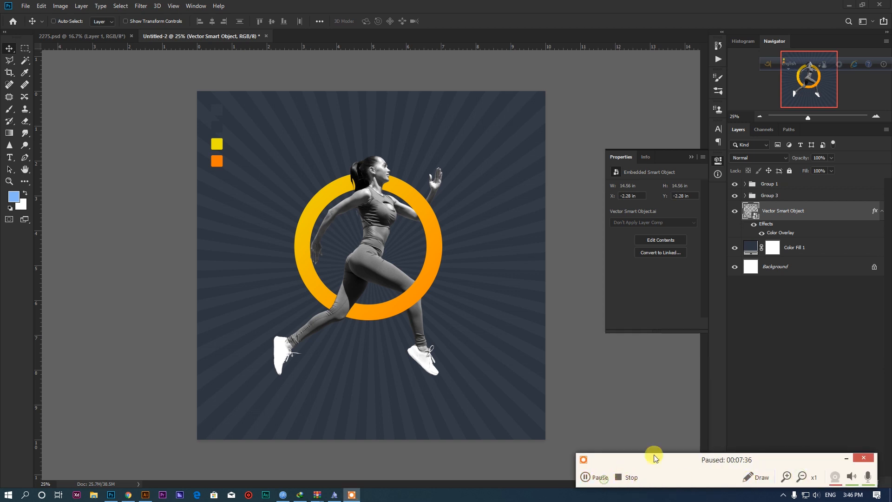
{"action": "left_click", "coordinate": [841, 458]}
{"action": "left_click", "coordinate": [735, 195]}
{"action": "left_click", "coordinate": [734, 196]}
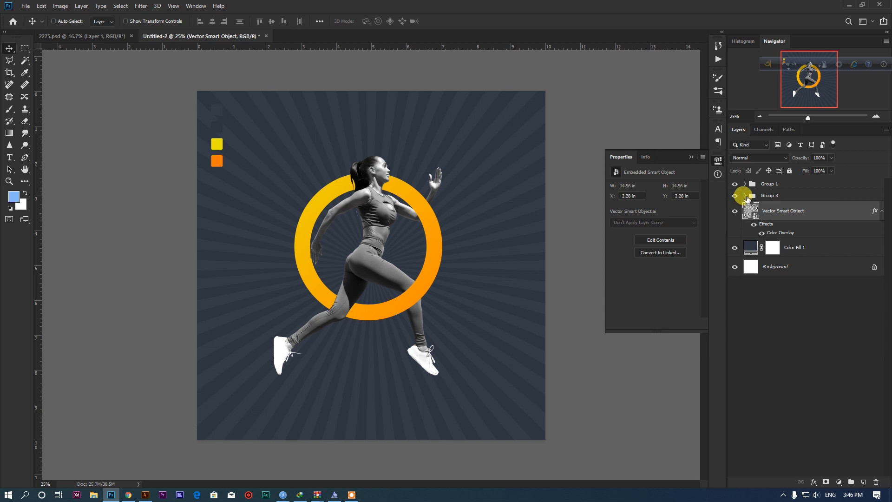
- Add a Photo Filter adjustment above Group 2 inside Group 3 and clip it to the runner
{"action": "left_click", "coordinate": [745, 195]}
{"action": "left_click", "coordinate": [757, 246]}
{"action": "left_click", "coordinate": [735, 249]}
{"action": "left_click", "coordinate": [735, 248]}
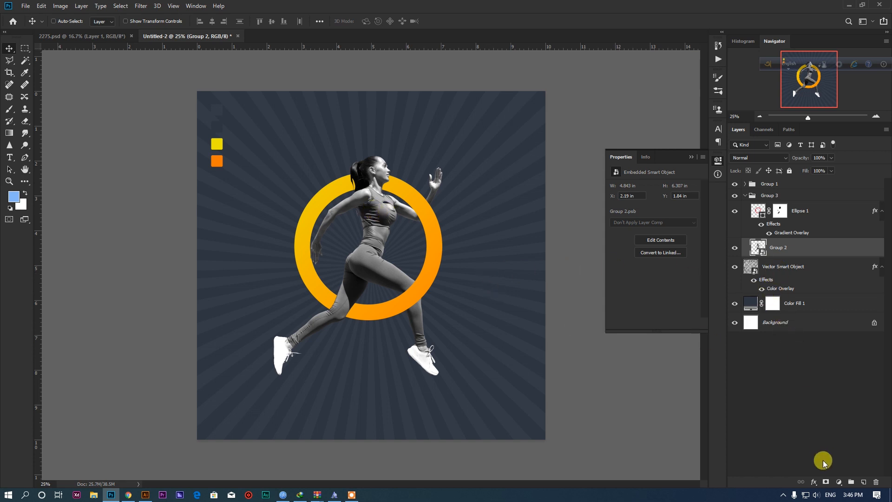
{"action": "left_click", "coordinate": [839, 483]}
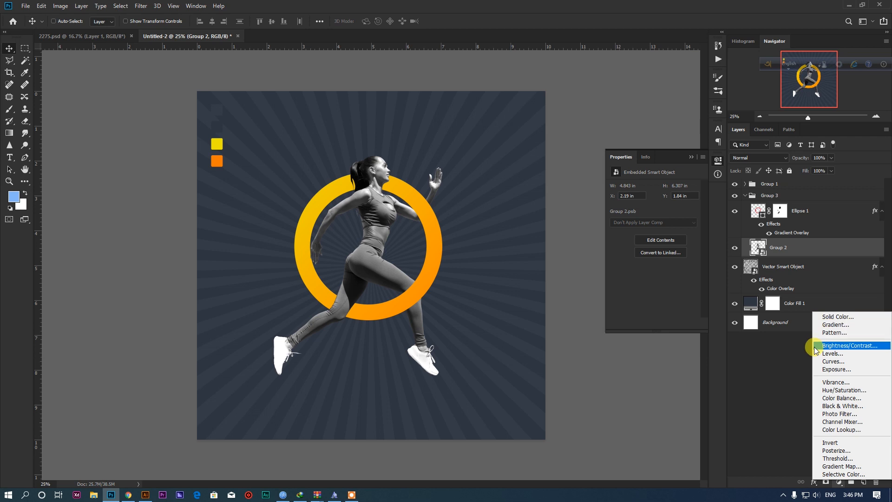
{"action": "left_click", "coordinate": [838, 414]}
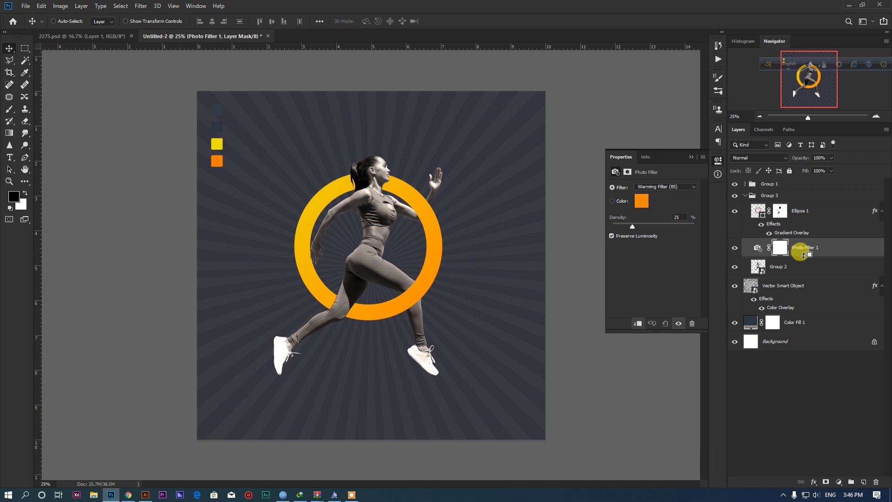
{"action": "left_click", "coordinate": [803, 255], "text": "alt"}
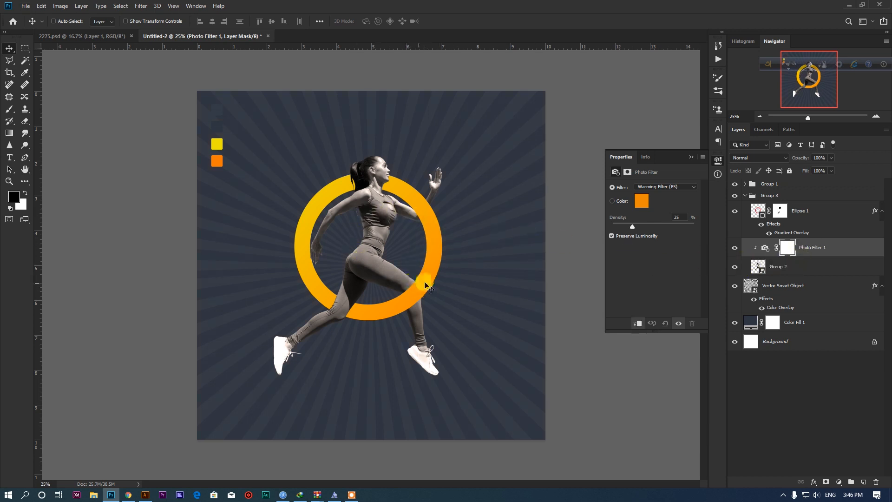
{"action": "left_click", "coordinate": [762, 249]}
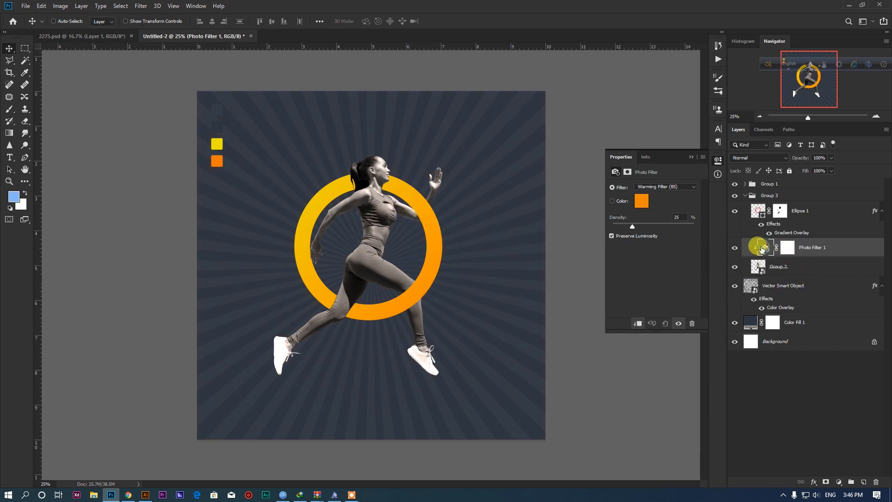
{"action": "double_click", "coordinate": [784, 251]}
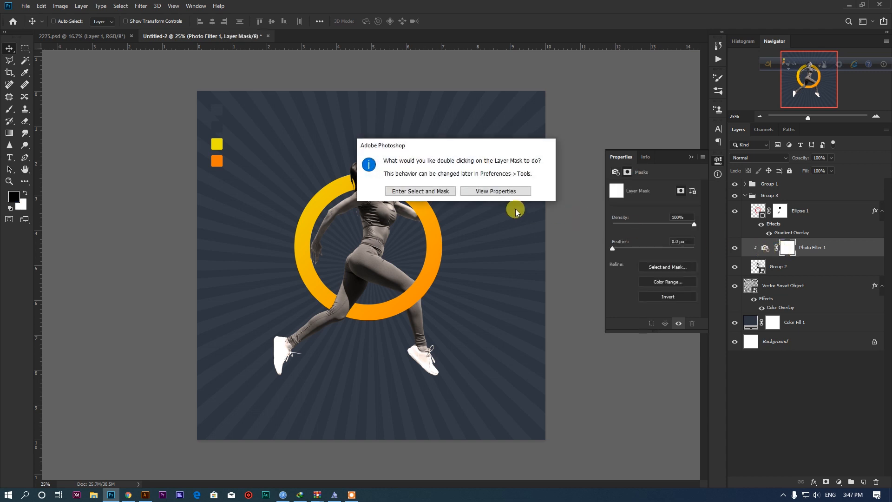
{"action": "left_click", "coordinate": [421, 191]}
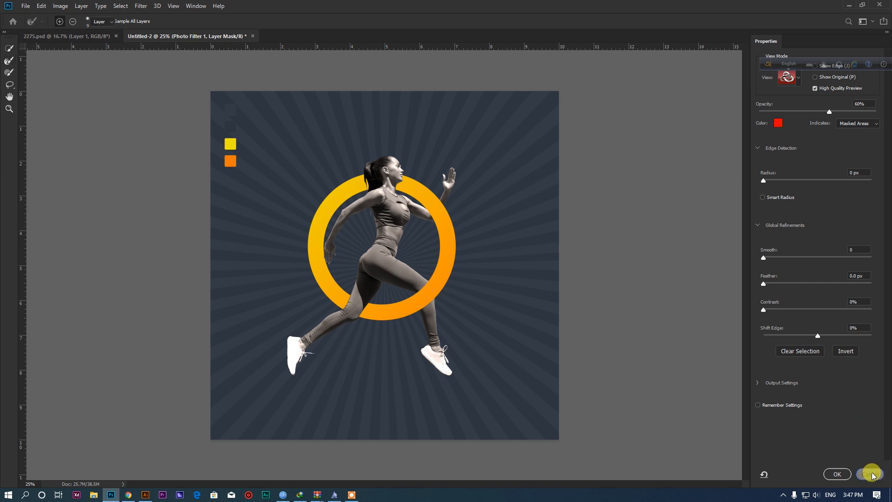
{"action": "left_click", "coordinate": [872, 474]}
- Set the Photo Filter color to the background's dark blue 2f3541 with 100% density and compare the runner with and without it
{"action": "left_click", "coordinate": [764, 247]}
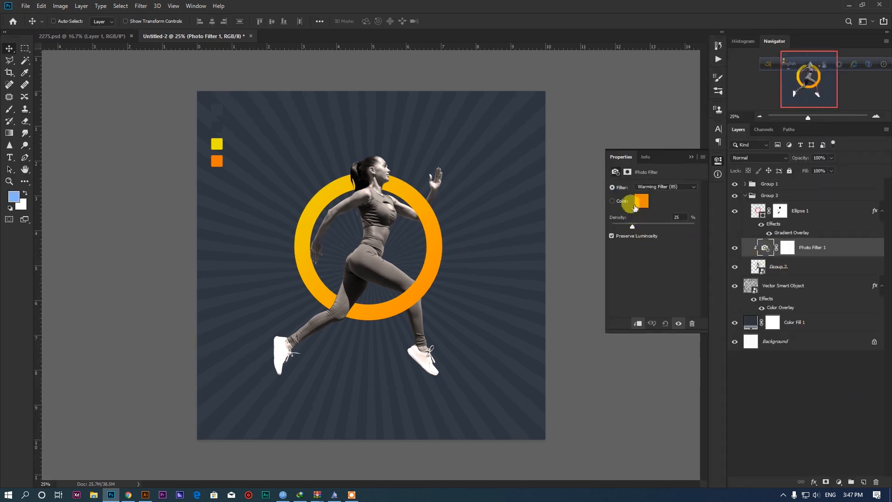
{"action": "left_click", "coordinate": [635, 207]}
{"action": "left_click", "coordinate": [485, 194]}
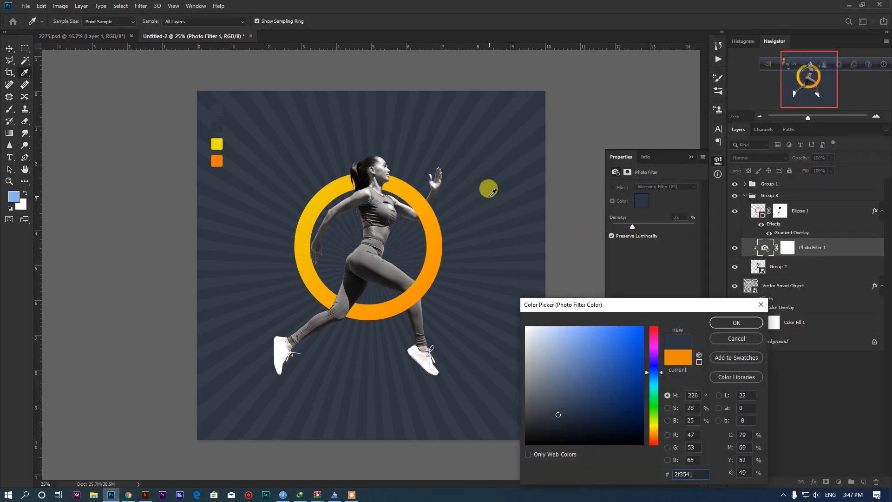
{"action": "left_click", "coordinate": [734, 323]}
{"action": "left_click", "coordinate": [673, 227]}
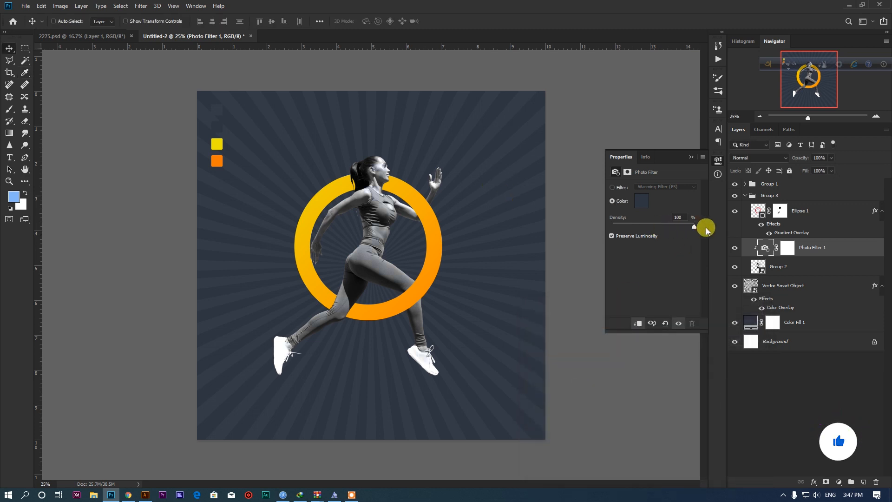
{"action": "scroll", "coordinate": [328, 232], "scroll_direction": "up", "scroll_amount": 4}
{"action": "left_click", "coordinate": [736, 250]}
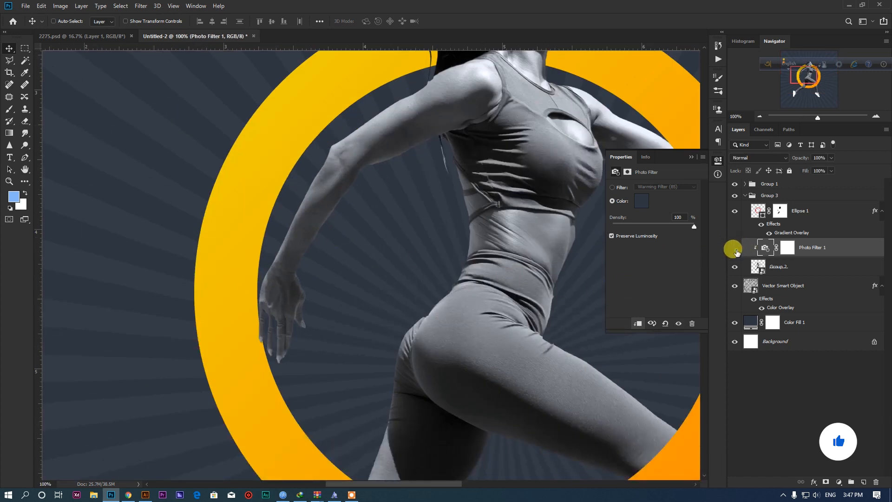
{"action": "scroll", "coordinate": [321, 254], "scroll_direction": "down", "scroll_amount": 4}
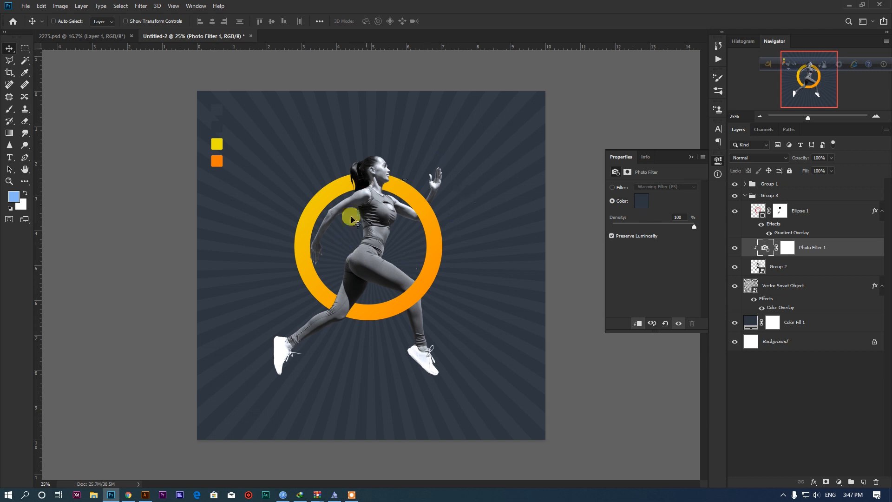
- Convert Group 2 and its clipped Photo Filter 1 adjustment into a single Smart Object
{"action": "left_click", "coordinate": [745, 196]}
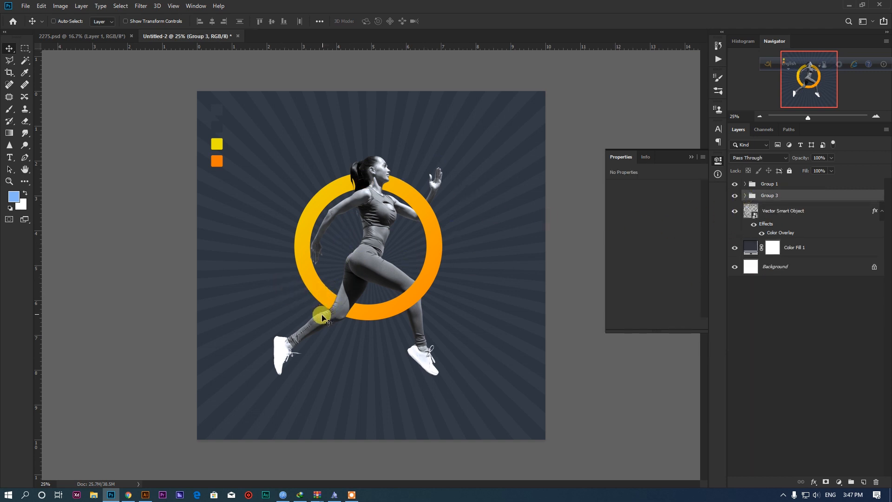
{"action": "left_click", "coordinate": [745, 196]}
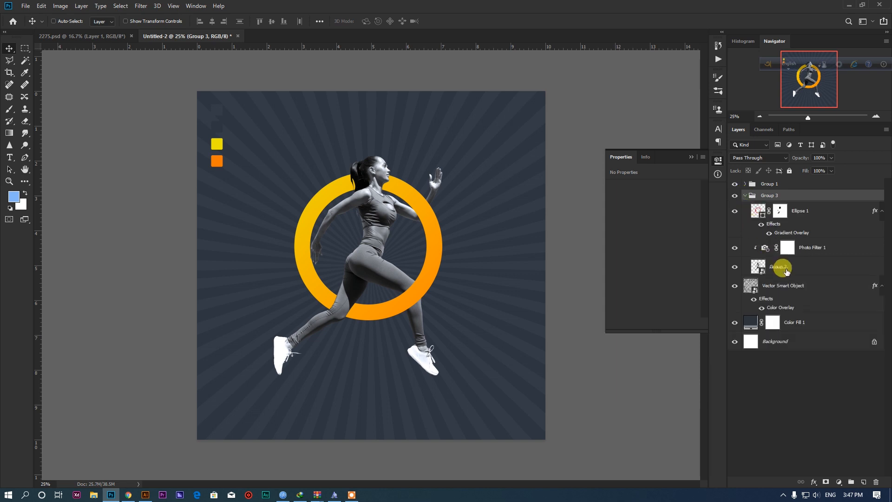
{"action": "left_click", "coordinate": [785, 270]}
{"action": "left_click", "coordinate": [735, 266]}
{"action": "left_click", "coordinate": [735, 267]}
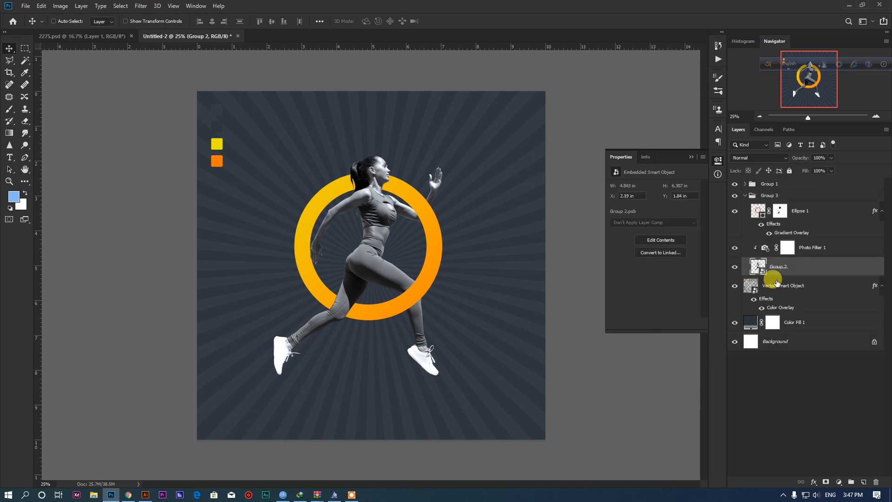
{"action": "left_click", "coordinate": [807, 254], "text": "shift"}
{"action": "right_click", "coordinate": [810, 253]}
{"action": "left_click", "coordinate": [744, 223]}
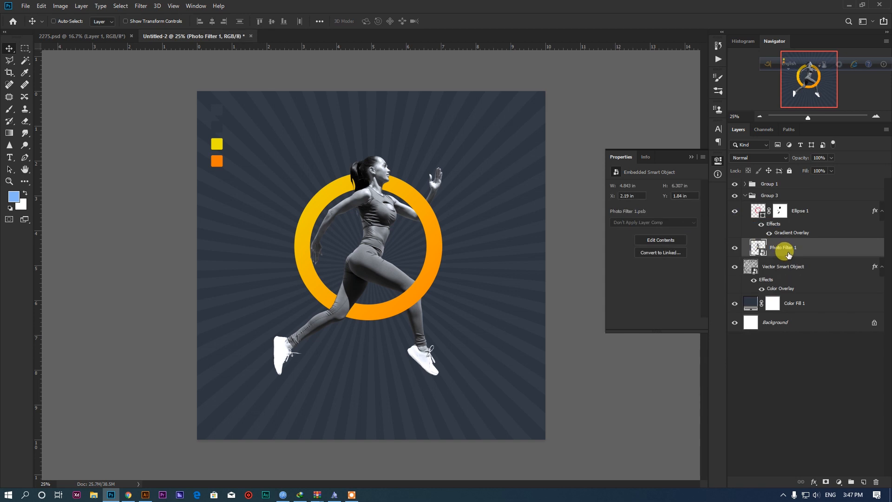
- Duplicate the runner's Smart Object and select the original Photo Filter 1 layer beneath the copy
{"action": "key", "text": "ctrl+j"}
{"action": "left_click", "coordinate": [774, 268], "text": "shift"}
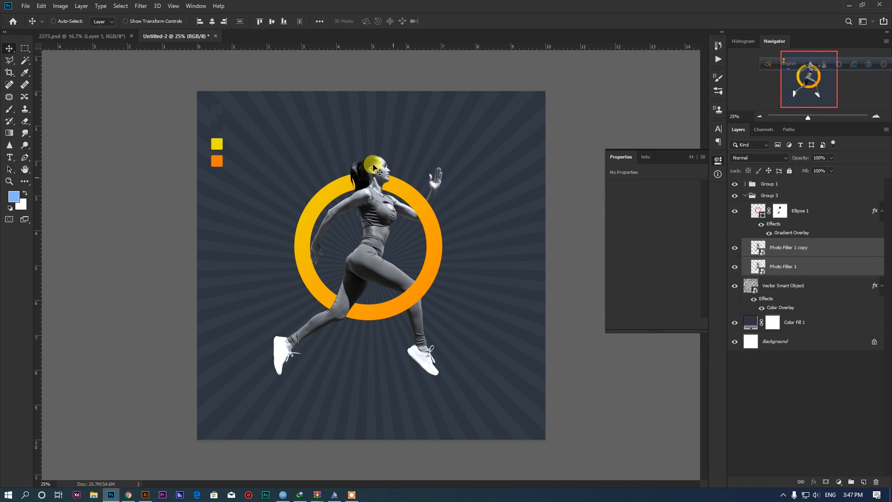
{"action": "left_click", "coordinate": [141, 6]}
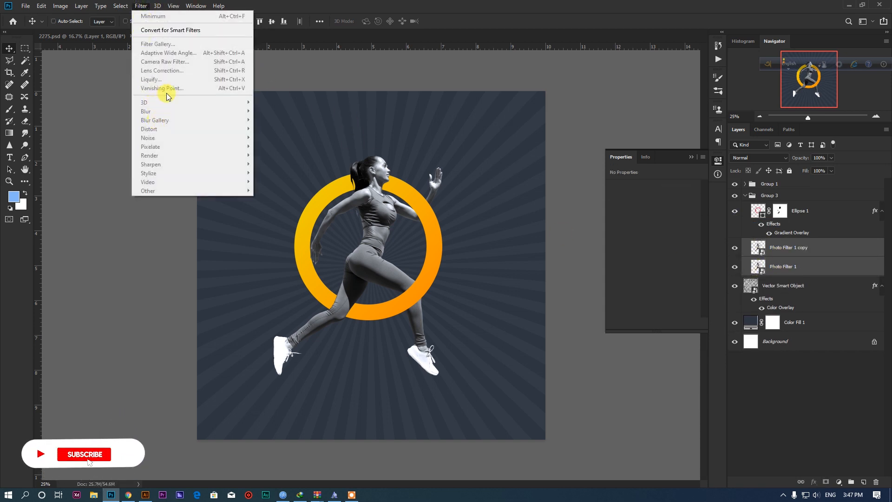
{"action": "left_click", "coordinate": [143, 3]}
{"action": "left_click", "coordinate": [144, 4]}
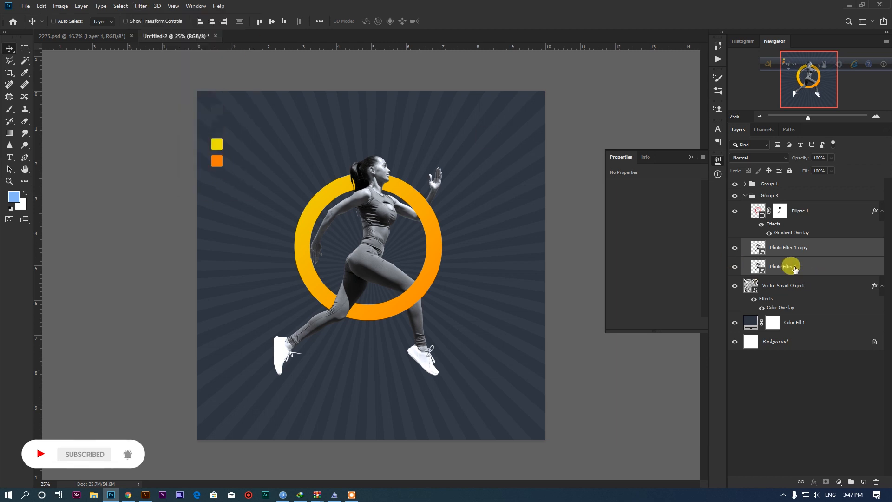
{"action": "left_click", "coordinate": [793, 265]}
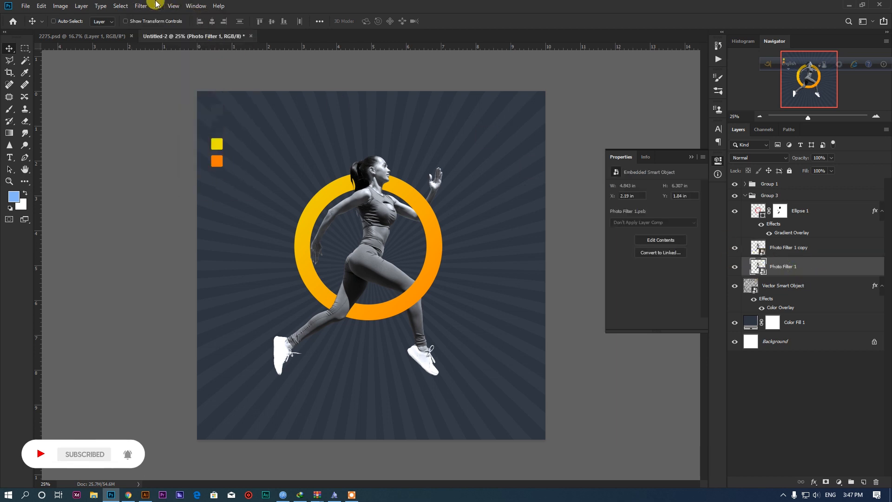
- Apply a Motion Blur filter to the Photo Filter 1 layer with angle 0° and distance 31 pixels
{"action": "left_click", "coordinate": [141, 6]}
{"action": "mouse_move", "coordinate": [169, 114]}
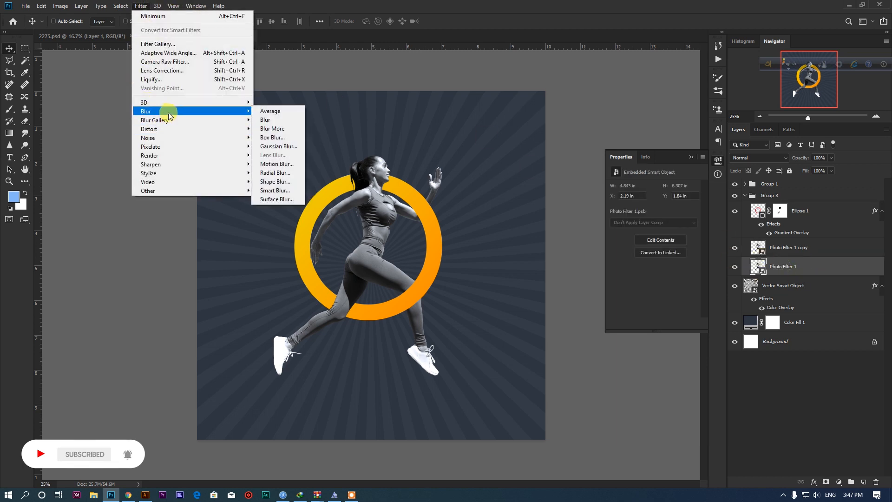
{"action": "left_click", "coordinate": [277, 164]}
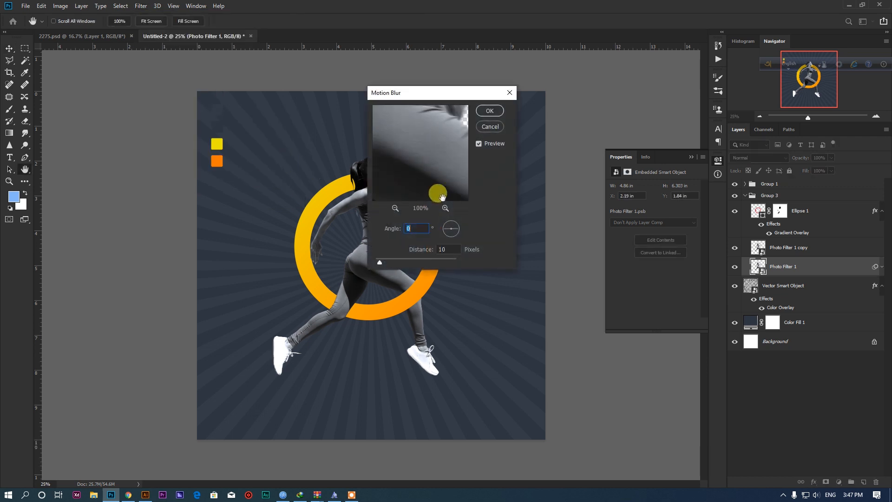
{"action": "left_click_drag", "start_coordinate": [438, 94], "coordinate": [567, 100]}
{"action": "left_click_drag", "start_coordinate": [513, 267], "coordinate": [517, 267]}
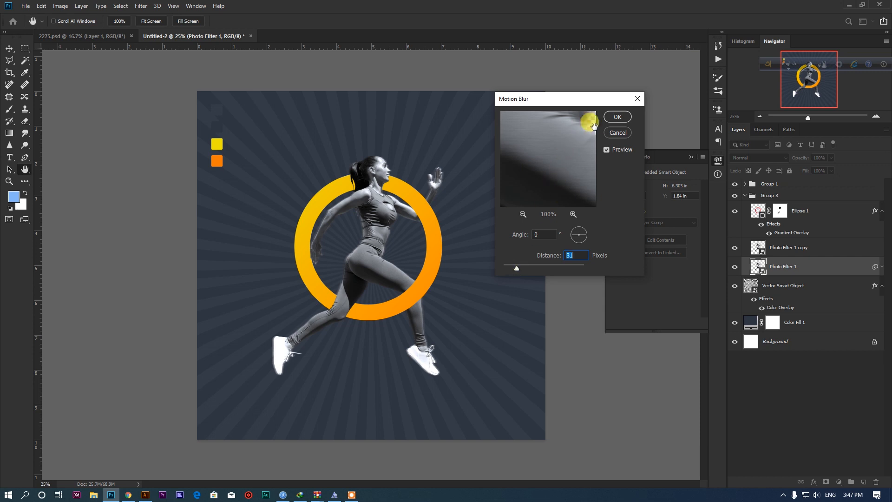
{"action": "left_click", "coordinate": [617, 118]}
- Shift the blurred runner layer slightly right and down to X 2.24 in, Y 1.89 in, and lower its opacity to 37%
{"action": "scroll", "coordinate": [432, 200], "scroll_direction": "up", "scroll_amount": 4}
{"action": "left_click_drag", "start_coordinate": [429, 204], "coordinate": [437, 208]}
{"action": "left_click", "coordinate": [831, 158]}
{"action": "left_click_drag", "start_coordinate": [833, 168], "coordinate": [803, 283]}
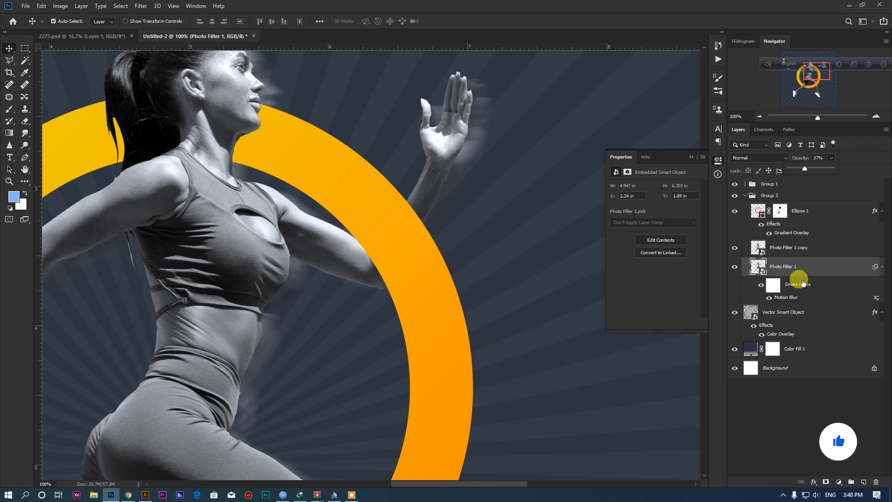
- Duplicate the blurred runner layer, shift the copy to X 2.44 in, Y 1.93 in, and rotate it about 2.8° clockwise
{"action": "key", "text": "ctrl+j"}
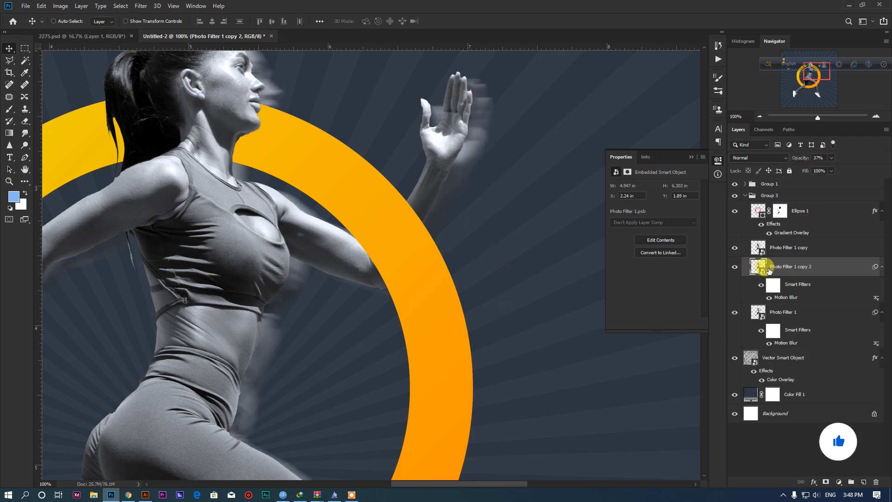
{"action": "left_click_drag", "start_coordinate": [330, 225], "coordinate": [358, 228]}
{"action": "scroll", "coordinate": [342, 237], "scroll_direction": "down", "scroll_amount": 4}
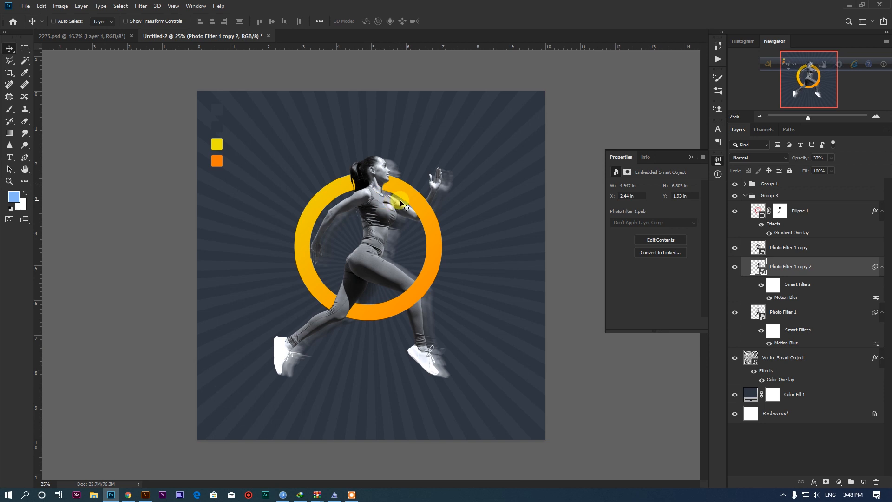
{"action": "key", "text": "ctrl+t"}
{"action": "left_click_drag", "start_coordinate": [460, 154], "coordinate": [466, 160]}
{"action": "key", "text": "Return"}
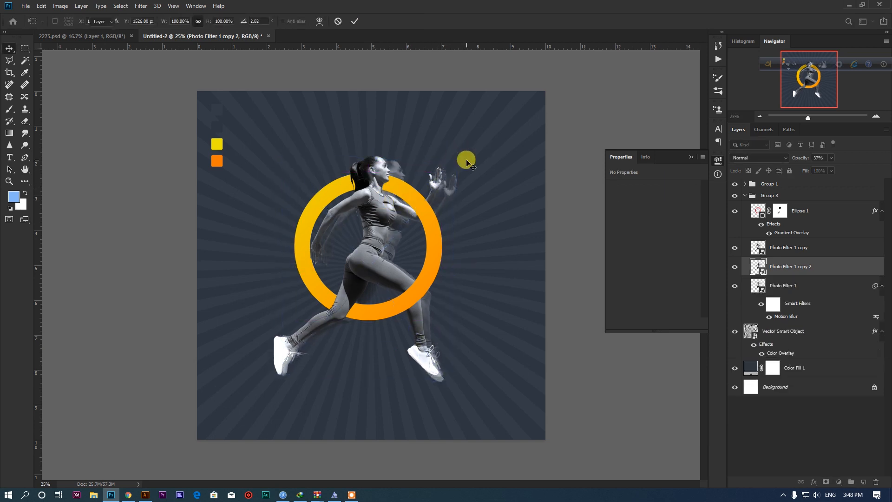
- Rotate the original blurred Photo Filter 1 layer about 2.9° clockwise and raise its opacity to 100%
{"action": "left_click", "coordinate": [771, 255]}
{"action": "left_click", "coordinate": [780, 313]}
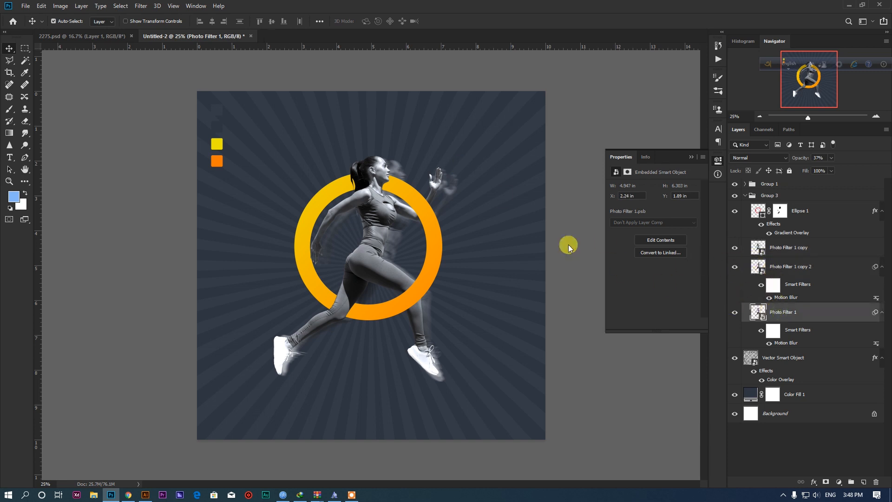
{"action": "key", "text": "ctrl+t"}
{"action": "left_click_drag", "start_coordinate": [442, 148], "coordinate": [467, 158]}
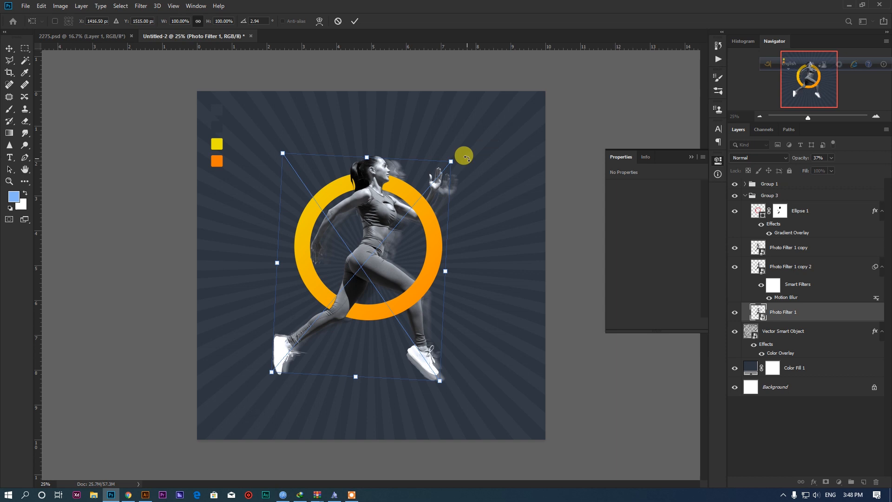
{"action": "key", "text": "Return"}
{"action": "scroll", "coordinate": [398, 156], "scroll_direction": "up", "scroll_amount": 3}
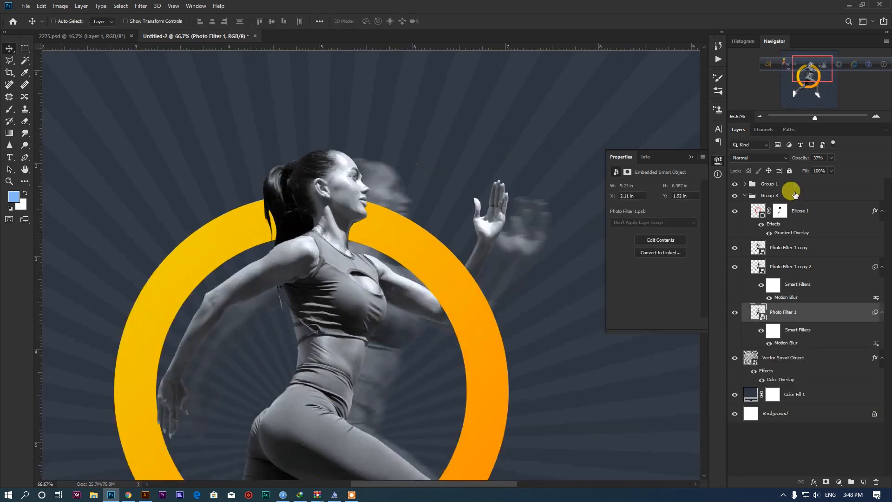
{"action": "left_click_drag", "start_coordinate": [832, 169], "coordinate": [862, 168]}
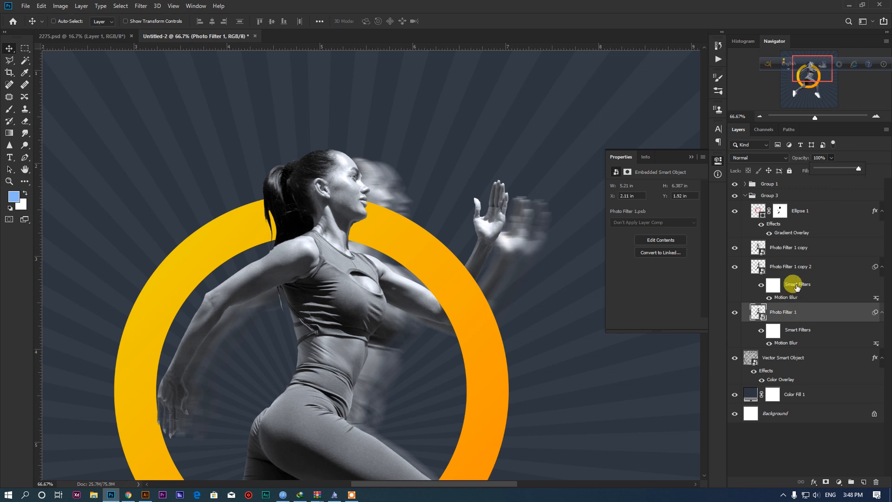
- Rotate the Photo Filter 1 copy 2 layer further clockwise to X 2.22 in, Y 1.98 in, and set its opacity to 43%
{"action": "left_click", "coordinate": [785, 268]}
{"action": "left_click_drag", "start_coordinate": [523, 235], "coordinate": [516, 232]}
{"action": "key", "text": "ctrl+t"}
{"action": "left_click_drag", "start_coordinate": [534, 137], "coordinate": [559, 161]}
{"action": "key", "text": "Return"}
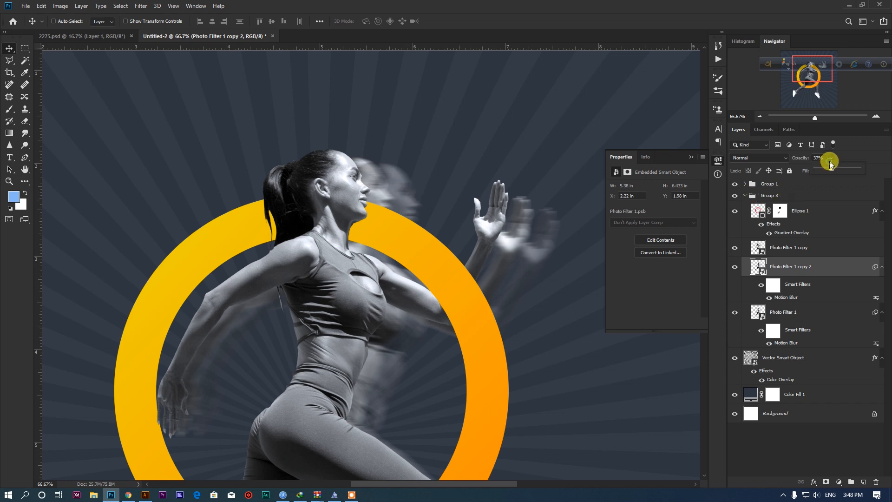
{"action": "mouse_move", "coordinate": [841, 169]}
{"action": "left_mouse_down"}
{"action": "mouse_move", "coordinate": [860, 169]}
{"action": "mouse_move", "coordinate": [836, 171]}
{"action": "left_mouse_up"}
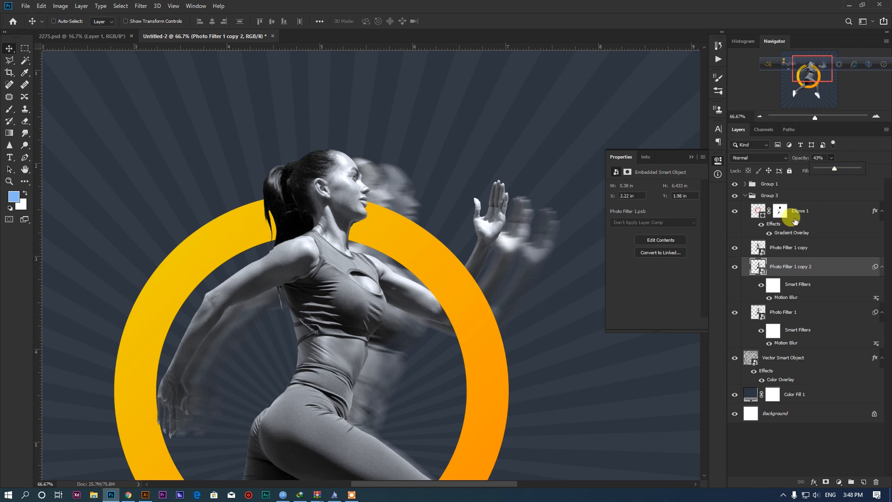
- Move the Photo Filter 1 copy 2 layer beneath Photo Filter 1 and compare the image with the sharp runner copy hidden and shown
{"action": "left_click", "coordinate": [735, 266]}
{"action": "left_click", "coordinate": [735, 266]}
{"action": "left_click_drag", "start_coordinate": [783, 273], "coordinate": [753, 326]}
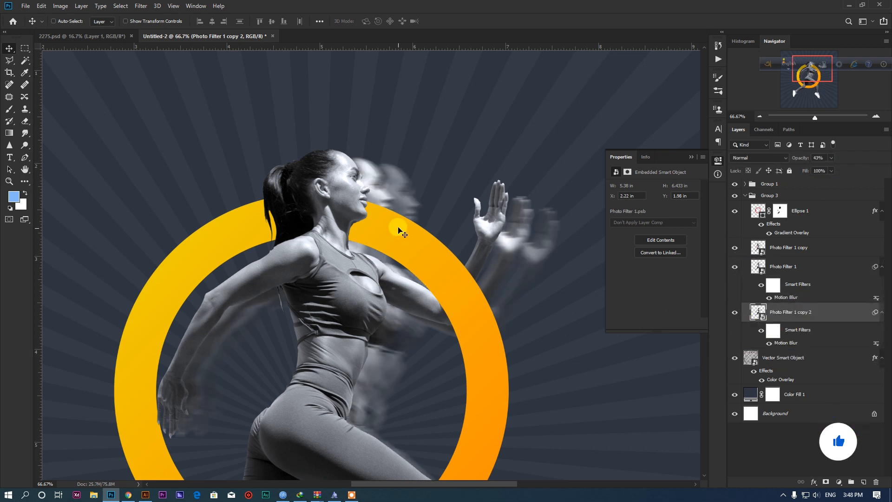
{"action": "scroll", "coordinate": [402, 223], "scroll_direction": "down", "scroll_amount": 3}
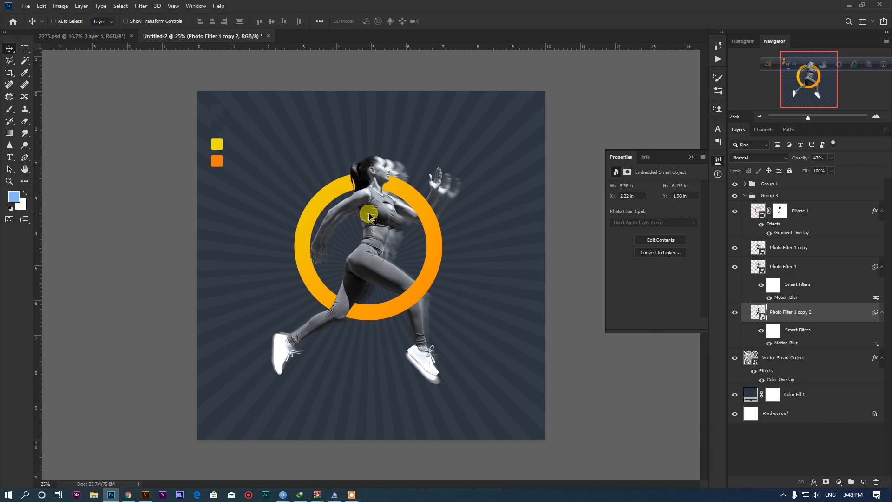
{"action": "left_click", "coordinate": [734, 248]}
{"action": "left_click", "coordinate": [734, 249]}
{"action": "left_click", "coordinate": [734, 249]}
{"action": "left_click", "coordinate": [735, 249]}
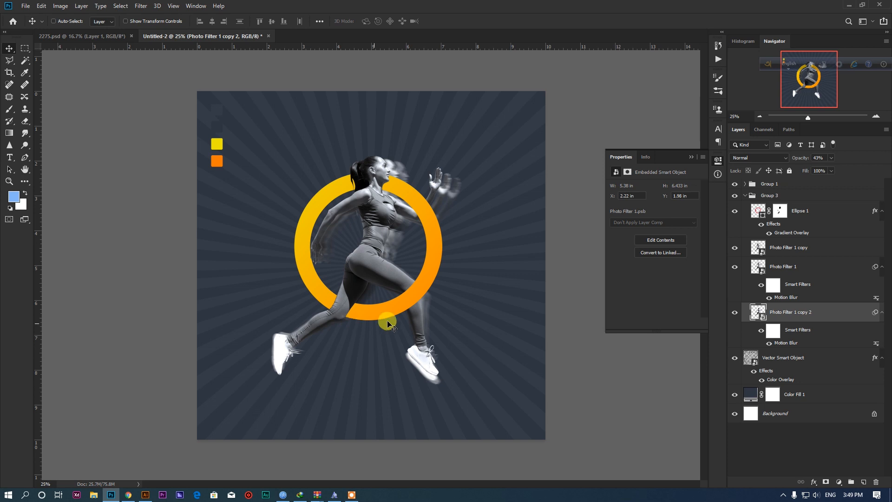
- Choose the Type tool, collapse Group 3, and add a new empty layer above Group 1
{"action": "left_click", "coordinate": [8, 157]}
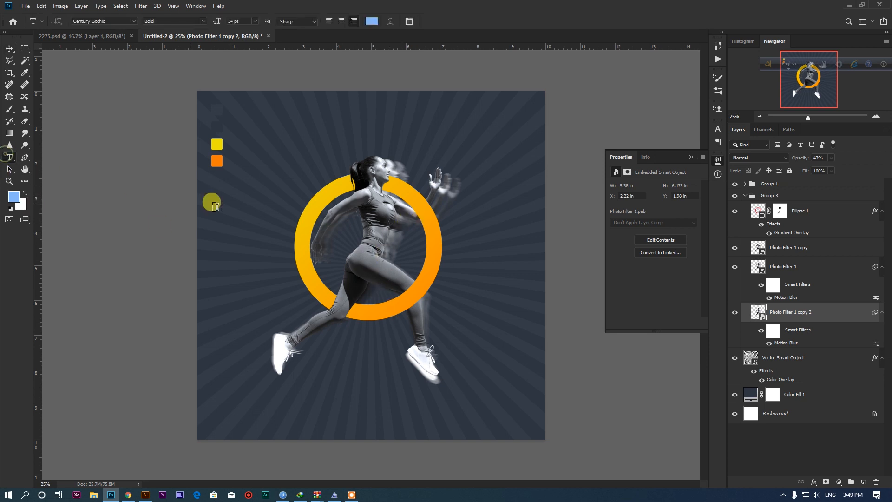
{"action": "left_click", "coordinate": [744, 197]}
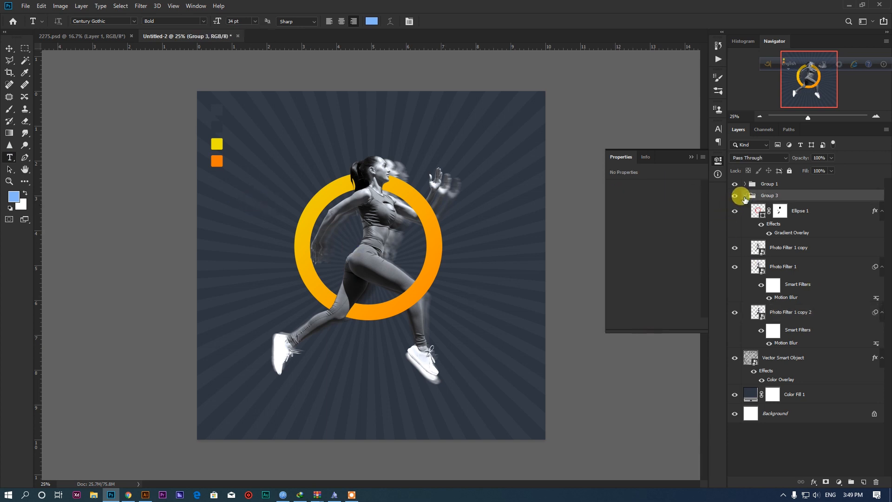
{"action": "left_click", "coordinate": [745, 197]}
{"action": "left_click", "coordinate": [764, 184]}
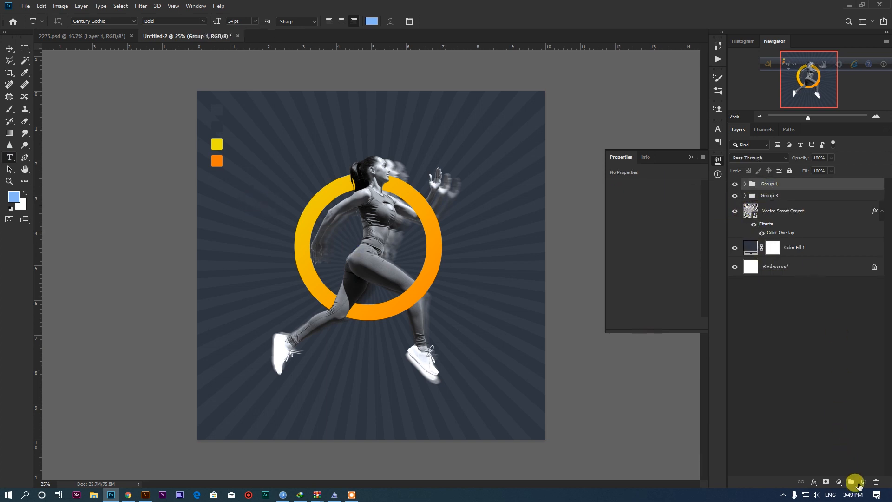
{"action": "left_click", "coordinate": [863, 482]}
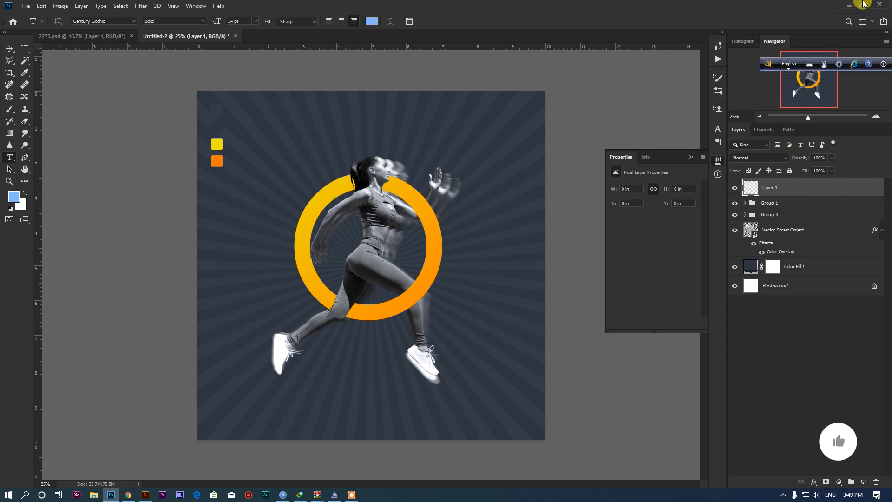
- Move the floating language bar up off the Navigator preview and open the list of workspaces
{"action": "left_click", "coordinate": [872, 22]}
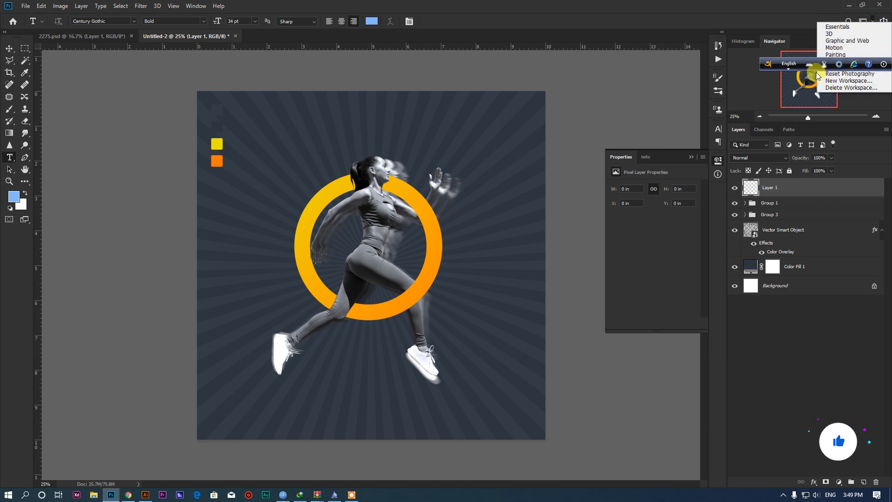
{"action": "left_click_drag", "start_coordinate": [768, 63], "coordinate": [756, 5]}
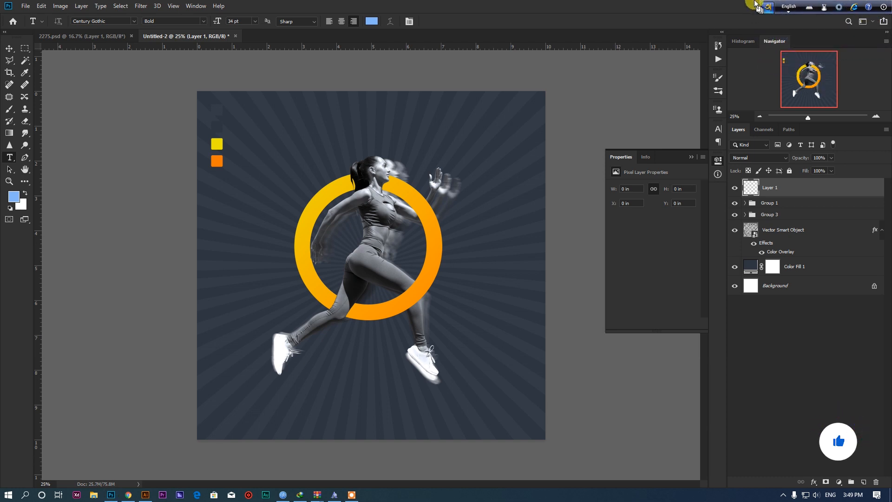
{"action": "left_click", "coordinate": [874, 24]}
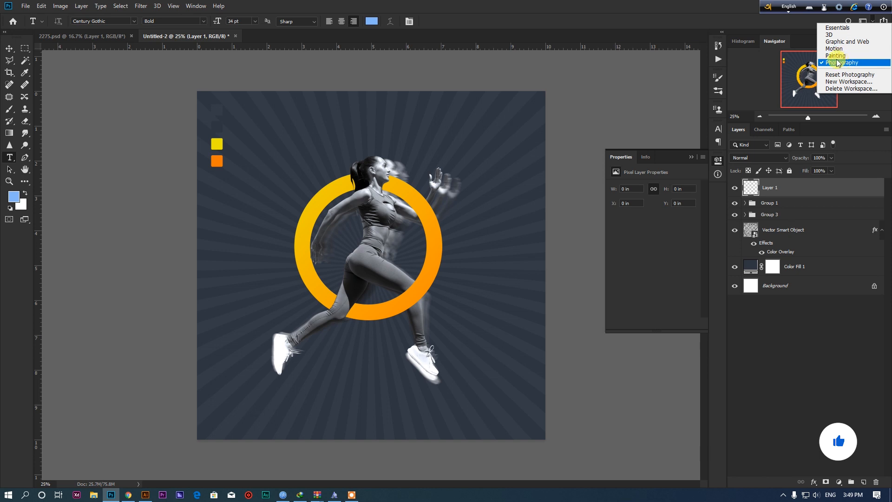
{"action": "left_click", "coordinate": [809, 118]}
{"action": "left_click_drag", "start_coordinate": [808, 118], "coordinate": [809, 117]}
{"action": "scroll", "coordinate": [413, 285], "scroll_direction": "up", "scroll_amount": 1}
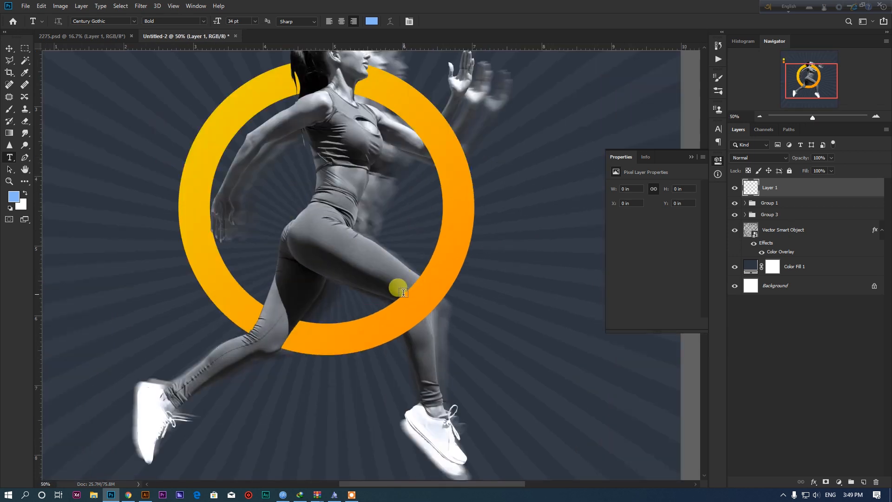
{"action": "scroll", "coordinate": [403, 292], "scroll_direction": "down", "scroll_amount": 1}
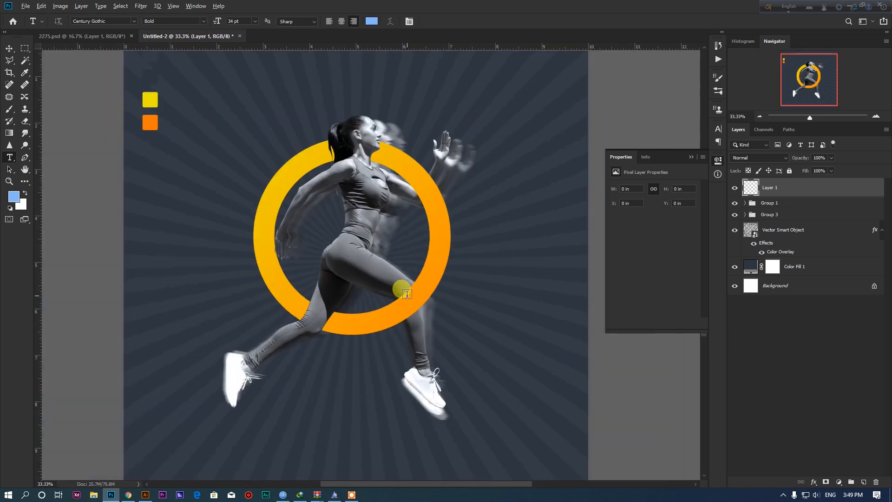
{"action": "scroll", "coordinate": [407, 293], "scroll_direction": "up", "scroll_amount": 3}
{"action": "scroll", "coordinate": [407, 294], "scroll_direction": "down", "scroll_amount": 4}
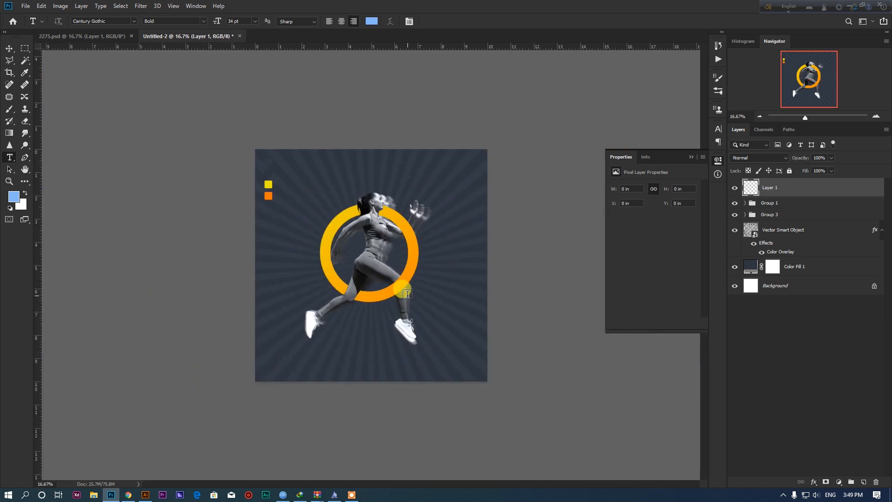
{"action": "scroll", "coordinate": [407, 294], "scroll_direction": "up", "scroll_amount": 4}
{"action": "scroll", "coordinate": [408, 293], "scroll_direction": "down", "scroll_amount": 4}
{"action": "scroll", "coordinate": [407, 294], "scroll_direction": "up", "scroll_amount": 4}
{"action": "scroll", "coordinate": [407, 294], "scroll_direction": "down", "scroll_amount": 4}
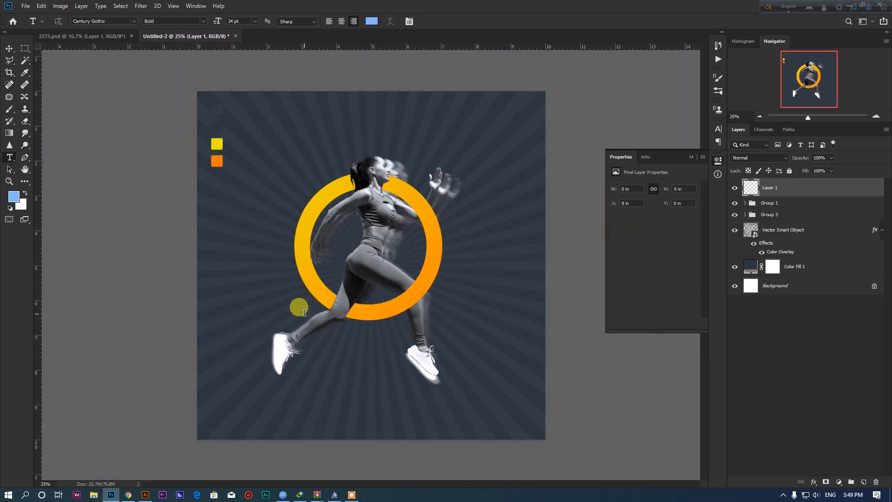
- Add the text "SHAPE UP" near the colour swatches and set its font to Sunquish Regular
{"action": "left_click", "coordinate": [267, 163]}
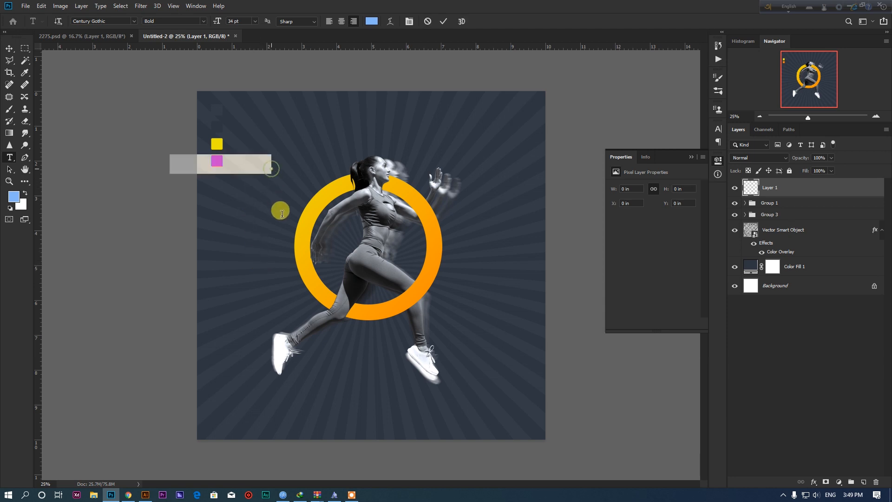
{"action": "type", "text": "SHAPE UP"}
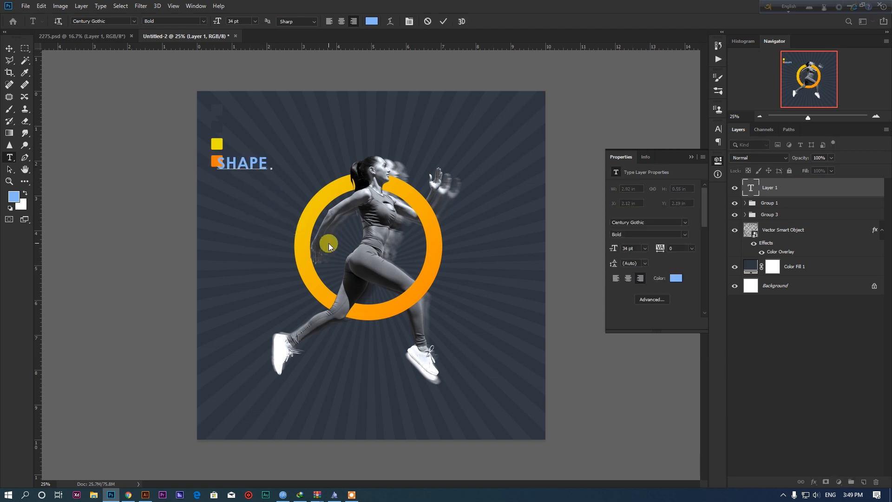
{"action": "key", "text": "ctrl+a"}
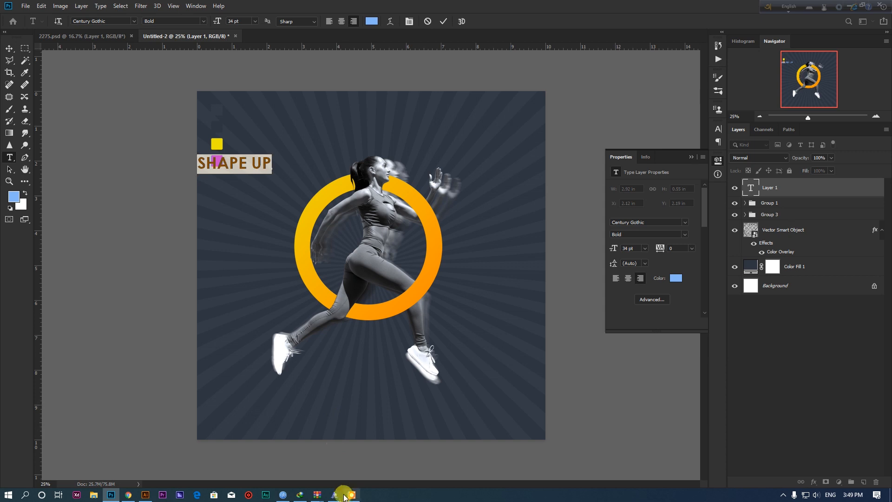
{"action": "left_click", "coordinate": [335, 494]}
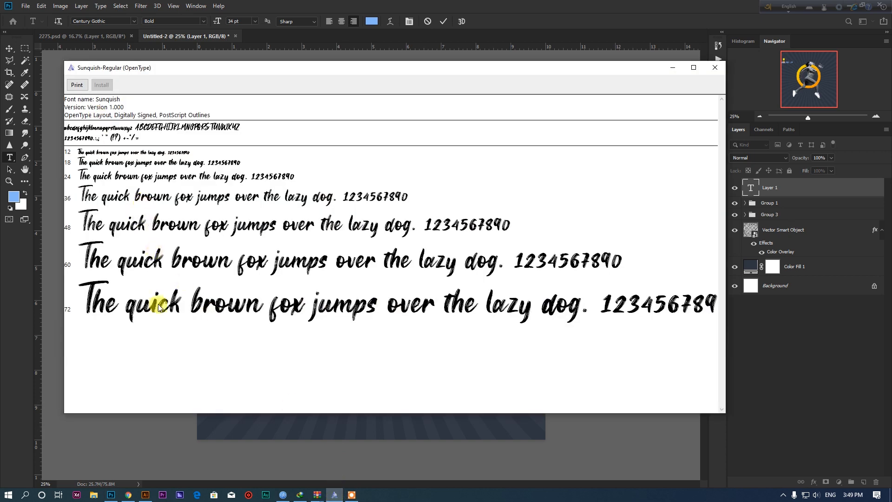
{"action": "left_click", "coordinate": [123, 21]}
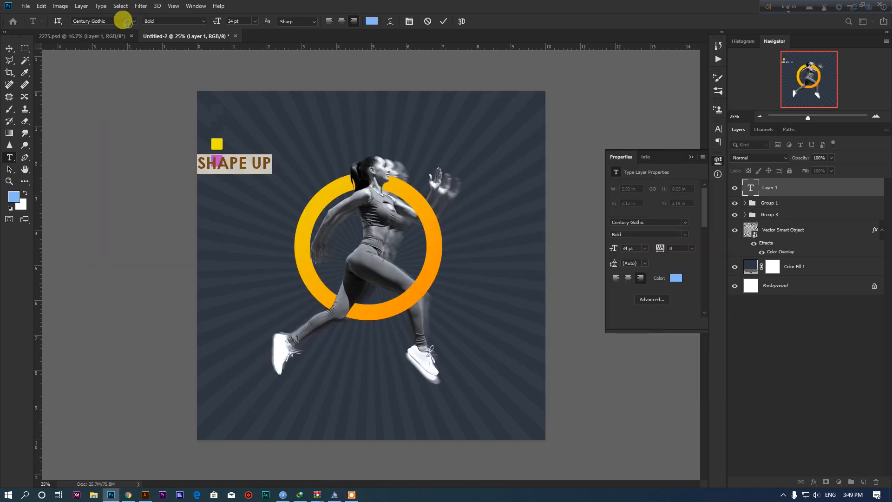
{"action": "type", "text": "sun"}
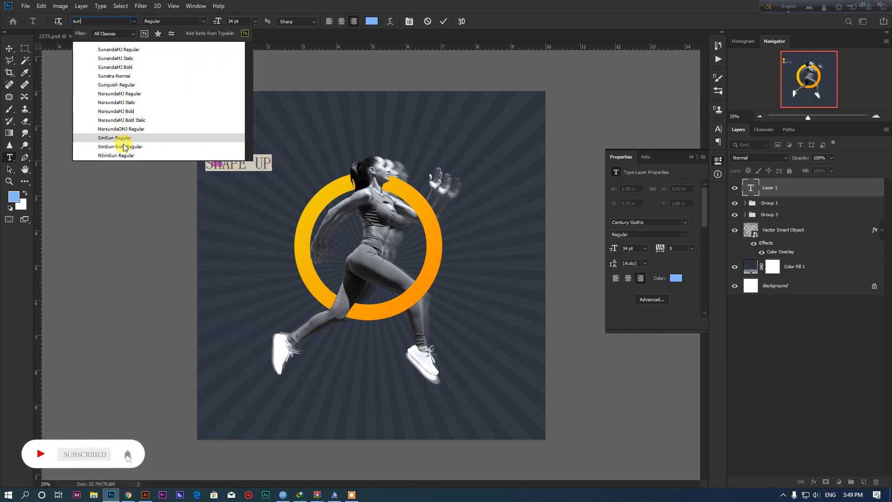
{"action": "left_click", "coordinate": [119, 85]}
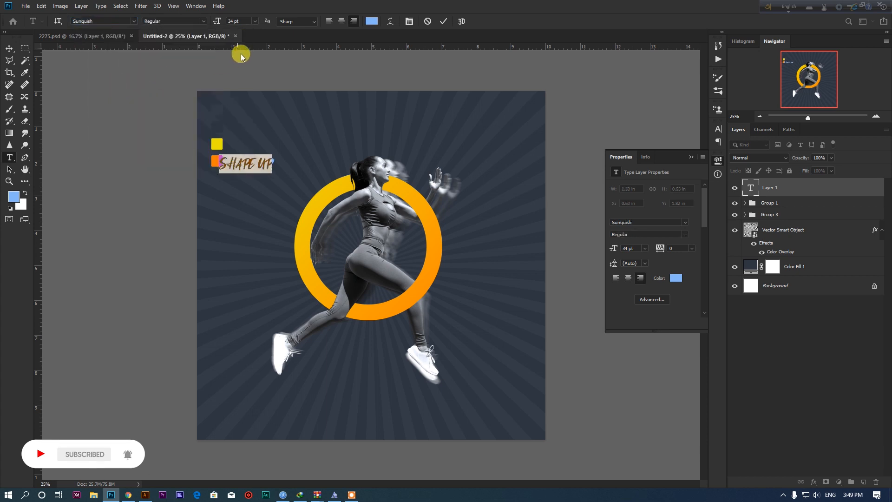
- Enlarge the SHAPE UP text to 154 pt
{"action": "key", "text": "shift+Up"}
{"action": "key", "text": "shift+Up"}
{"action": "key", "text": "shift+Up"}
{"action": "key", "text": "shift+Up"}
{"action": "key", "text": "shift+Up"}
{"action": "key", "text": "shift+Up"}
{"action": "key", "text": "shift+Up"}
{"action": "key", "text": "shift+Up"}
{"action": "key", "text": "shift+Up"}
{"action": "key", "text": "shift+Up"}
{"action": "key", "text": "shift+Up"}
{"action": "key", "text": "shift+Up"}
- Centre the SHAPE UP text across the runner and place its layer directly beneath Group 3
{"action": "left_click", "coordinate": [9, 48]}
{"action": "left_click_drag", "start_coordinate": [249, 150], "coordinate": [459, 240]}
{"action": "left_click_drag", "start_coordinate": [792, 193], "coordinate": [781, 225]}
{"action": "left_click_drag", "start_coordinate": [454, 229], "coordinate": [434, 264]}
- Rotate the SHAPE UP text to -13.70°, scale it to 114.38%, and position it behind the runner at X 0.73 in, Y 2.49 in
{"action": "key", "text": "ctrl+t"}
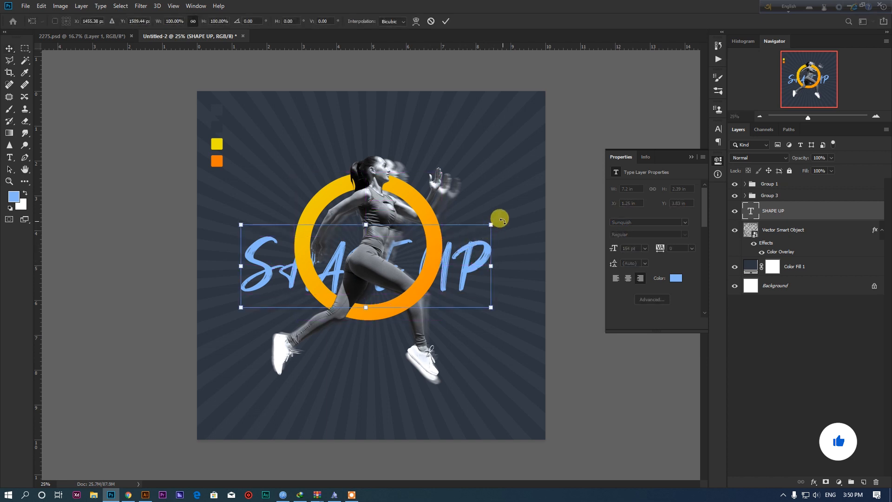
{"action": "left_click_drag", "start_coordinate": [498, 215], "coordinate": [499, 154]}
{"action": "left_click_drag", "start_coordinate": [452, 210], "coordinate": [462, 212]}
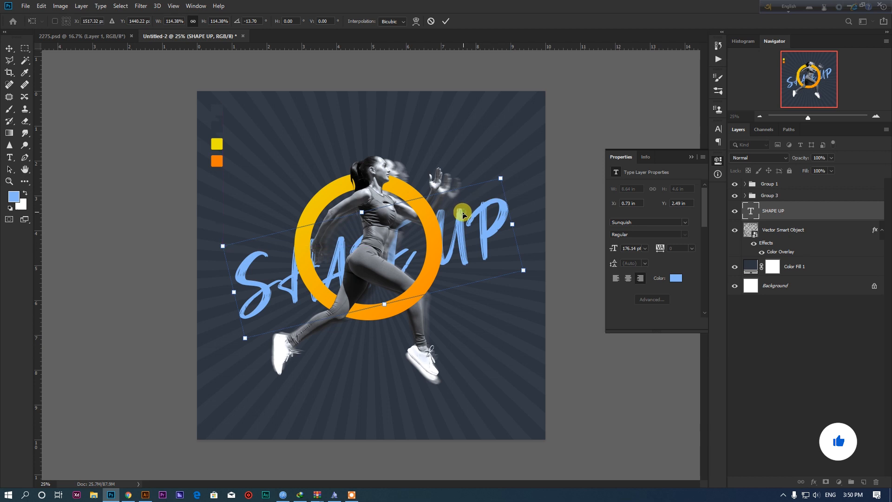
{"action": "key", "text": "Return"}
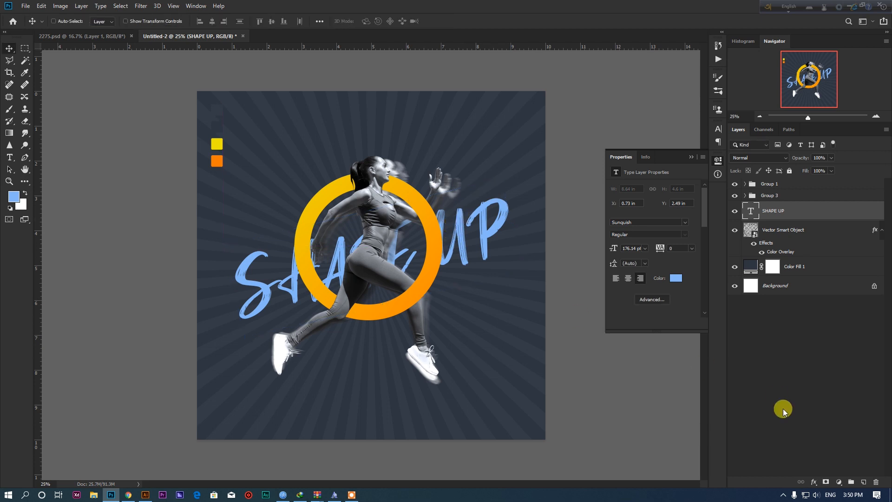
- Apply a white (ffffff) Color Overlay to the SHAPE UP text layer
{"action": "left_click", "coordinate": [814, 482]}
{"action": "left_click", "coordinate": [834, 441]}
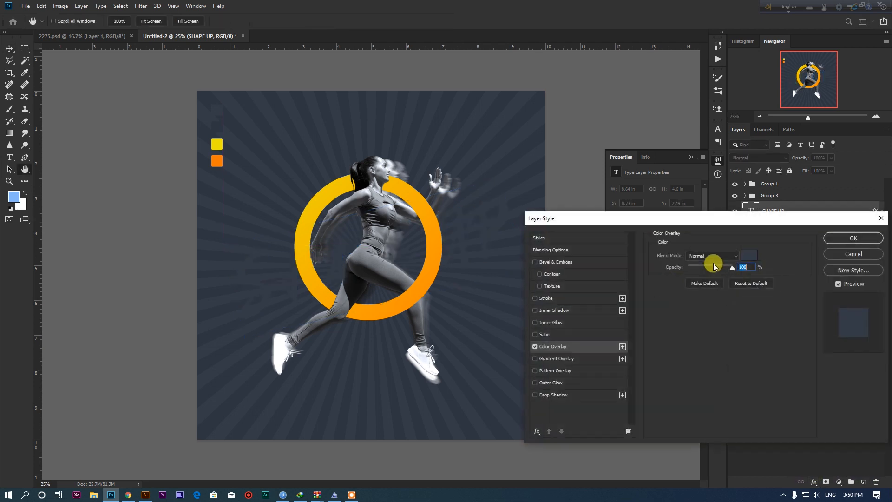
{"action": "left_click", "coordinate": [747, 255]}
{"action": "left_click_drag", "start_coordinate": [608, 326], "coordinate": [472, 265]}
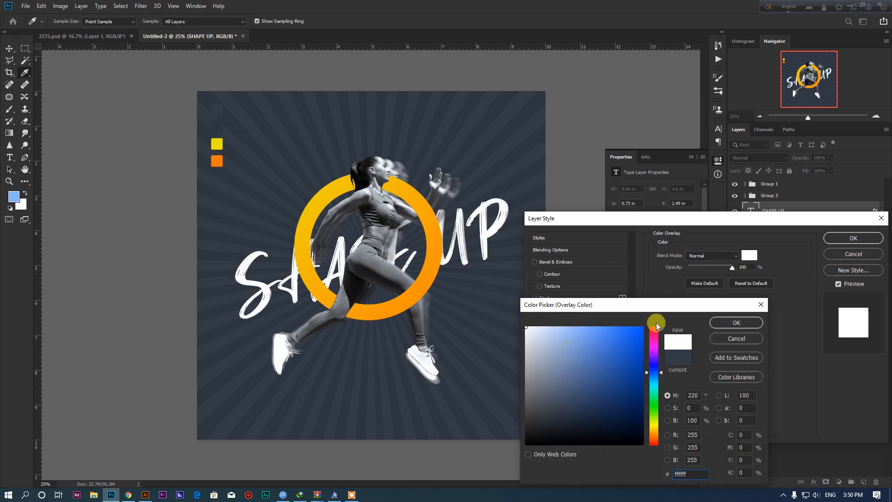
{"action": "left_click", "coordinate": [714, 323]}
{"action": "left_click", "coordinate": [845, 237]}
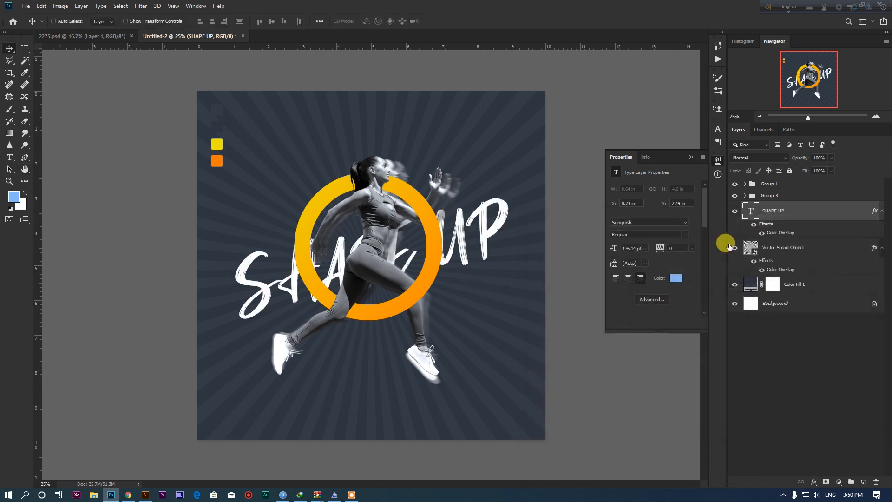
- Nudge the SHAPE UP text to X 0.67 in, Y 2.52 in and hide Group 1 with the colour swatches
{"action": "key", "text": "ctrl+t"}
{"action": "left_click_drag", "start_coordinate": [466, 221], "coordinate": [467, 222]}
{"action": "key", "text": "Return"}
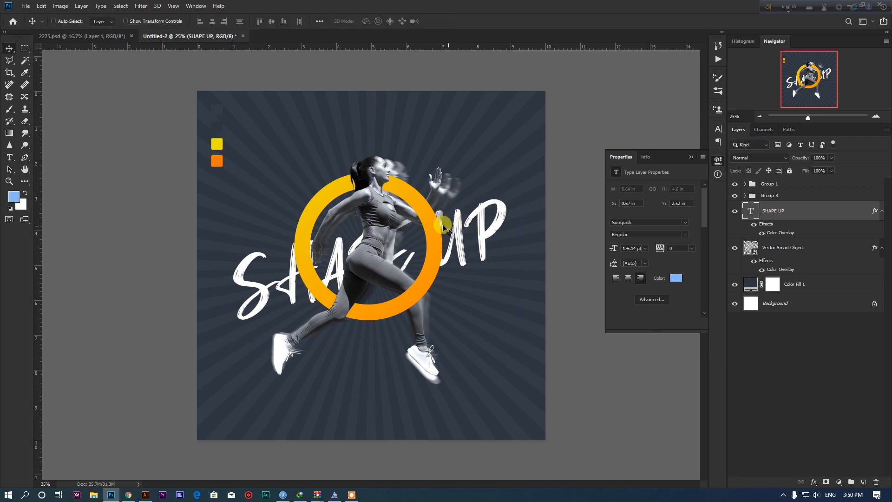
{"action": "left_click", "coordinate": [734, 185]}
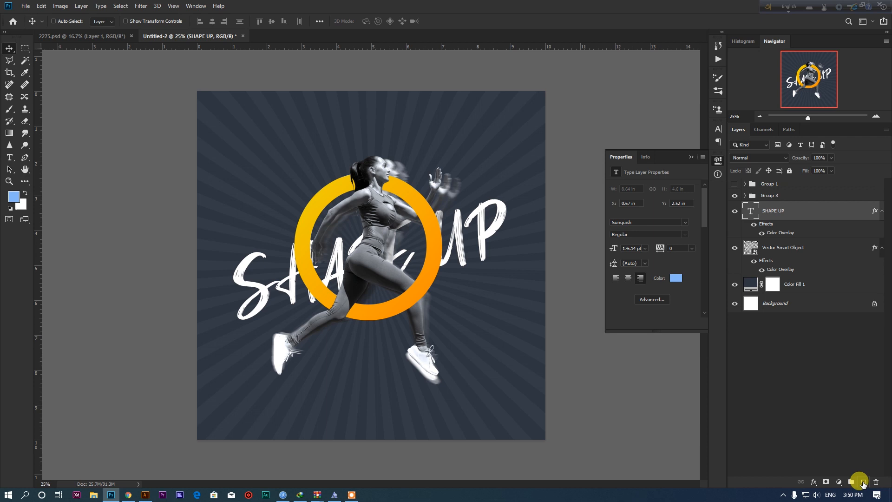
- Add two blank layers above SHAPE UP and start a text line near the poster's upper edge
{"action": "left_click", "coordinate": [862, 482]}
{"action": "left_click", "coordinate": [862, 482]}
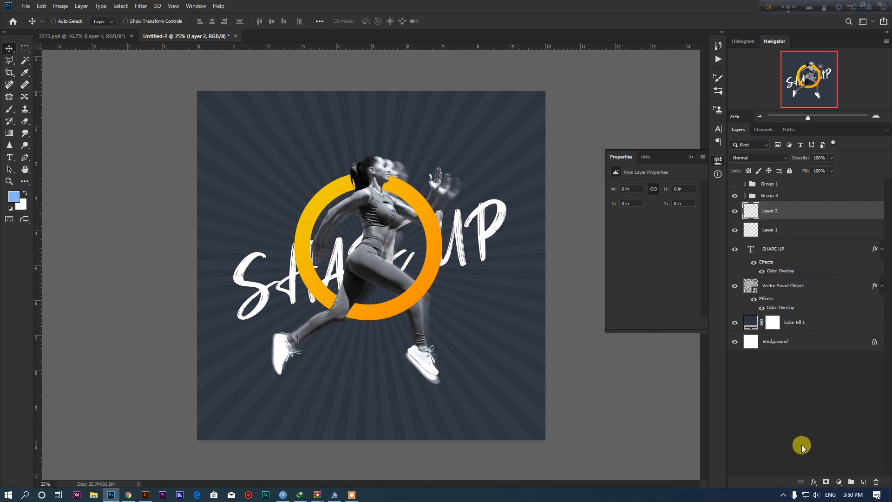
{"action": "left_click", "coordinate": [10, 158]}
{"action": "left_click", "coordinate": [261, 139]}
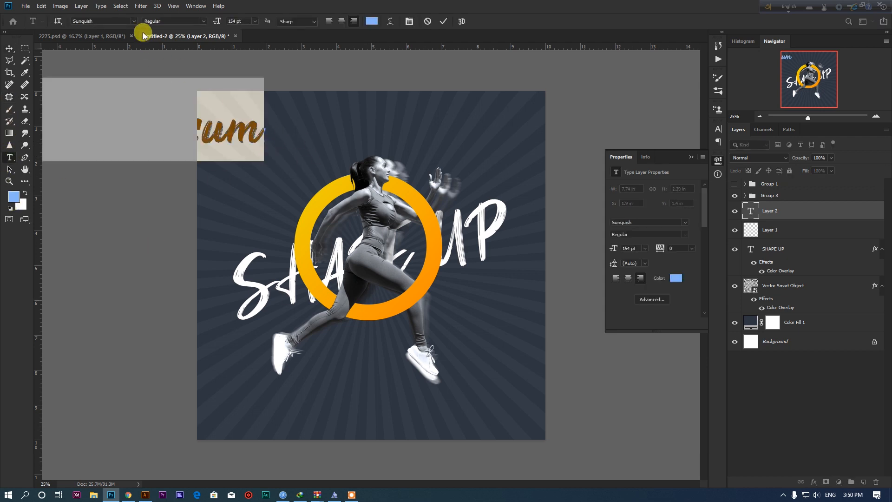
- Switch to Internet Download Manager, open cm-beckman-font-4462827.zip and preview the Beckman font from its OTF folder
{"action": "left_click", "coordinate": [314, 496]}
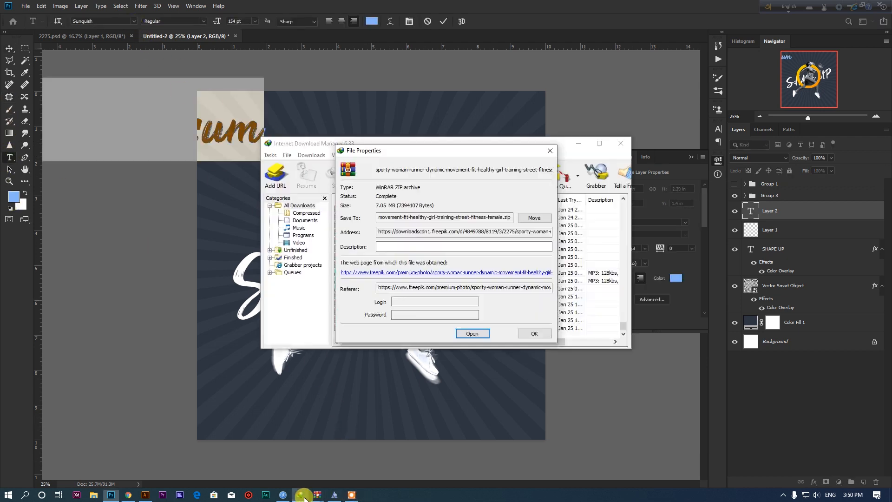
{"action": "left_click", "coordinate": [534, 334]}
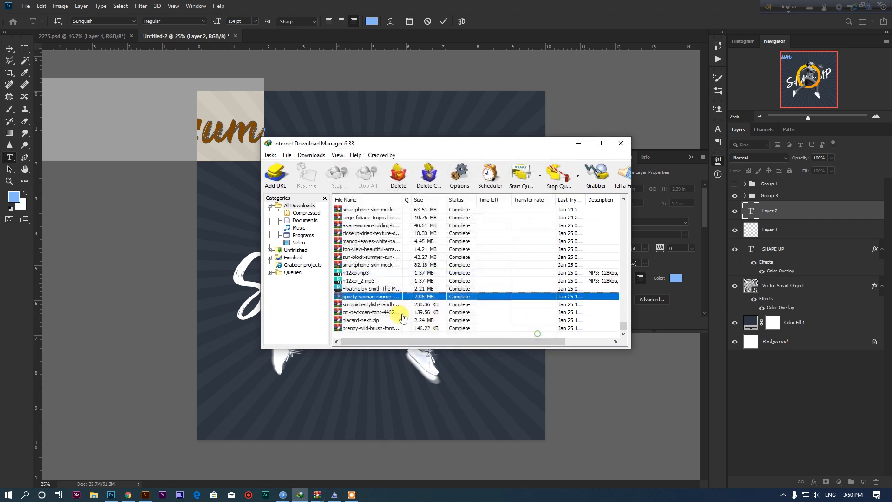
{"action": "double_click", "coordinate": [376, 316]}
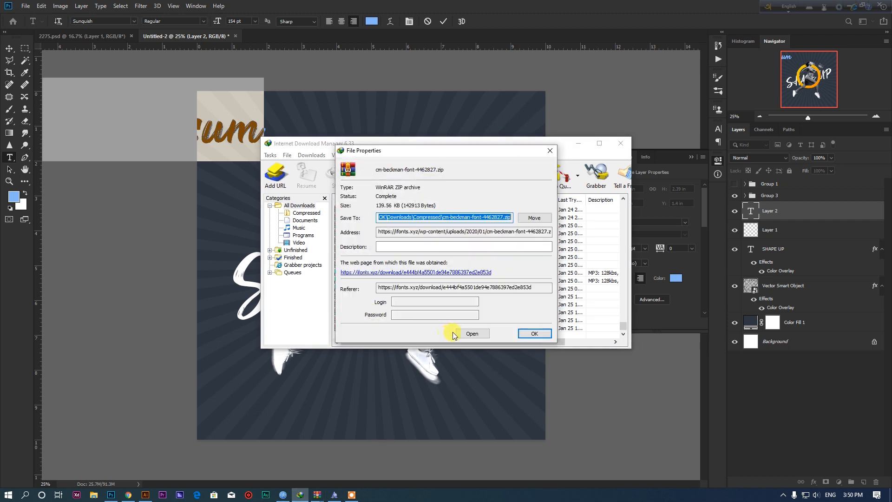
{"action": "left_click", "coordinate": [467, 333]}
{"action": "double_click", "coordinate": [45, 104]}
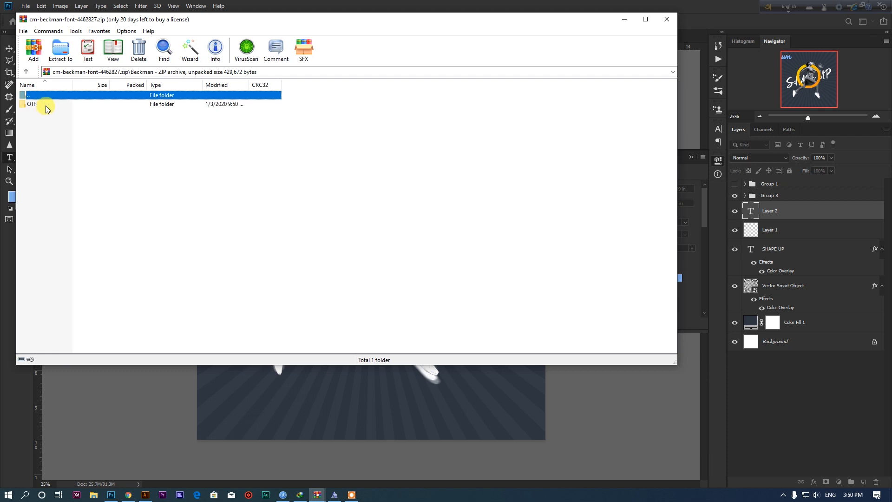
{"action": "double_click", "coordinate": [45, 104]}
{"action": "double_click", "coordinate": [44, 105]}
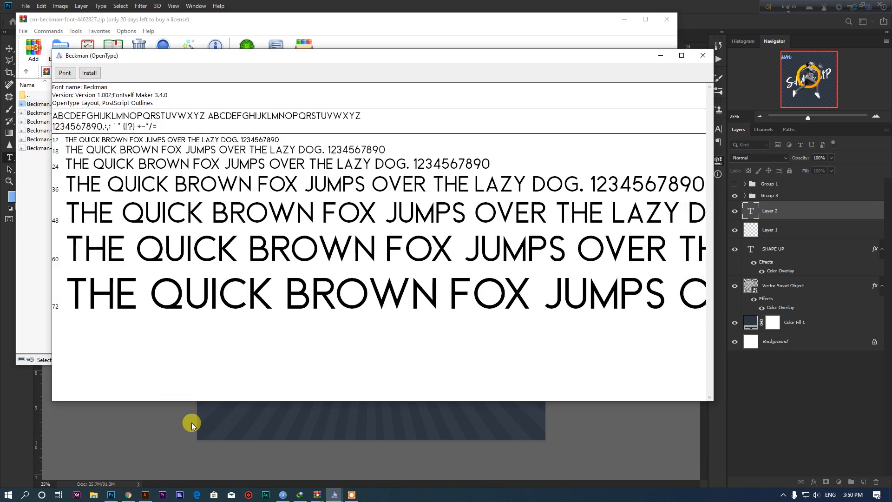
{"action": "left_click", "coordinate": [191, 422]}
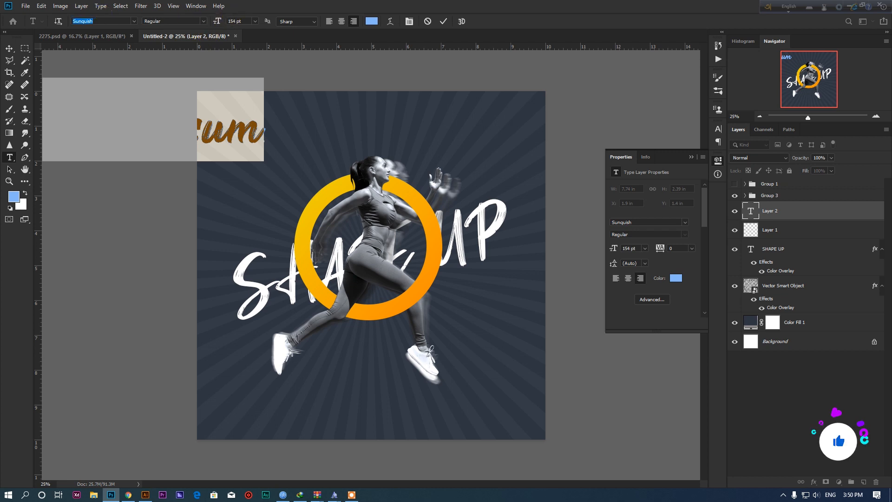
- Set the new text line to Beckman Heavy at 54 pt with left alignment
{"action": "type", "text": "beck"}
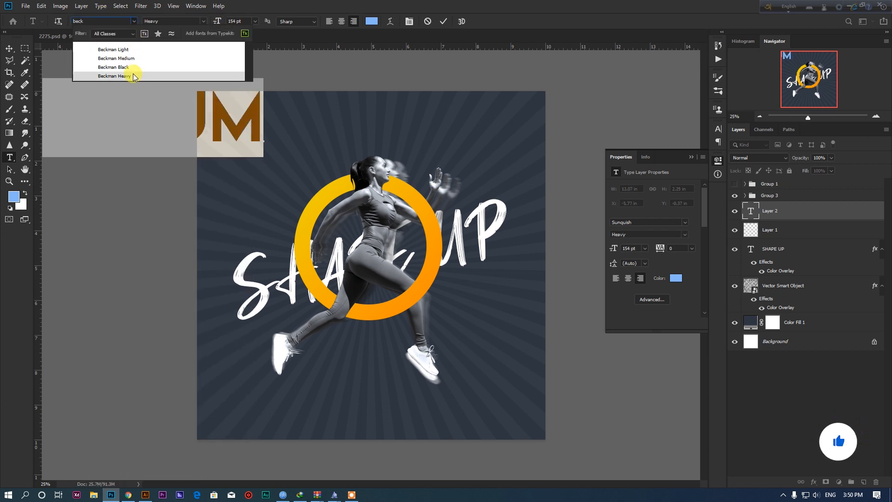
{"action": "left_click", "coordinate": [133, 74]}
{"action": "key", "text": "shift+Down"}
{"action": "key", "text": "shift+Down"}
{"action": "key", "text": "shift+Down"}
{"action": "key", "text": "shift+Down"}
{"action": "key", "text": "shift+Down"}
{"action": "key", "text": "shift+Down"}
{"action": "key", "text": "shift+Down"}
{"action": "key", "text": "shift+Down"}
{"action": "key", "text": "shift+Down"}
{"action": "key", "text": "shift+Down"}
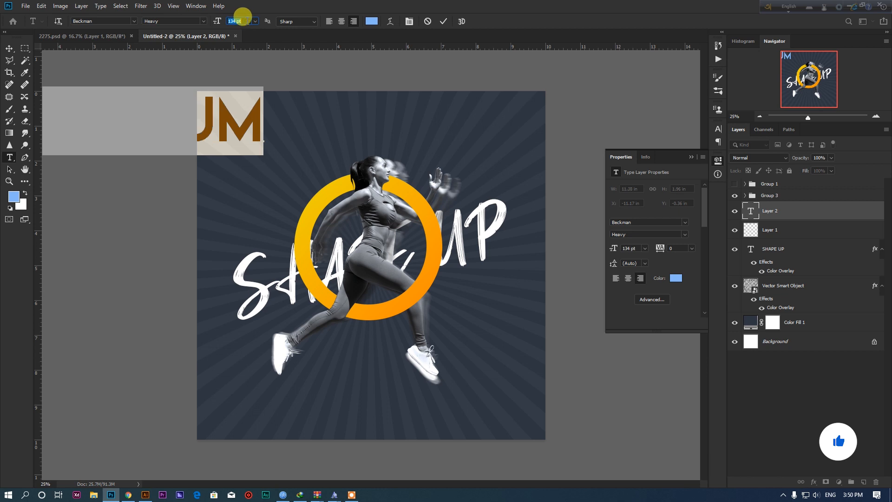
{"action": "left_click", "coordinate": [329, 22]}
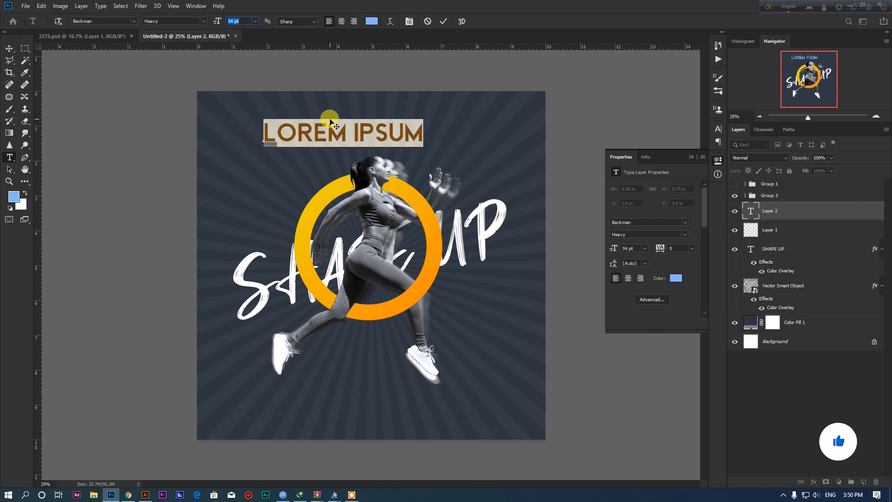
- Replace the placeholder text with "KICK START" and set it to 44 pt in white (ffffff)
{"action": "key", "text": "BackSpace"}
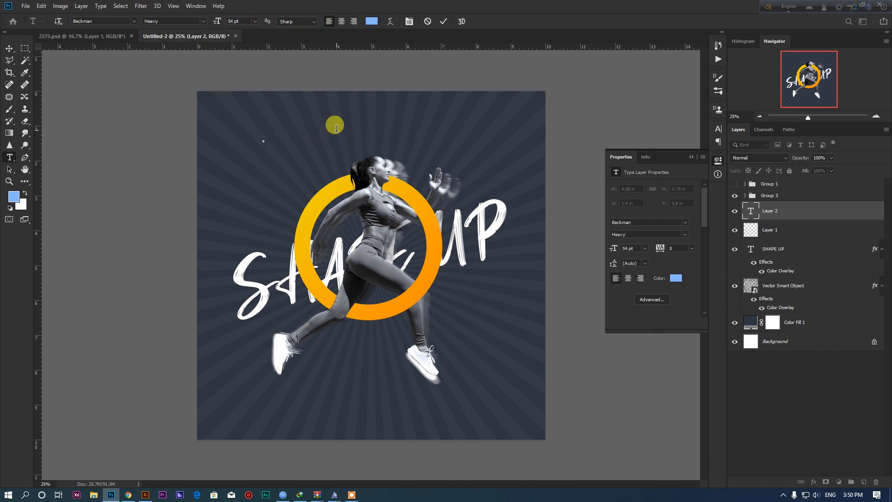
{"action": "type", "text": "KIVK"}
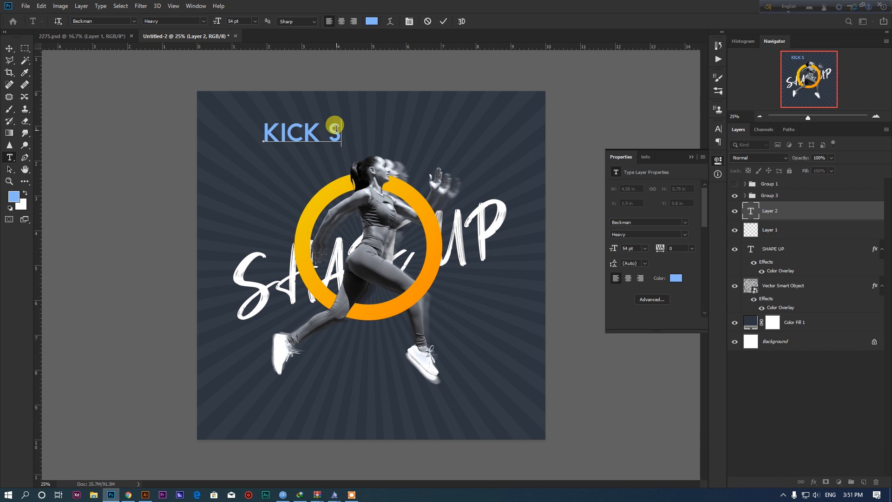
{"action": "key", "text": "ctrl+a"}
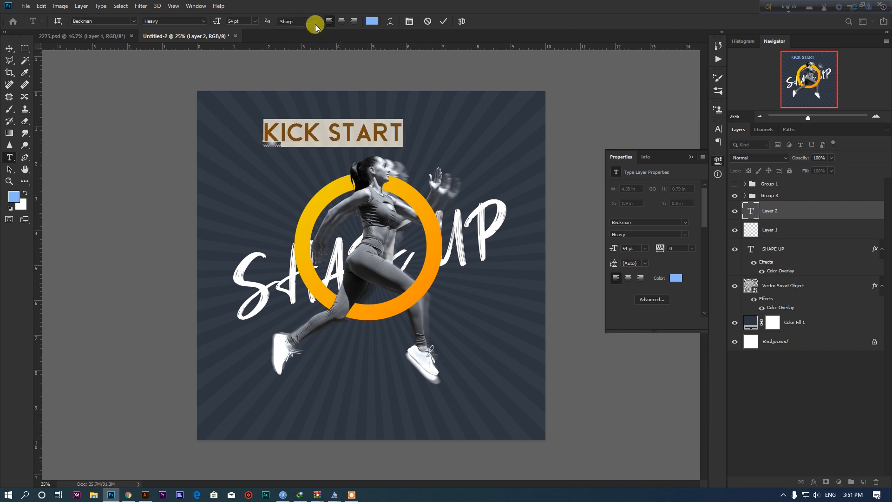
{"action": "type", "text": "44"}
{"action": "key", "text": "Return"}
{"action": "left_click", "coordinate": [371, 21]}
{"action": "left_click_drag", "start_coordinate": [569, 349], "coordinate": [484, 281]}
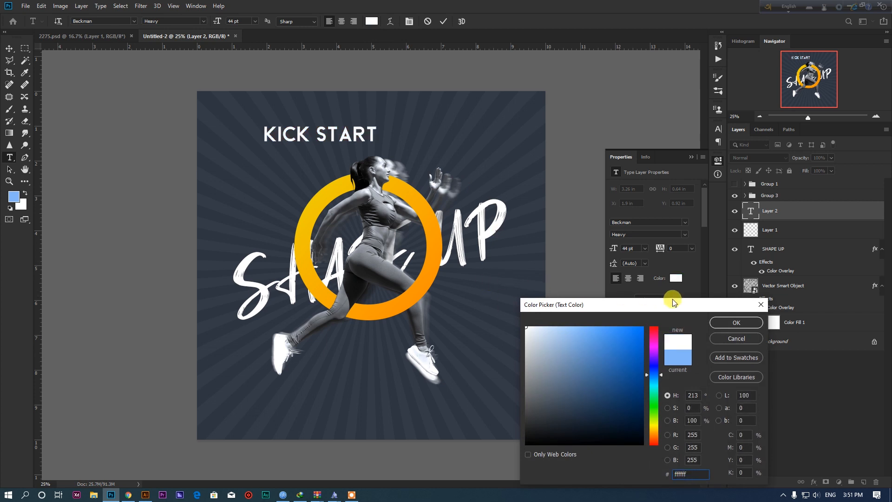
{"action": "left_click", "coordinate": [737, 323]}
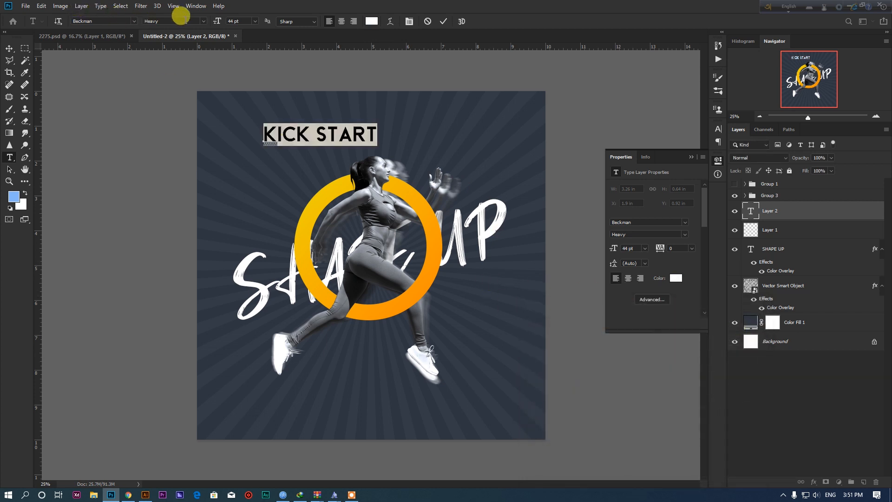
- Change KICK START to Visby CF Heavy in all caps and move it to the poster's upper-left corner
{"action": "type", "text": "visb"}
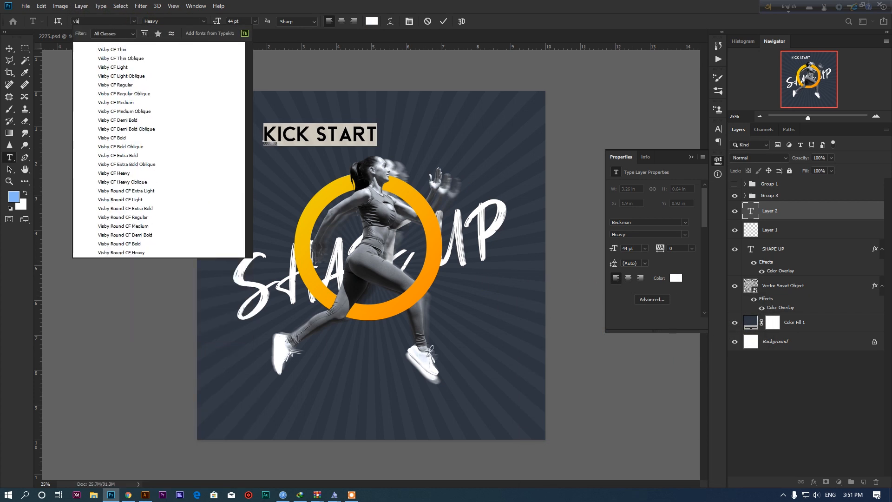
{"action": "left_click", "coordinate": [121, 156]}
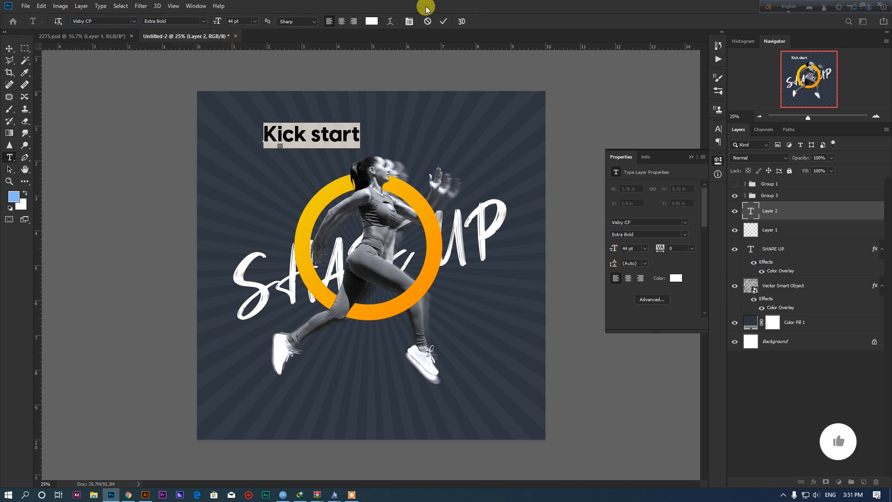
{"action": "left_click", "coordinate": [411, 22]}
{"action": "left_click", "coordinate": [641, 192]}
{"action": "left_click", "coordinate": [317, 124]}
{"action": "key", "text": "ctrl+a"}
{"action": "left_click", "coordinate": [200, 21]}
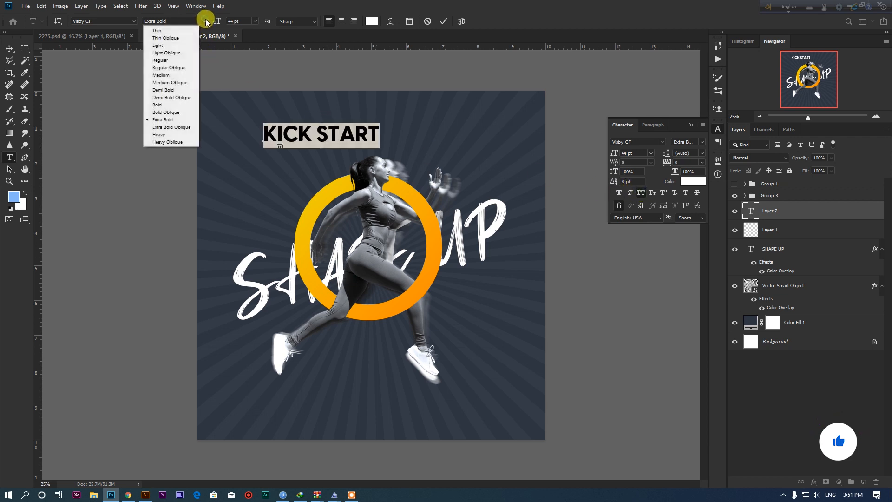
{"action": "left_click", "coordinate": [167, 133]}
{"action": "left_click", "coordinate": [9, 48]}
{"action": "left_click_drag", "start_coordinate": [332, 129], "coordinate": [285, 114]}
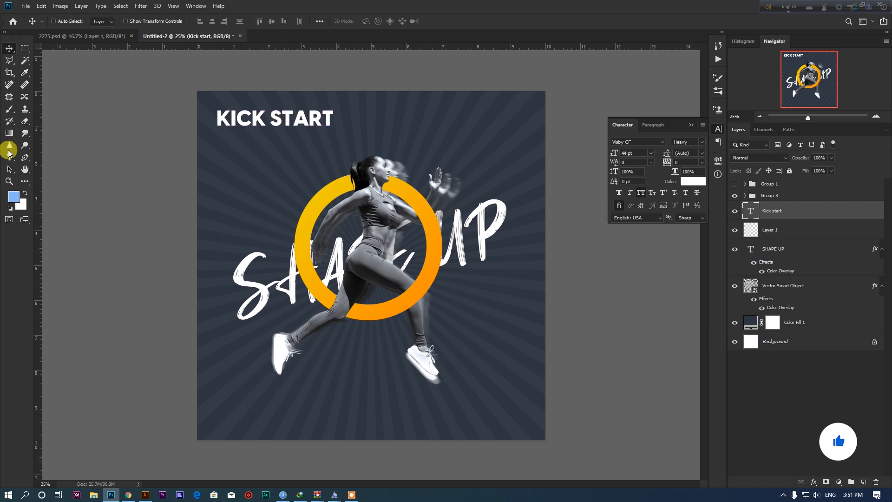
- Add the text "TRANSFORMATION" at 33 pt and align it directly beneath KICK START
{"action": "left_click", "coordinate": [9, 157]}
{"action": "scroll", "coordinate": [268, 158], "scroll_direction": "up", "scroll_amount": 1}
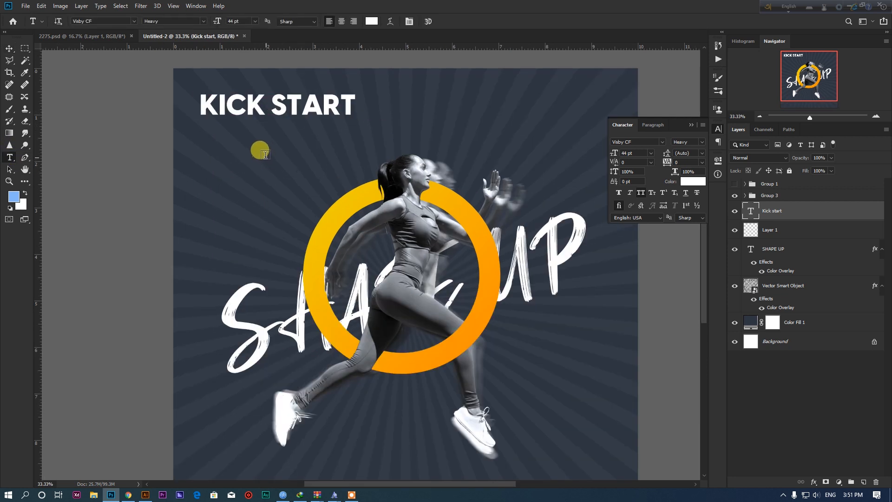
{"action": "left_click", "coordinate": [260, 163]}
{"action": "type", "text": "TRANSFOR"}
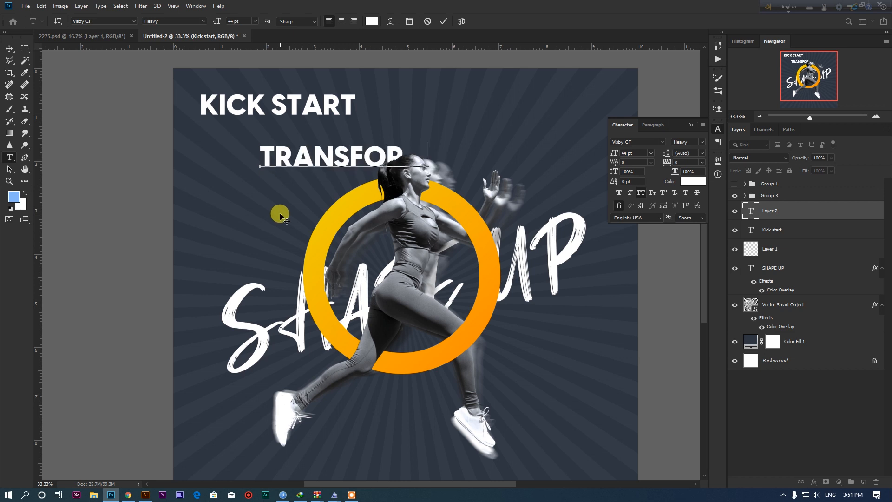
{"action": "type", "text": "MATION"}
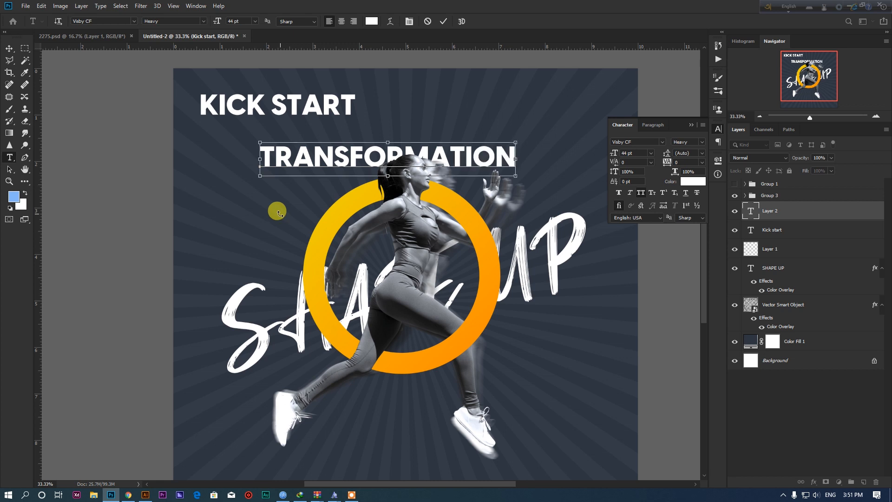
{"action": "key", "text": "ctrl+a"}
{"action": "type", "text": "33"}
{"action": "key", "text": "Return"}
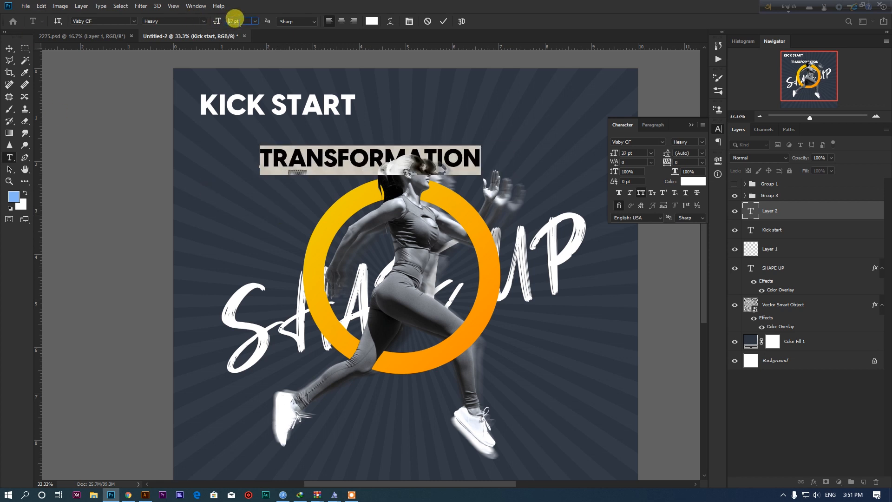
{"action": "left_click", "coordinate": [9, 49]}
{"action": "left_click_drag", "start_coordinate": [347, 169], "coordinate": [288, 140]}
- Draw a rounded rectangle about 1515 × 182 px with 10 px corners behind TRANSFORMATION and place its layer directly beneath that text layer
{"action": "left_click", "coordinate": [25, 184]}
{"action": "left_click_drag", "start_coordinate": [24, 185], "coordinate": [56, 329]}
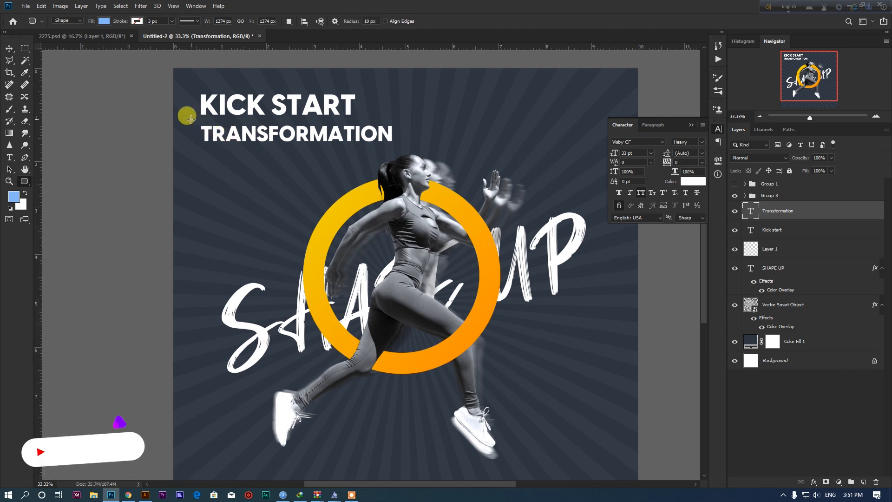
{"action": "left_click_drag", "start_coordinate": [165, 123], "coordinate": [400, 149]}
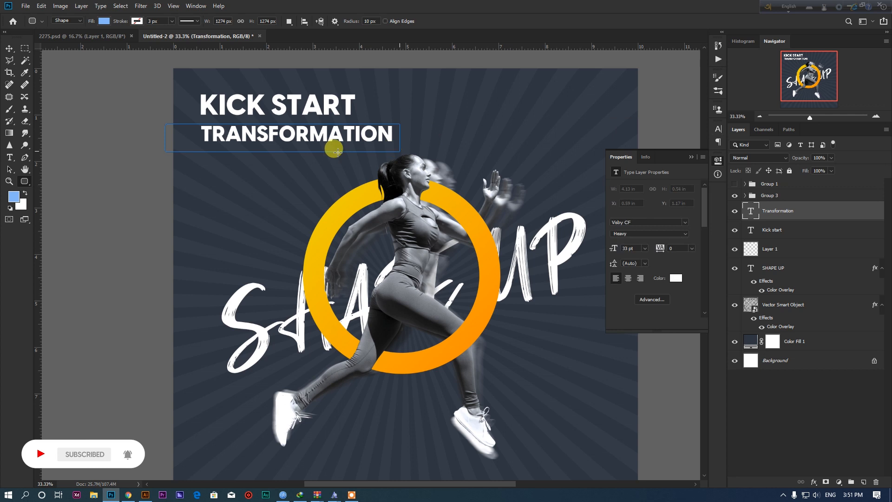
{"action": "left_click", "coordinate": [9, 49]}
{"action": "left_click_drag", "start_coordinate": [227, 138], "coordinate": [228, 143]}
{"action": "left_click", "coordinate": [773, 215]}
{"action": "left_click_drag", "start_coordinate": [773, 216], "coordinate": [825, 232]}
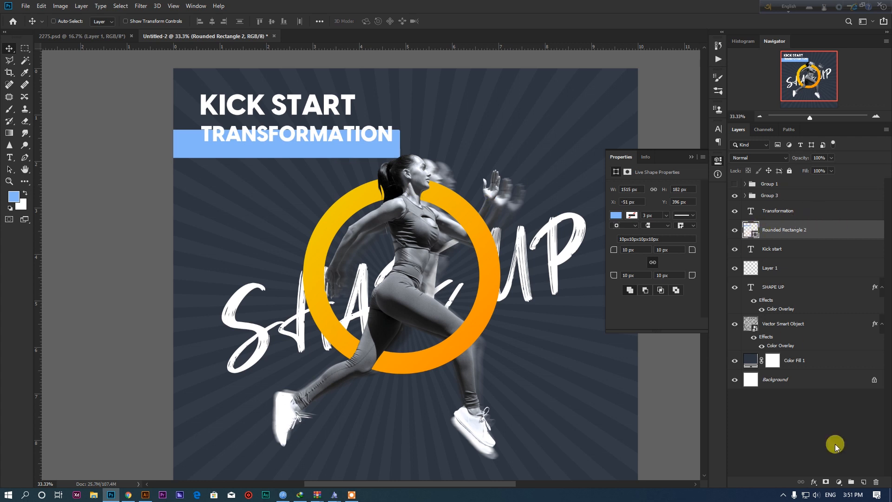
- Apply a yellow-to-orange linear Gradient Overlay at a -90° angle to the rounded rectangle
{"action": "left_click", "coordinate": [814, 482]}
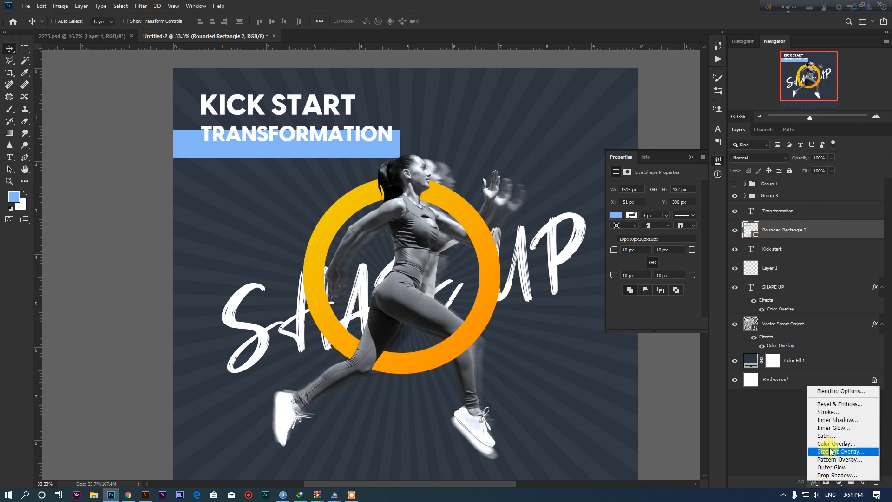
{"action": "left_click", "coordinate": [831, 451]}
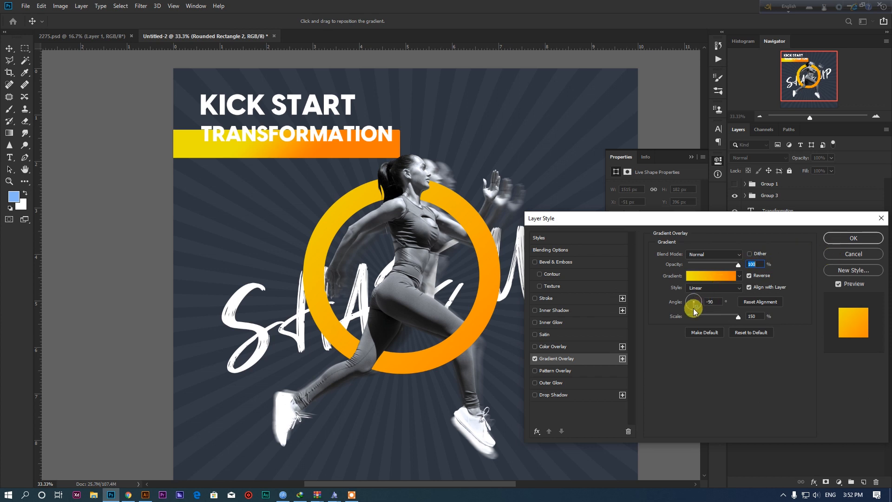
{"action": "left_click", "coordinate": [835, 243]}
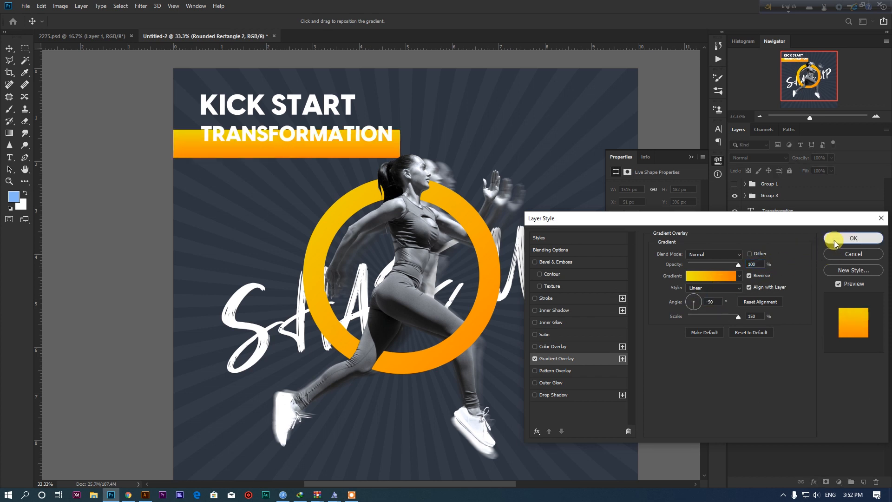
- Skew the rounded rectangle's upper right corner inward by about 25° and position the bar behind TRANSFORMATION with both ends visible
{"action": "left_click_drag", "start_coordinate": [353, 159], "coordinate": [349, 127]}
{"action": "scroll", "coordinate": [347, 113], "scroll_direction": "up", "scroll_amount": 1}
{"action": "key", "text": "ctrl+t"}
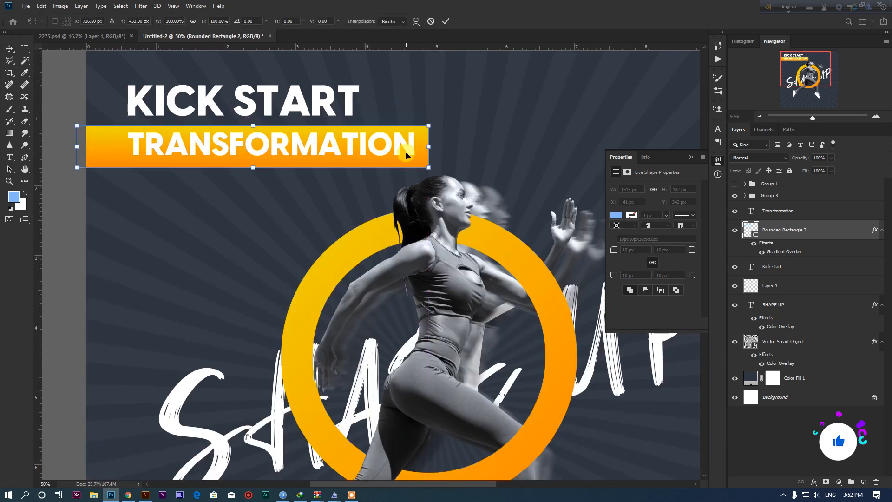
{"action": "right_click", "coordinate": [407, 154]}
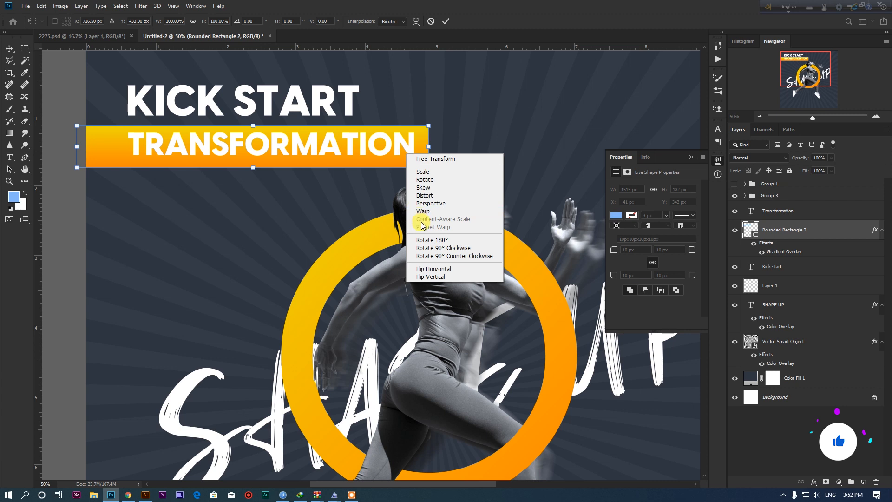
{"action": "left_click", "coordinate": [430, 196]}
{"action": "left_click_drag", "start_coordinate": [428, 126], "coordinate": [412, 128]}
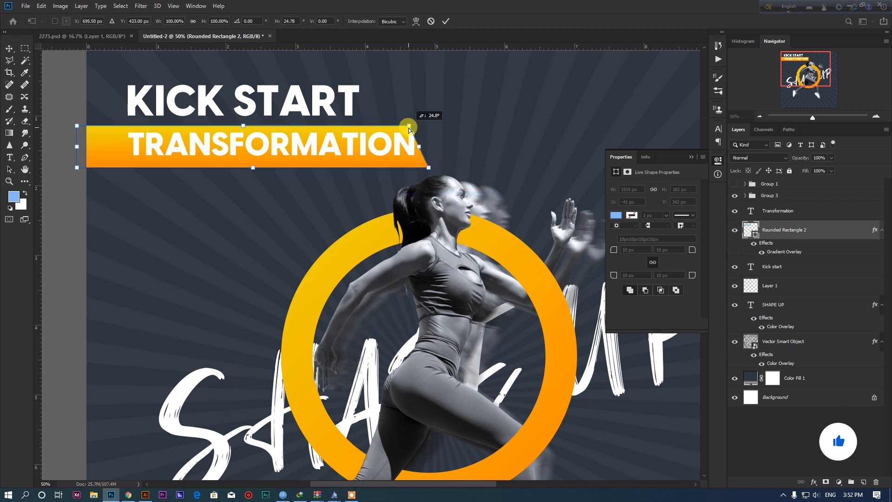
{"action": "key", "text": "Return"}
{"action": "left_click_drag", "start_coordinate": [398, 144], "coordinate": [408, 146]}
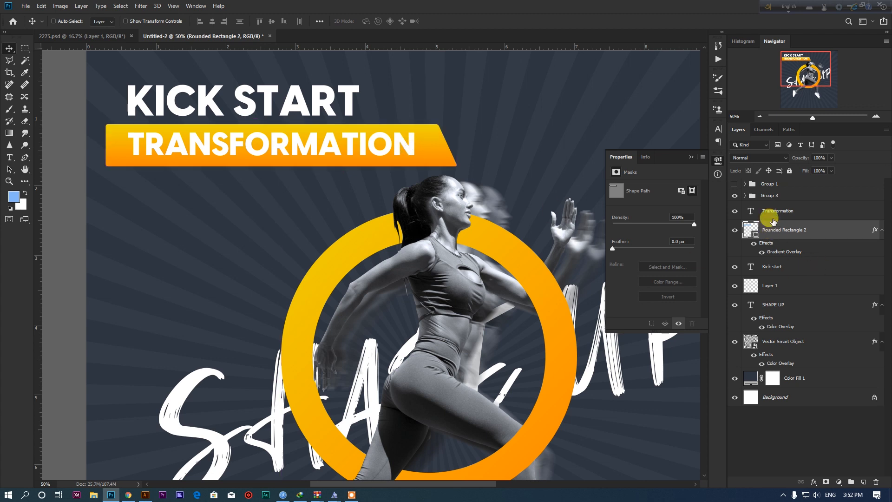
- Enlarge KICK START to about 59.29 pt and place it directly above the orange bar, aligned with the bar's left end
{"action": "left_click", "coordinate": [773, 266]}
{"action": "left_click_drag", "start_coordinate": [292, 142], "coordinate": [259, 126]}
{"action": "key", "text": "ctrl+t"}
{"action": "left_click_drag", "start_coordinate": [340, 98], "coordinate": [418, 98]}
{"action": "key", "text": "Return"}
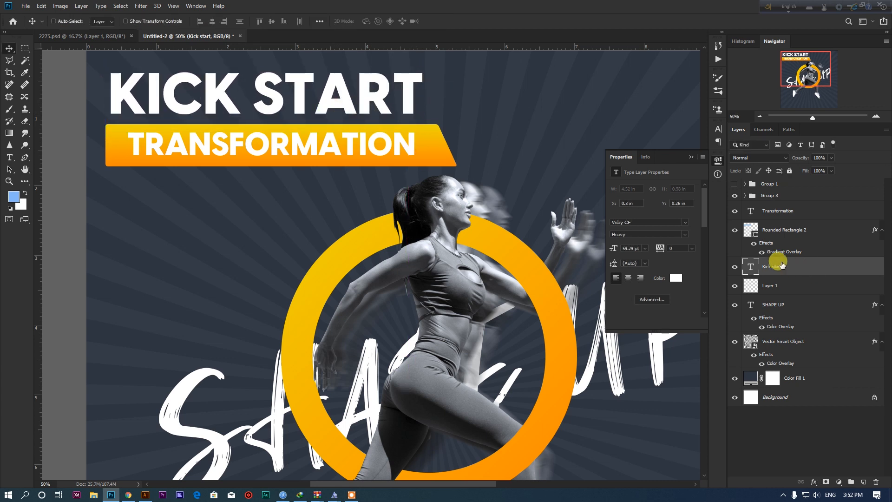
- Reposition the TRANSFORMATION text slightly to the left within the orange bar
{"action": "left_click", "coordinate": [777, 211]}
{"action": "left_click_drag", "start_coordinate": [378, 173], "coordinate": [375, 169]}
{"action": "scroll", "coordinate": [266, 143], "scroll_direction": "up", "scroll_amount": 2}
{"action": "left_click_drag", "start_coordinate": [269, 140], "coordinate": [271, 143]}
{"action": "scroll", "coordinate": [273, 142], "scroll_direction": "down", "scroll_amount": 4}
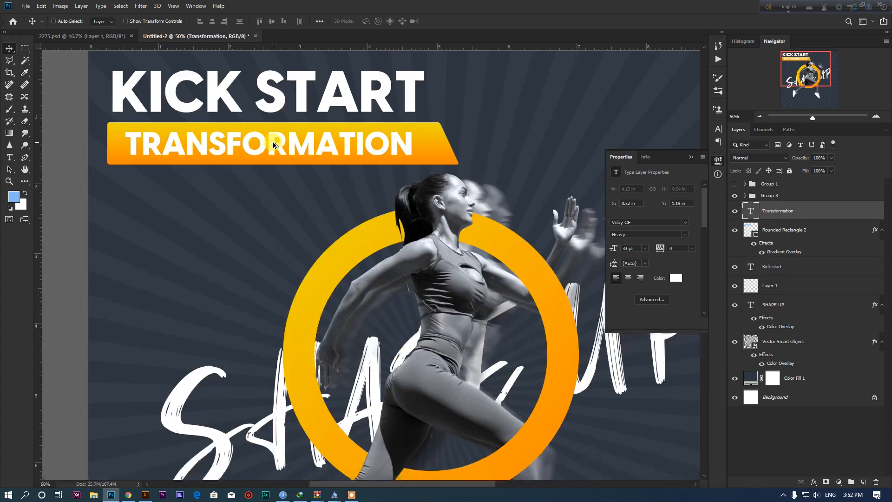
- Group the Transformation, Rounded Rectangle 2 and Kick start layers and scale the group down in the poster's upper-left corner
{"action": "left_click", "coordinate": [773, 230], "text": "ctrl"}
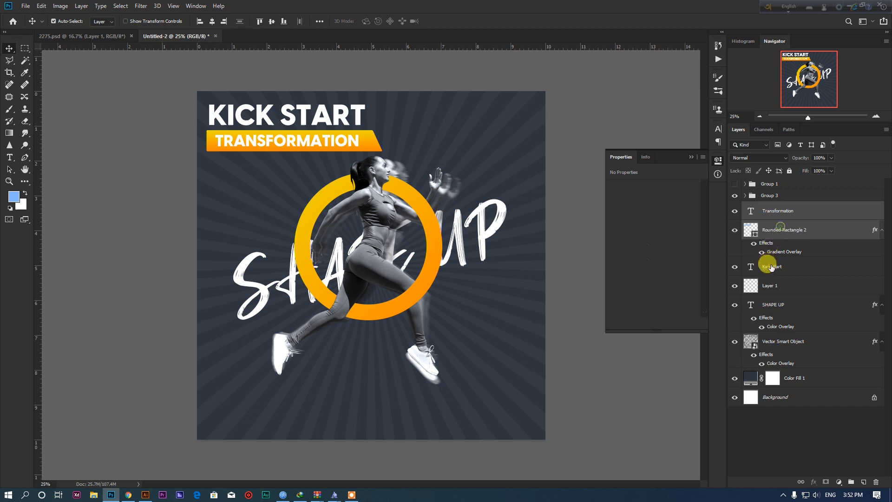
{"action": "left_click", "coordinate": [772, 266], "text": "ctrl"}
{"action": "key", "text": "ctrl+g"}
{"action": "key", "text": "ctrl+t"}
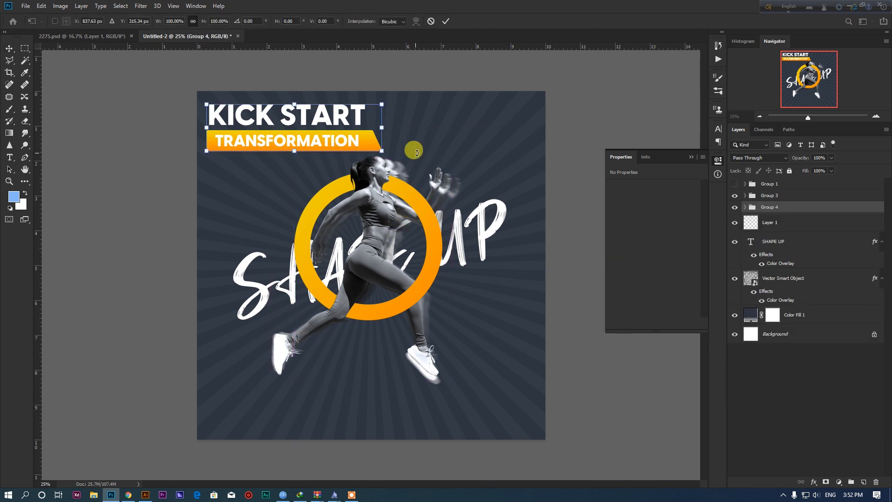
{"action": "left_click_drag", "start_coordinate": [385, 132], "coordinate": [304, 135]}
{"action": "key", "text": "Return"}
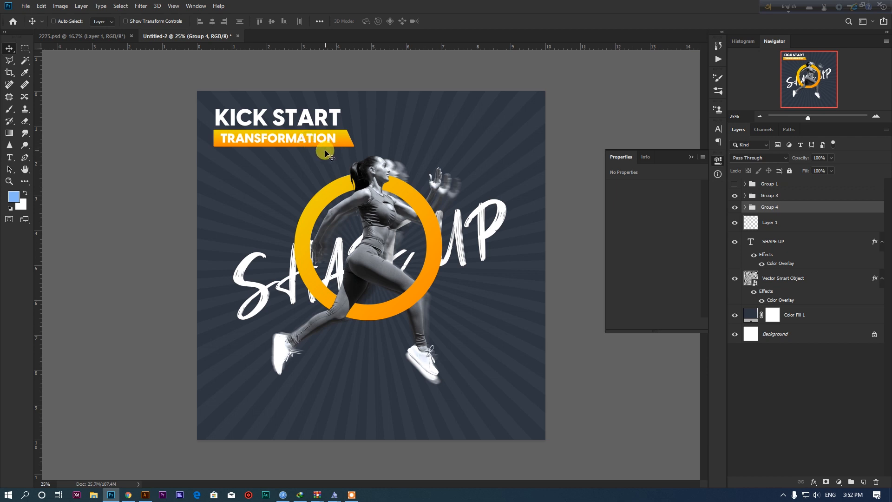
- Add the text "IN 90 DAYS", scale it to about 40.42 pt and left-align it beneath the TRANSFORMATION bar
{"action": "left_click", "coordinate": [9, 157]}
{"action": "left_click", "coordinate": [254, 175]}
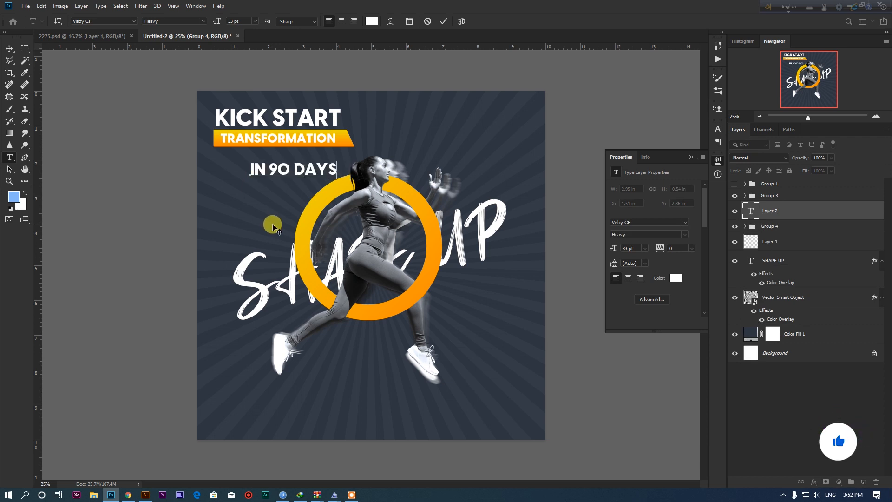
{"action": "left_click", "coordinate": [9, 48]}
{"action": "mouse_move", "coordinate": [317, 166]}
{"action": "left_mouse_down"}
{"action": "mouse_move", "coordinate": [282, 158]}
{"action": "mouse_move", "coordinate": [326, 168]}
{"action": "mouse_move", "coordinate": [317, 168]}
{"action": "left_mouse_up"}
{"action": "key", "text": "ctrl+t"}
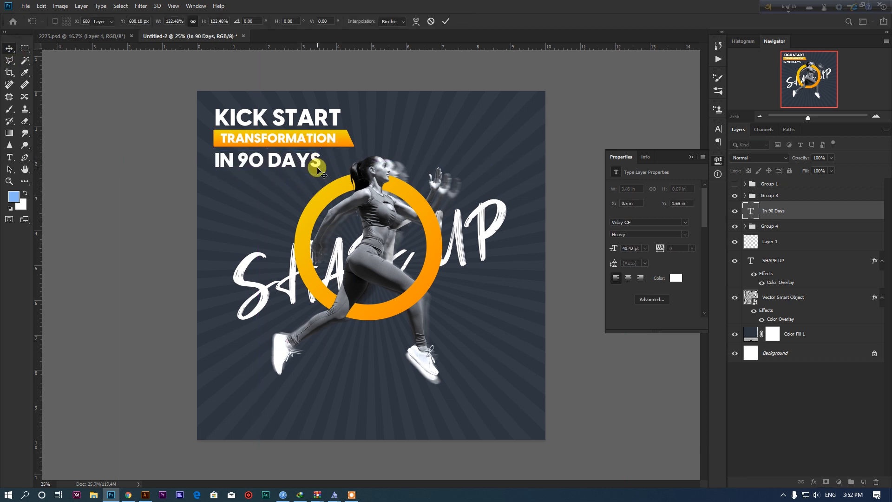
{"action": "key", "text": "Return"}
- Set the IN 90 DAYS text to the Bold weight of Visby CF
{"action": "left_click", "coordinate": [3, 157]}
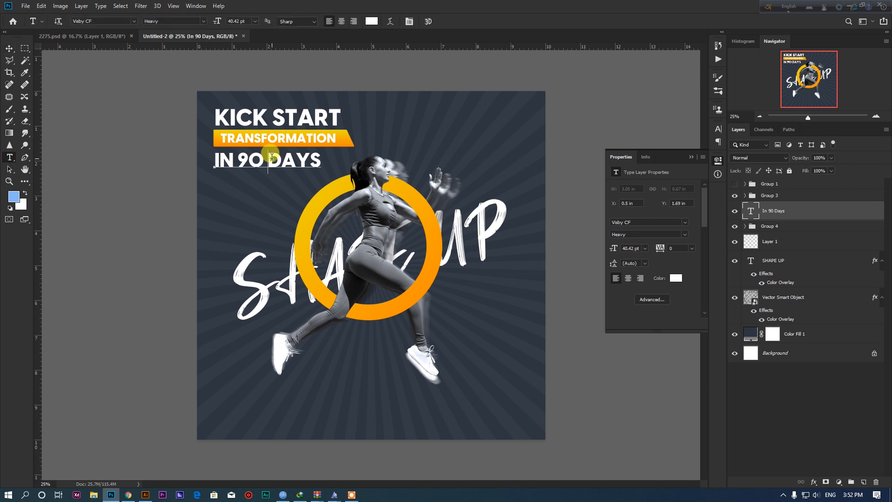
{"action": "key", "text": "ctrl+a"}
{"action": "left_click", "coordinate": [202, 22]}
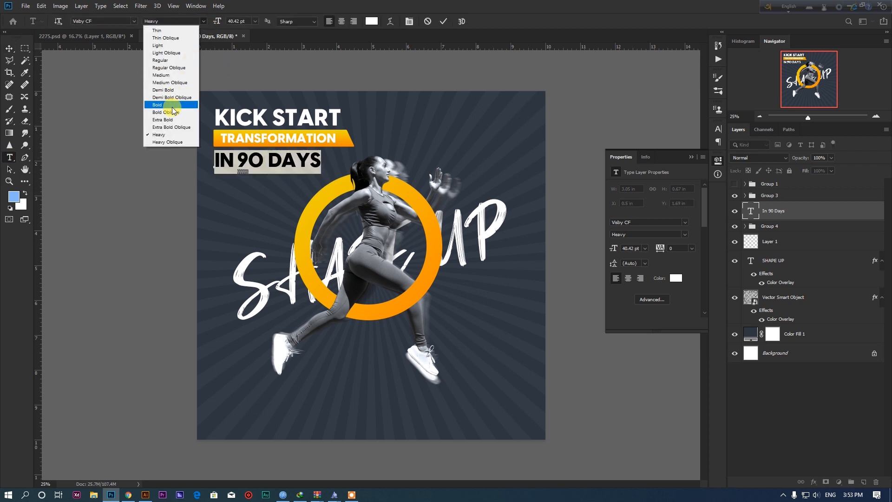
{"action": "left_click", "coordinate": [177, 100]}
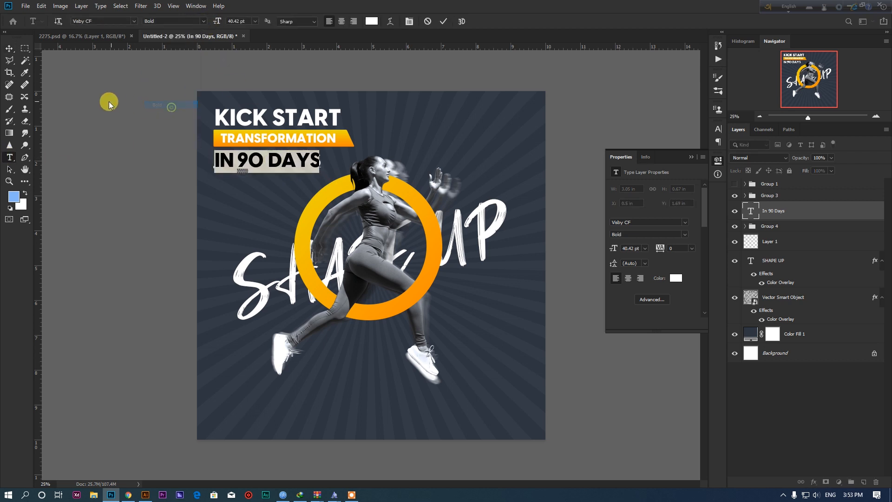
{"action": "left_click", "coordinate": [10, 48]}
- Apply a yellow-to-orange linear Gradient Overlay at -90° and 150% scale to the IN 90 DAYS text
{"action": "left_click", "coordinate": [813, 482]}
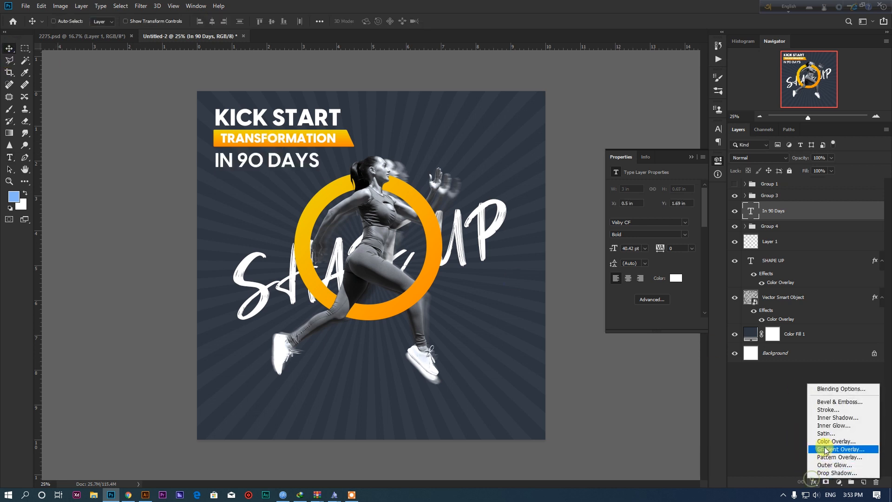
{"action": "left_click", "coordinate": [830, 449]}
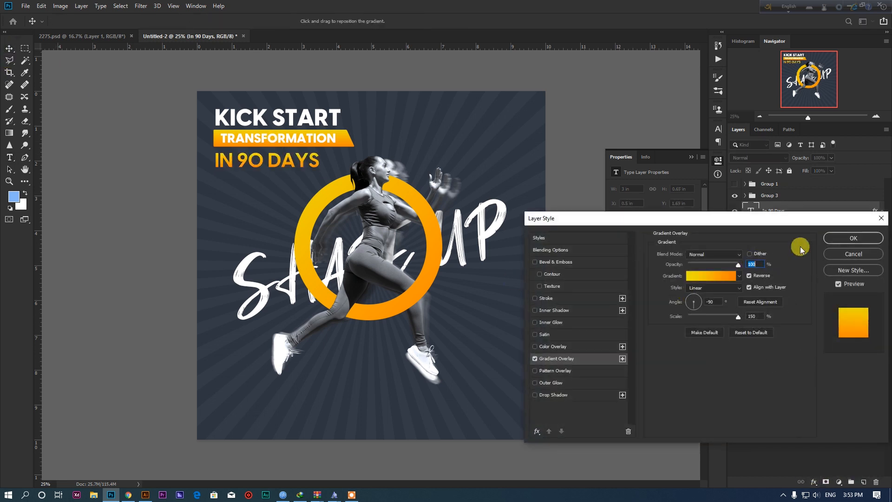
{"action": "left_click", "coordinate": [854, 238]}
- Shift the TRANSFORMATION text and its orange bar together inside Group 4 to align the bar's left edge with KICK START
{"action": "key", "text": "ctrl+plus"}
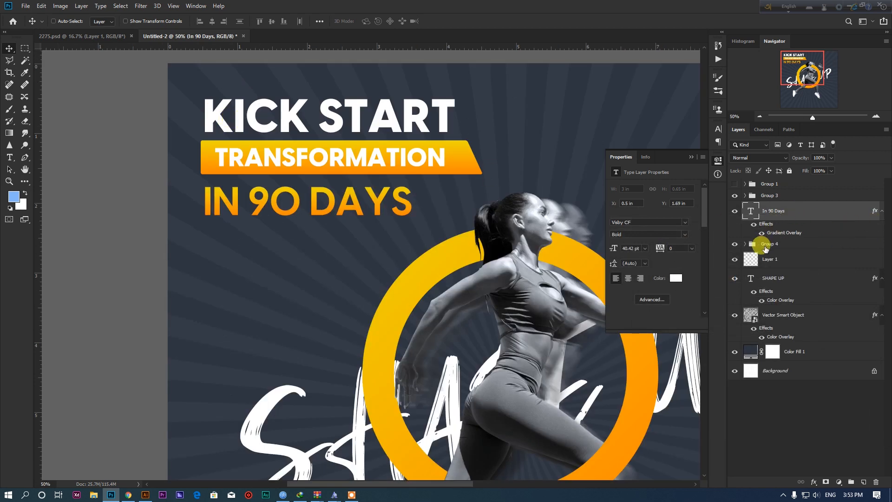
{"action": "left_click", "coordinate": [766, 248]}
{"action": "left_click", "coordinate": [735, 244]}
{"action": "left_click", "coordinate": [735, 244]}
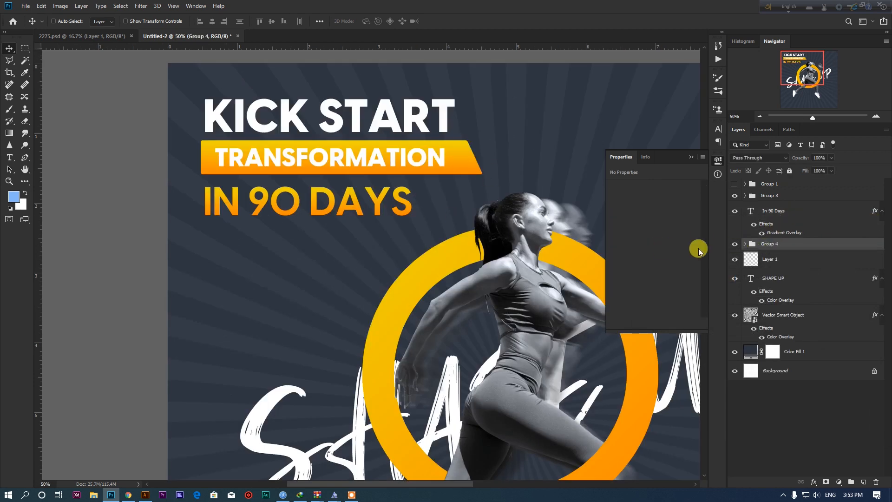
{"action": "left_click", "coordinate": [746, 243]}
{"action": "left_click", "coordinate": [780, 259]}
{"action": "left_click", "coordinate": [789, 278], "text": "shift"}
{"action": "scroll", "coordinate": [249, 155], "scroll_direction": "up", "scroll_amount": 1}
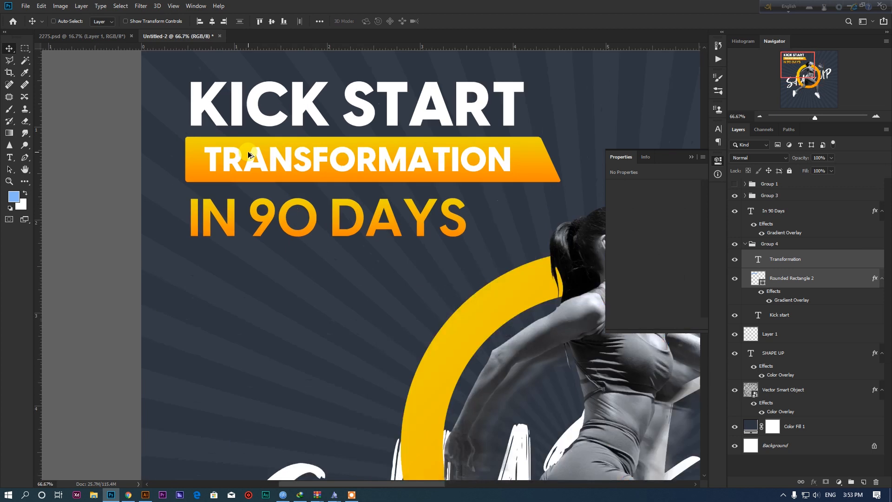
{"action": "scroll", "coordinate": [249, 155], "scroll_direction": "up", "scroll_amount": 1}
{"action": "left_click_drag", "start_coordinate": [252, 160], "coordinate": [260, 160]}
{"action": "scroll", "coordinate": [227, 169], "scroll_direction": "down", "scroll_amount": 3}
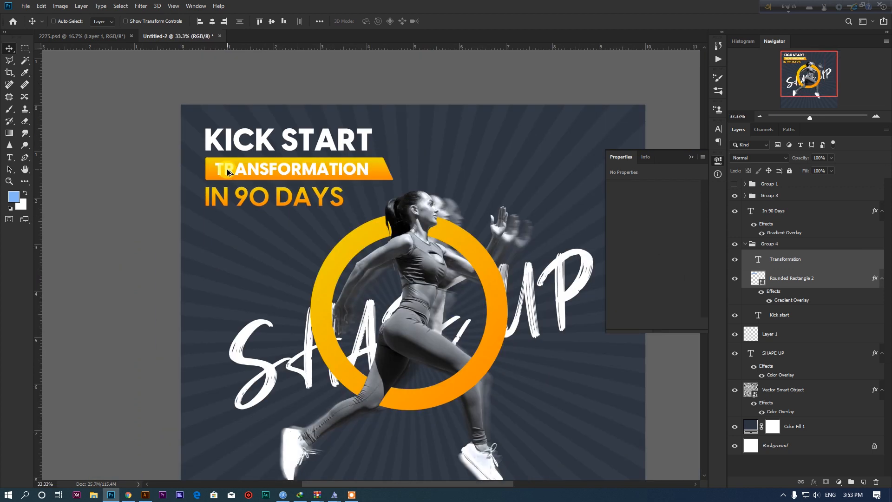
{"action": "scroll", "coordinate": [227, 170], "scroll_direction": "down", "scroll_amount": 1}
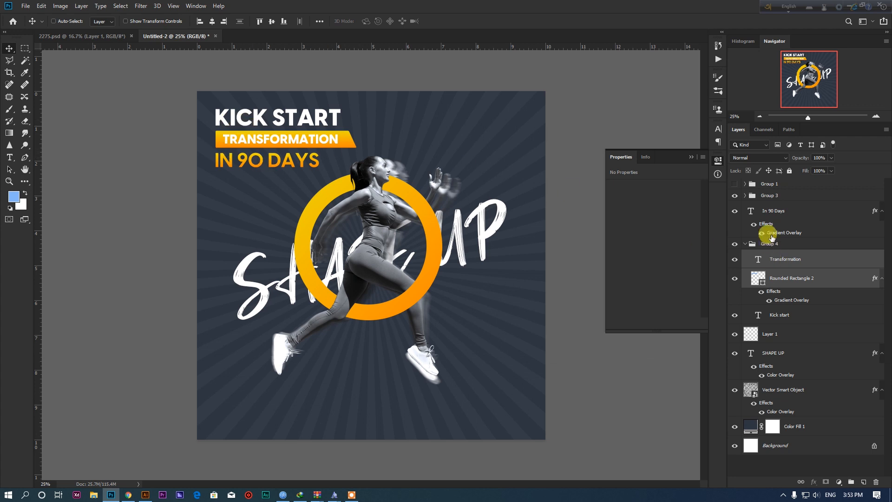
{"action": "left_click", "coordinate": [748, 246]}
{"action": "left_click", "coordinate": [746, 245]}
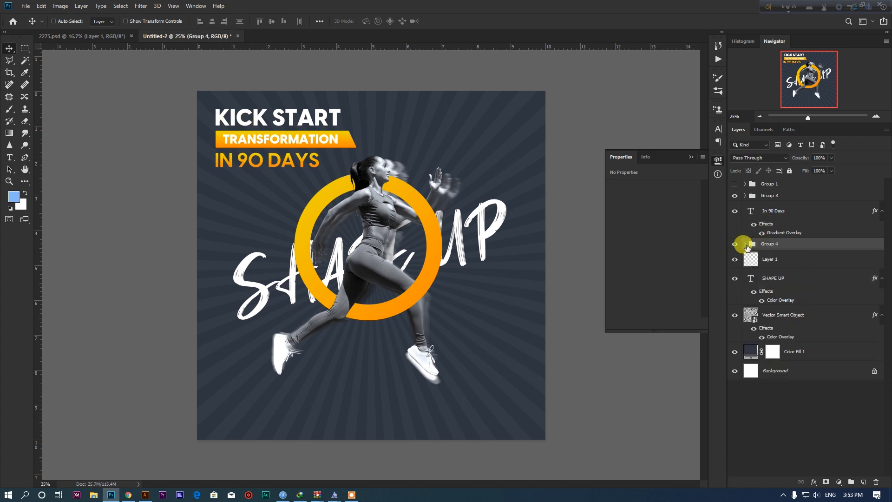
- Switch to Chrome, copy the Lorem Ipsum passage ending at "ex ea commodo consequat." and return to Photoshop
{"action": "left_click", "coordinate": [128, 495]}
{"action": "left_click_drag", "start_coordinate": [197, 360], "coordinate": [502, 383]}
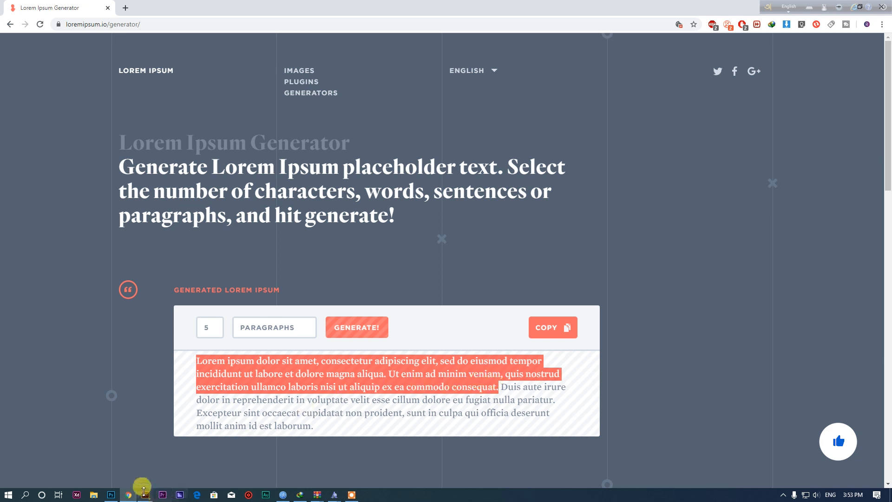
{"action": "left_click", "coordinate": [302, 399]}
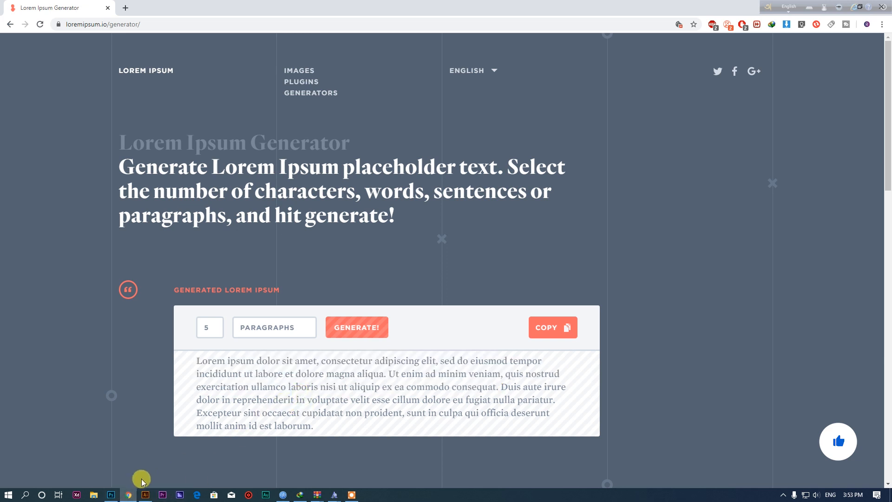
{"action": "left_click", "coordinate": [111, 494]}
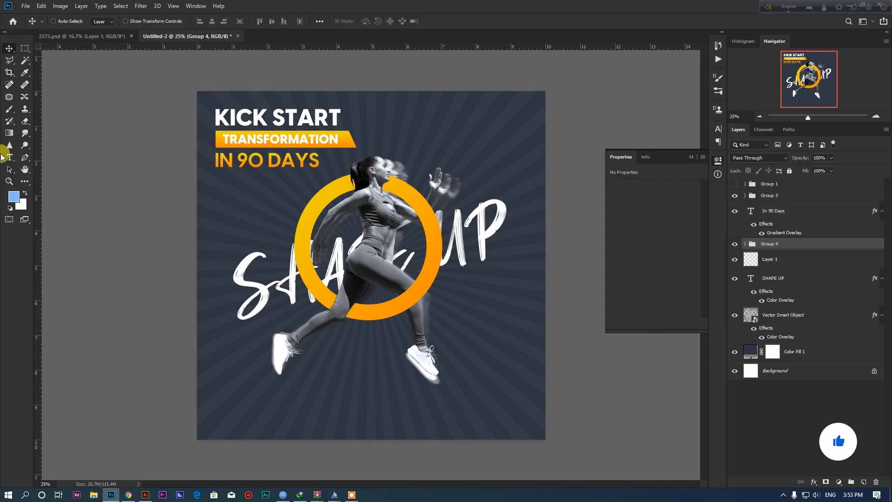
- Create a text box in the poster's lower-right area containing the copied Lorem Ipsum passage, set to 9 pt and right-aligned
{"action": "left_click", "coordinate": [2, 157]}
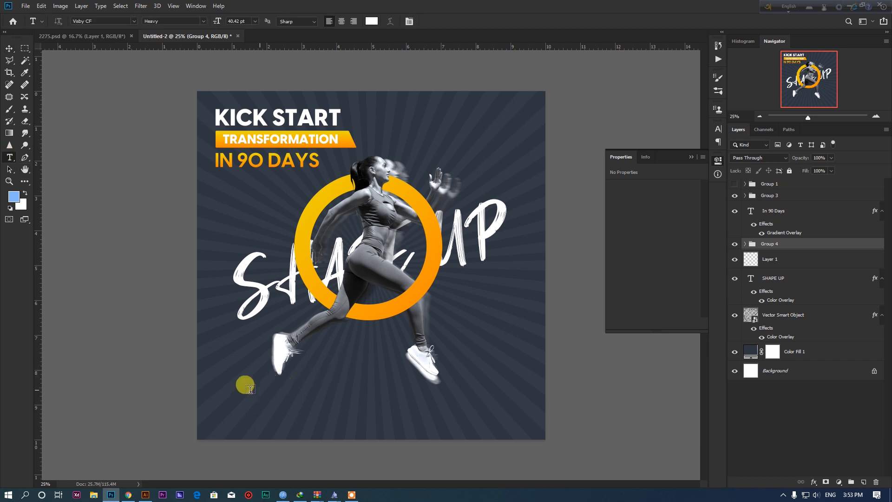
{"action": "left_click_drag", "start_coordinate": [356, 388], "coordinate": [523, 414]}
{"action": "left_click", "coordinate": [242, 19]}
{"action": "type", "text": "9"}
{"action": "key", "text": "Return"}
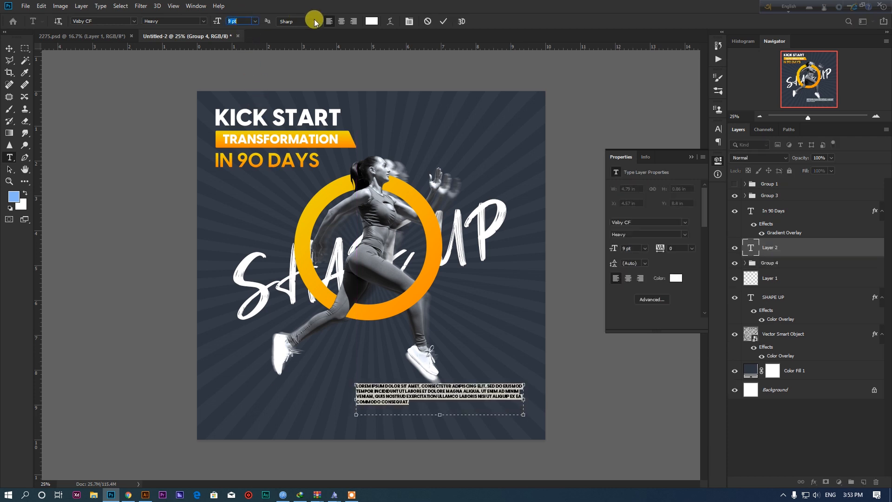
{"action": "left_click", "coordinate": [354, 21]}
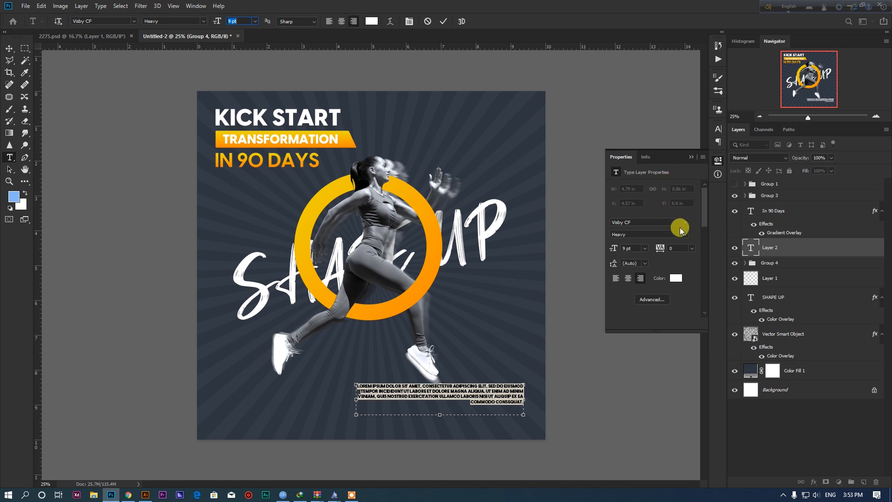
{"action": "key", "text": "Return"}
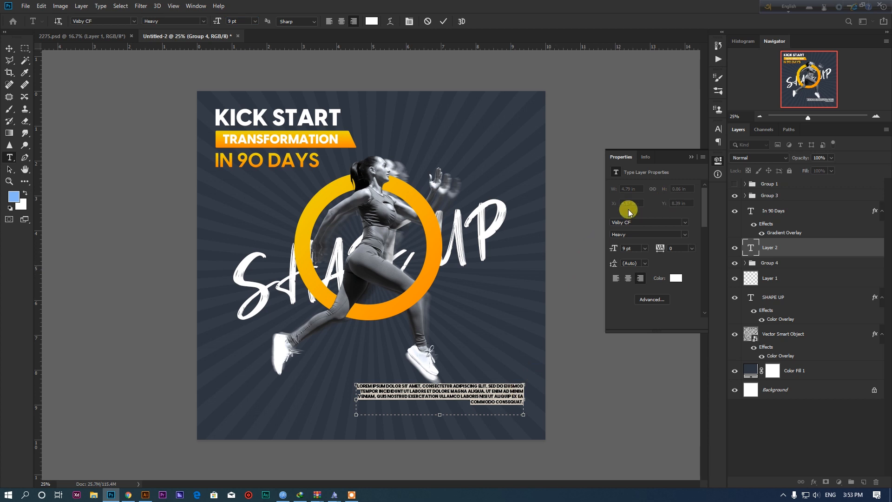
- Turn off All Caps for the Lorem Ipsum paragraph and set its font weight to Regular
{"action": "left_click", "coordinate": [408, 22]}
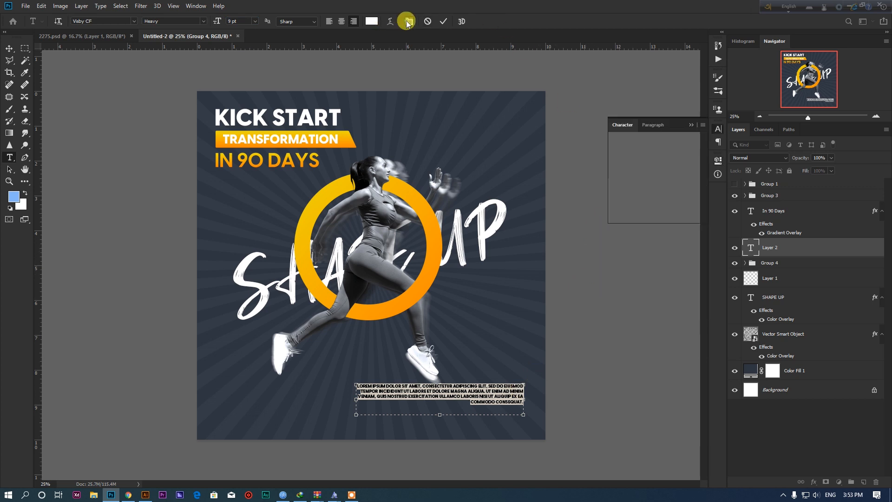
{"action": "left_click", "coordinate": [641, 193]}
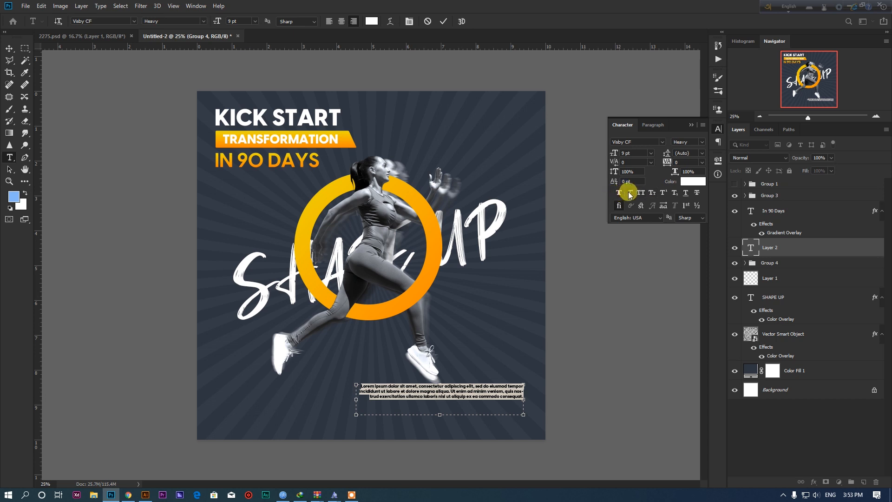
{"action": "left_click", "coordinate": [505, 395]}
{"action": "key", "text": "ctrl+a"}
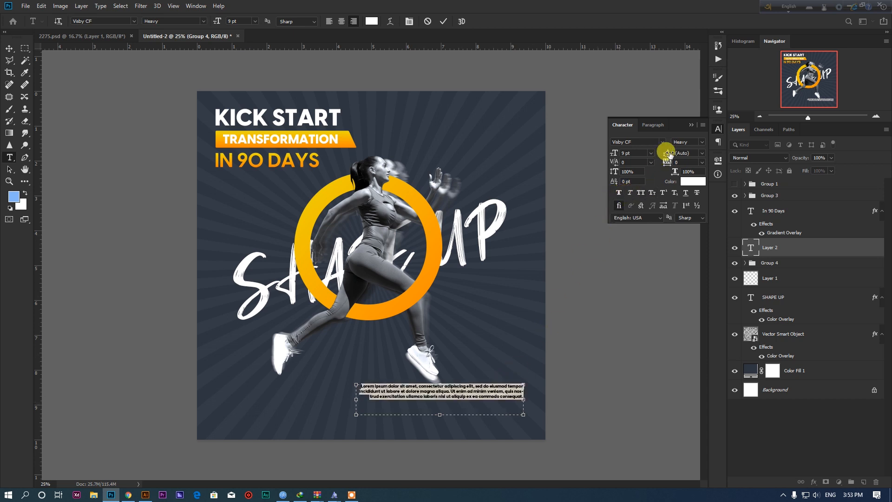
{"action": "left_click", "coordinate": [704, 145]}
{"action": "left_click", "coordinate": [688, 183]}
{"action": "left_click", "coordinate": [482, 396]}
{"action": "left_click_drag", "start_coordinate": [439, 414], "coordinate": [446, 236]}
{"action": "left_click", "coordinate": [9, 48]}
- Draw a rounded rectangle about 704 × 126 px below the Lorem Ipsum paragraph
{"action": "scroll", "coordinate": [455, 366], "scroll_direction": "up", "scroll_amount": 2}
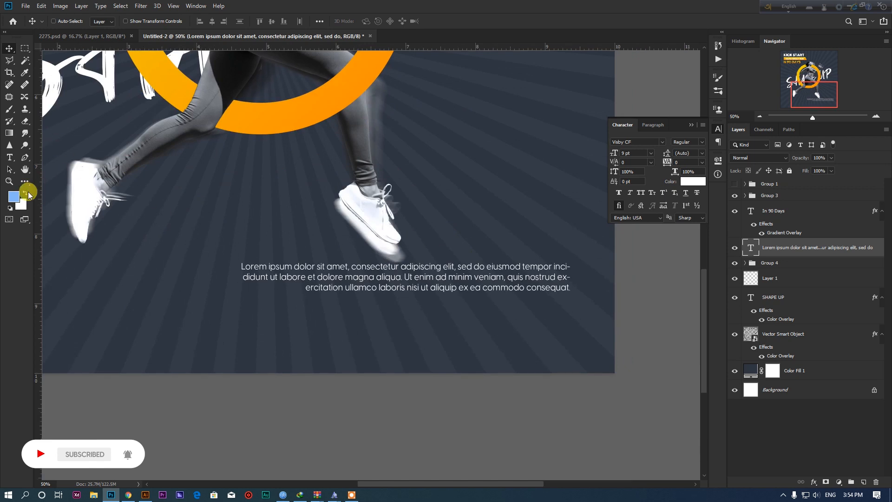
{"action": "left_click", "coordinate": [21, 184]}
{"action": "left_click_drag", "start_coordinate": [372, 307], "coordinate": [536, 335]}
{"action": "right_click", "coordinate": [25, 182]}
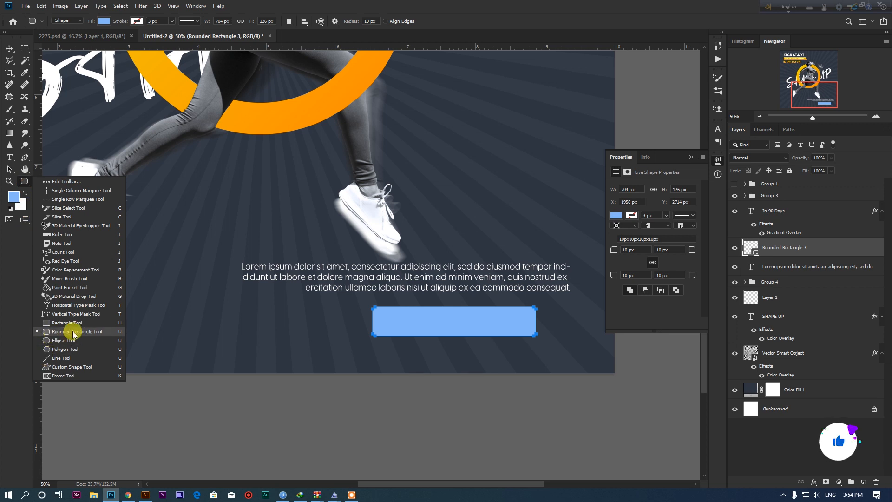
- Remove the rounded rectangle's fill, give it a red 5 px stroke, and set all corner radii to 26 px
{"action": "left_click", "coordinate": [104, 20]}
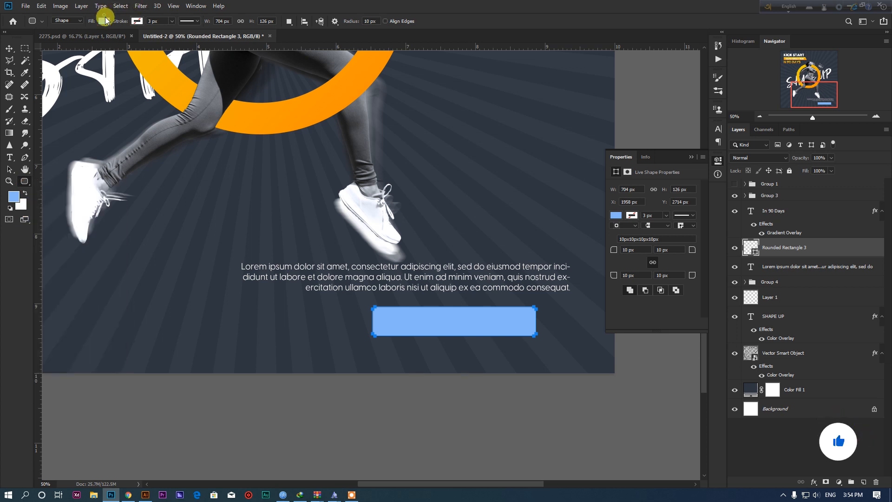
{"action": "left_click", "coordinate": [104, 21]}
{"action": "left_click", "coordinate": [64, 40]}
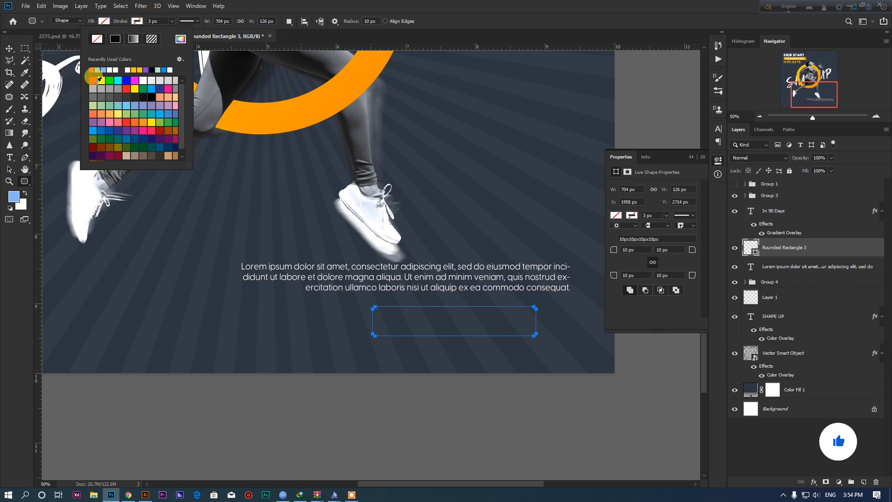
{"action": "left_click", "coordinate": [151, 21]}
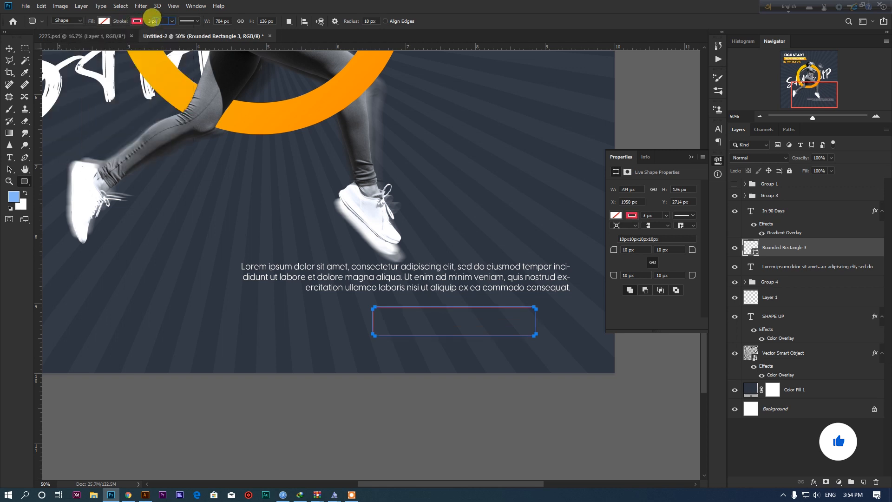
{"action": "key", "text": "Return"}
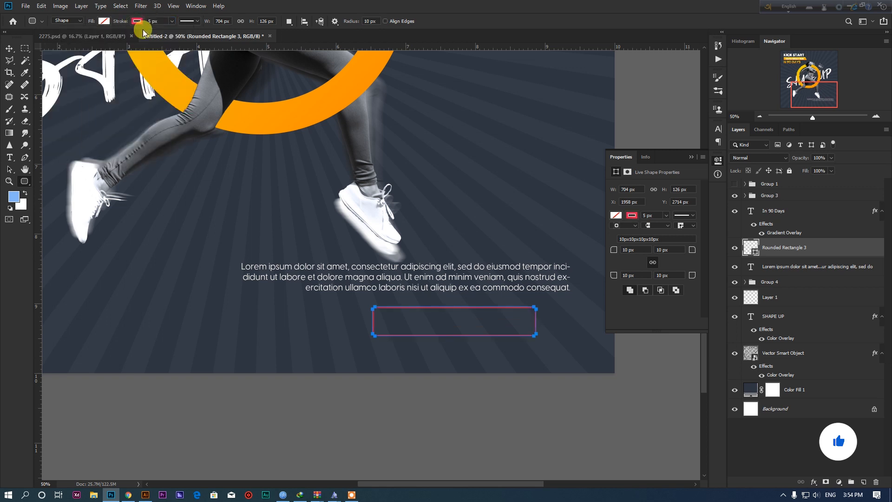
{"action": "left_click", "coordinate": [9, 48]}
{"action": "left_click_drag", "start_coordinate": [615, 250], "coordinate": [623, 250]}
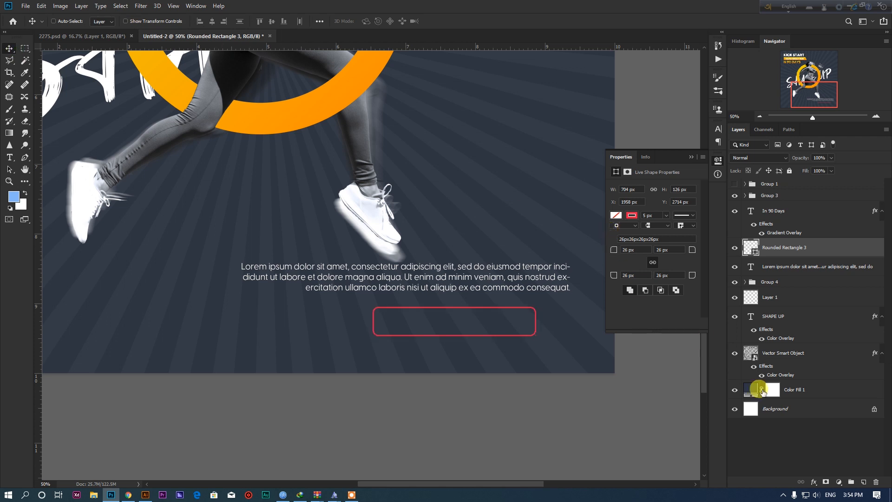
- Apply a yellow-to-orange Gradient Overlay to the rounded rectangle and align its right edge with the paragraph's right edge
{"action": "left_click", "coordinate": [814, 482]}
{"action": "left_click", "coordinate": [836, 450]}
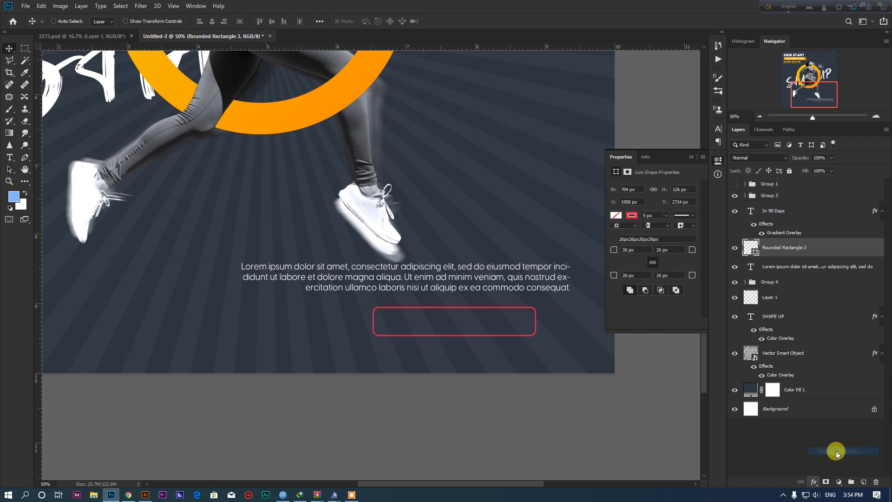
{"action": "left_click", "coordinate": [853, 238]}
{"action": "left_click_drag", "start_coordinate": [533, 312], "coordinate": [563, 316]}
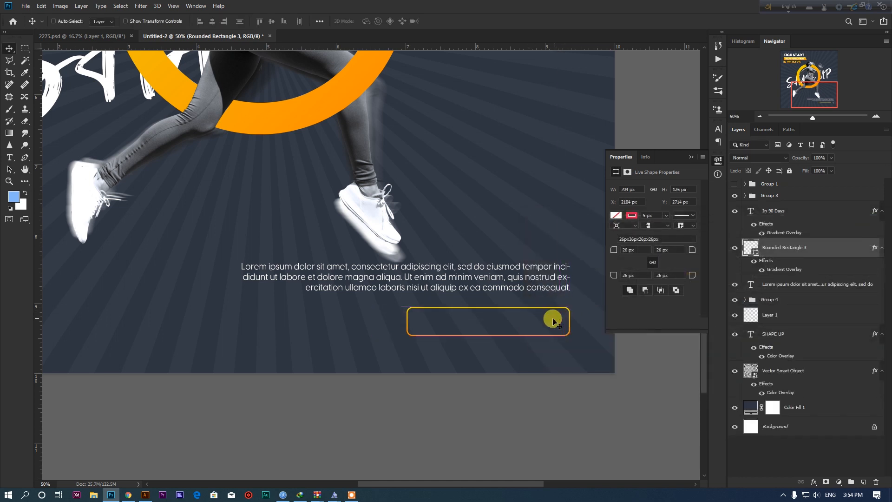
- Add the text ENROLL NOW in Visby CF Heavy at 16 pt and place it inside the button outline
{"action": "left_click", "coordinate": [9, 158]}
{"action": "left_click", "coordinate": [470, 235]}
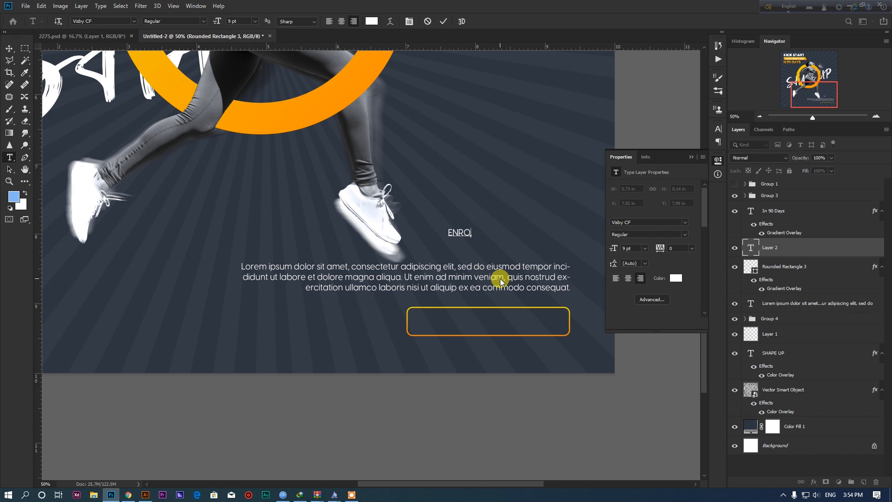
{"action": "key", "text": "ctrl+a"}
{"action": "left_click", "coordinate": [203, 21]}
{"action": "left_click", "coordinate": [163, 134]}
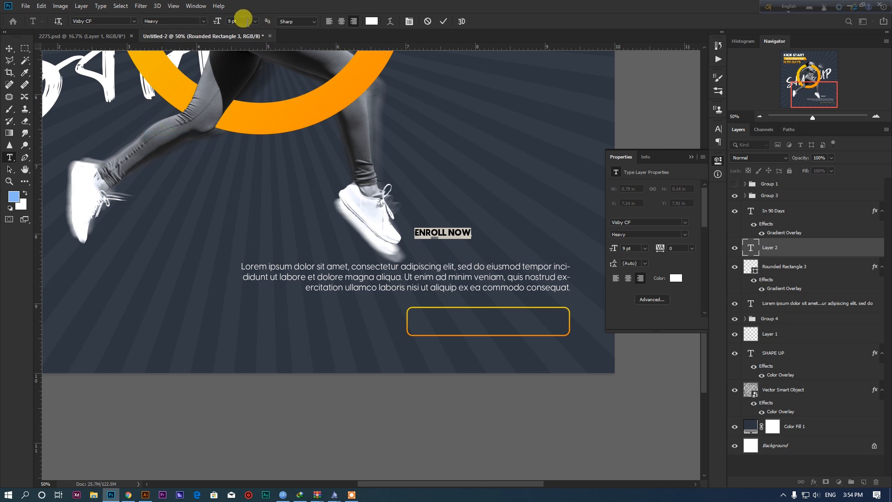
{"action": "scroll", "coordinate": [239, 20], "scroll_direction": "up", "scroll_amount": 6}
{"action": "left_click", "coordinate": [10, 48]}
{"action": "left_click_drag", "start_coordinate": [477, 247], "coordinate": [543, 338]}
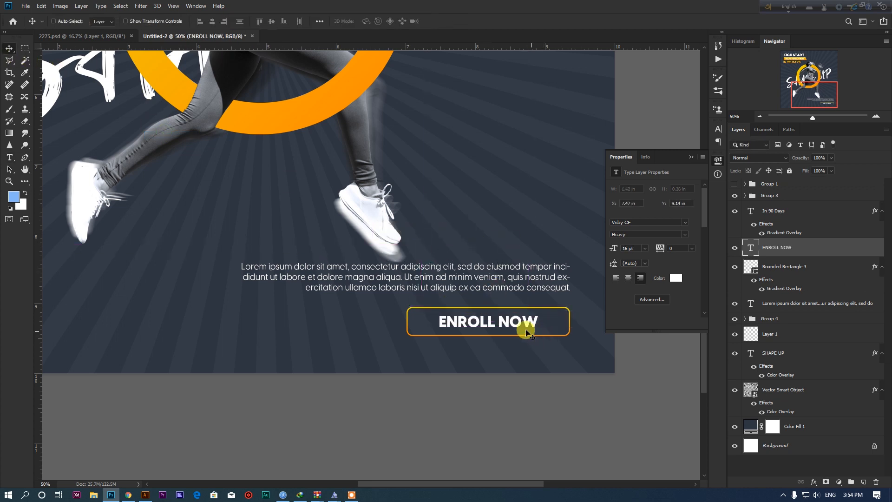
- Transform the button outline around ENROLL NOW, narrowing it from both sides to about 88% width and making it slightly taller
{"action": "scroll", "coordinate": [524, 329], "scroll_direction": "up", "scroll_amount": 2}
{"action": "left_click", "coordinate": [768, 269]}
{"action": "key", "text": "ctrl+t"}
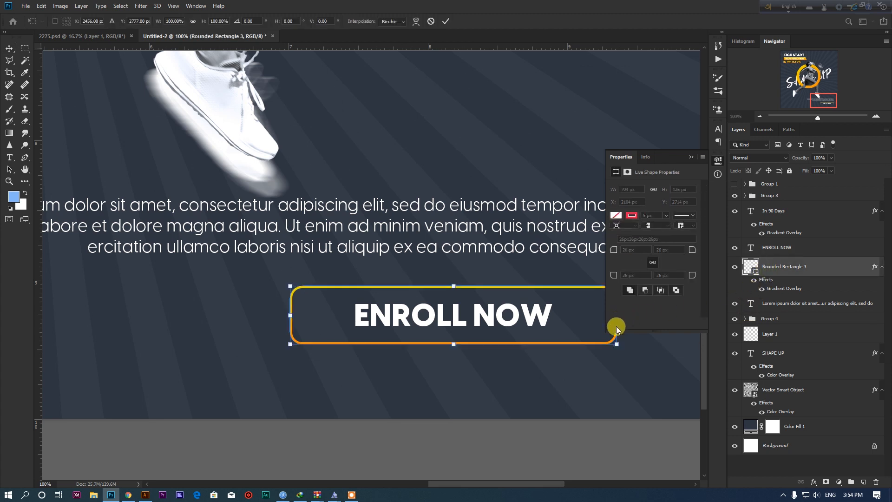
{"action": "left_click", "coordinate": [691, 156]}
{"action": "left_click_drag", "start_coordinate": [611, 314], "coordinate": [597, 314]}
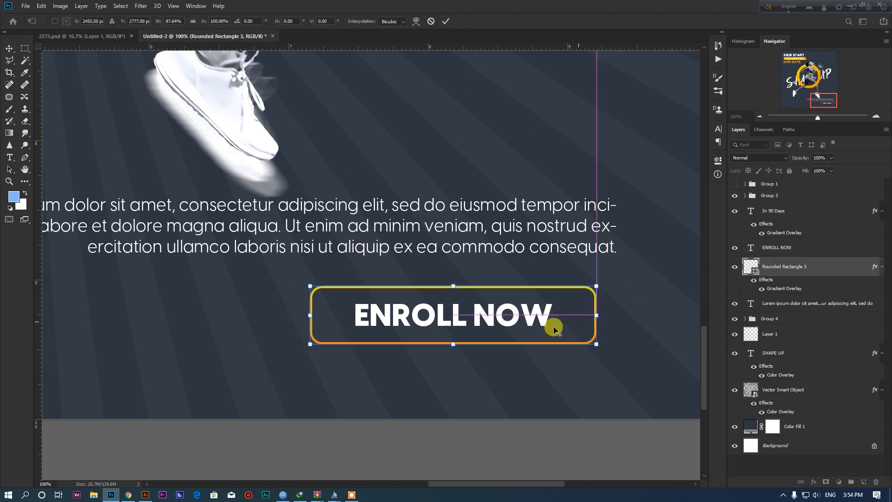
{"action": "mouse_move", "coordinate": [450, 347]}
{"action": "left_mouse_down"}
{"action": "mouse_move", "coordinate": [449, 356]}
{"action": "mouse_move", "coordinate": [461, 336]}
{"action": "left_mouse_up"}
{"action": "key", "text": "Return"}
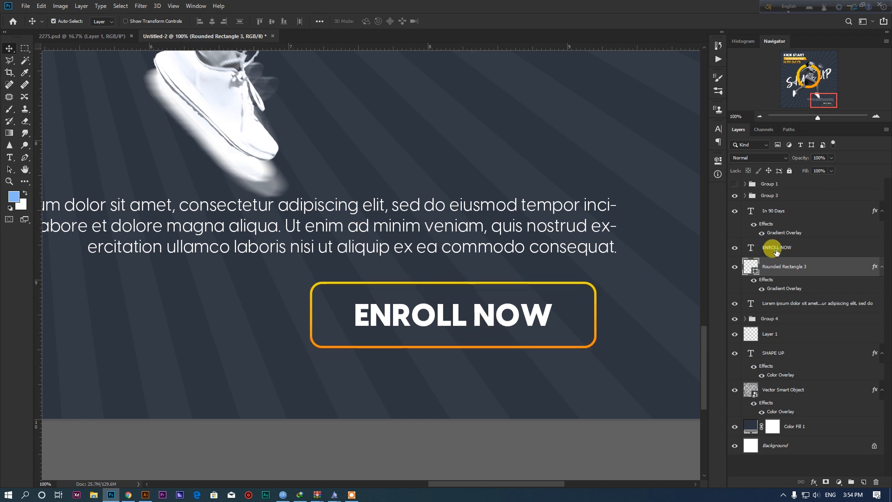
- Centre ENROLL NOW and its outline on each other horizontally and vertically, and group the two layers
{"action": "left_click", "coordinate": [771, 247], "text": "shift"}
{"action": "left_click", "coordinate": [213, 21]}
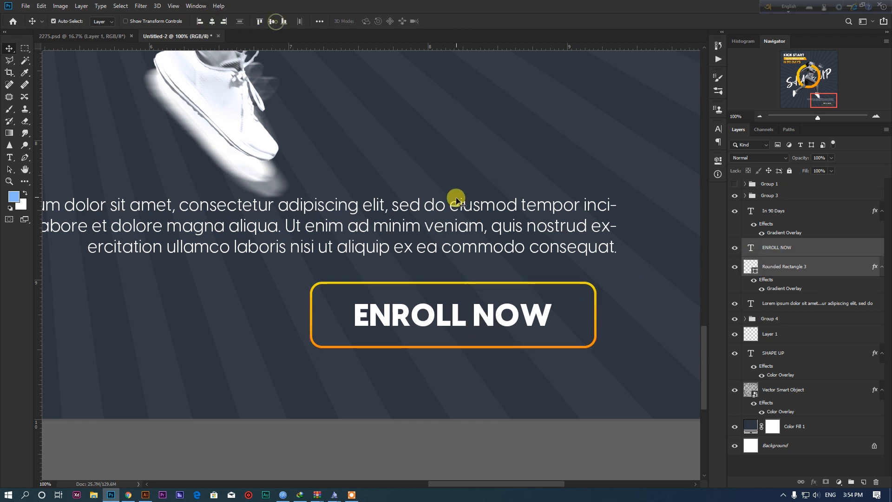
{"action": "key", "text": "ctrl+g"}
- Shift the ENROLL NOW button group horizontally by about 0.17 in to line up its right edge with the paragraph
{"action": "left_click_drag", "start_coordinate": [531, 306], "coordinate": [553, 306]}
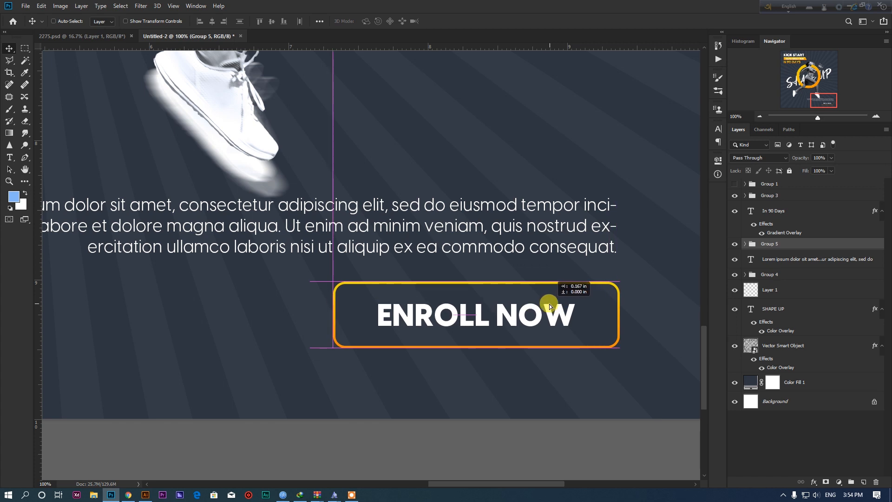
{"action": "key", "text": "ctrl+minus"}
{"action": "key", "text": "ctrl+minus"}
{"action": "key", "text": "ctrl+minus"}
{"action": "key", "text": "ctrl+minus"}
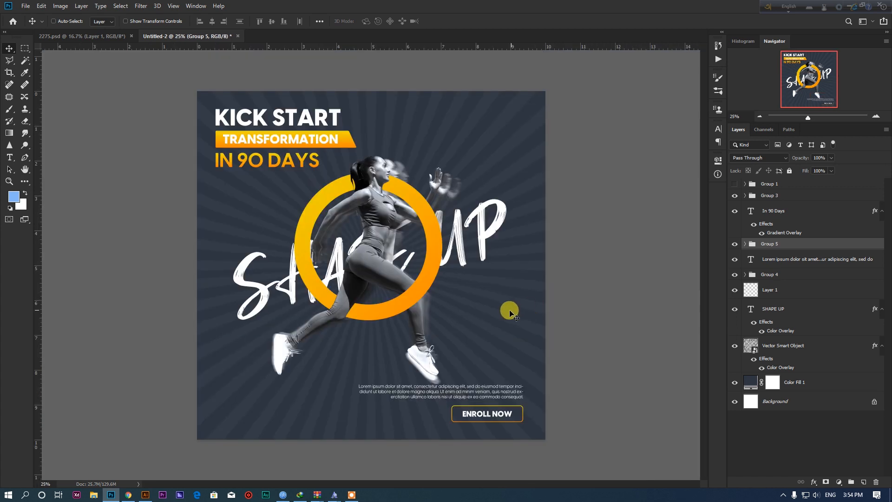
- Move the runner and ring in Group 3 together with the SHAPE UP lettering slightly upward on the poster
{"action": "left_click", "coordinate": [734, 196]}
{"action": "left_click", "coordinate": [735, 196]}
{"action": "left_click", "coordinate": [757, 195]}
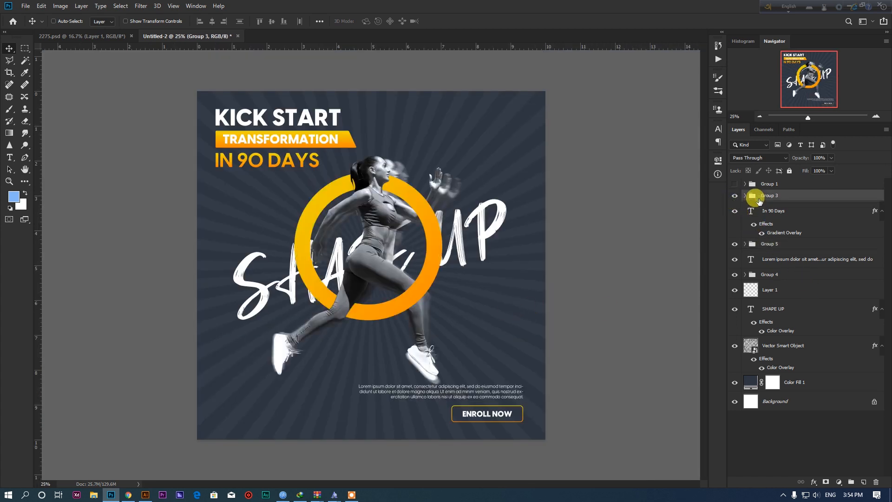
{"action": "key", "text": "ctrl"}
{"action": "left_click", "coordinate": [772, 309], "text": "ctrl"}
{"action": "left_click_drag", "start_coordinate": [381, 305], "coordinate": [383, 297]}
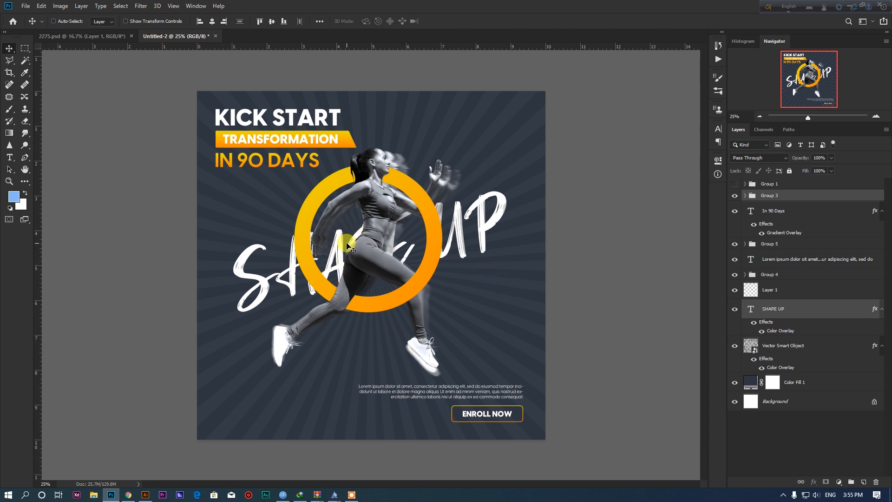
{"action": "scroll", "coordinate": [353, 247], "scroll_direction": "up", "scroll_amount": 2}
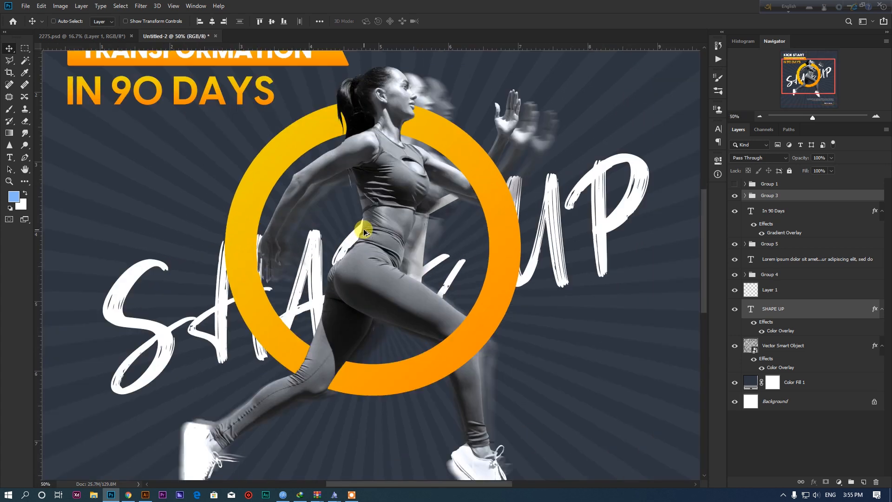
{"action": "scroll", "coordinate": [365, 239], "scroll_direction": "down", "scroll_amount": 3}
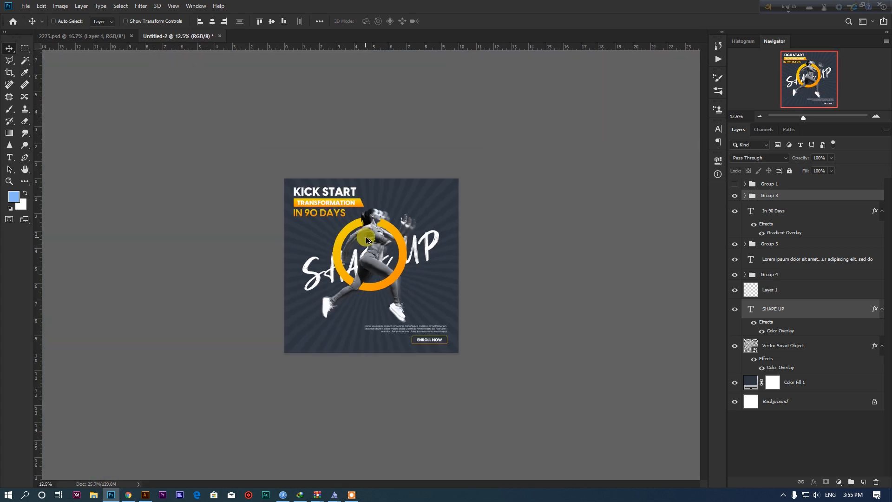
{"action": "scroll", "coordinate": [353, 253], "scroll_direction": "up", "scroll_amount": 1}
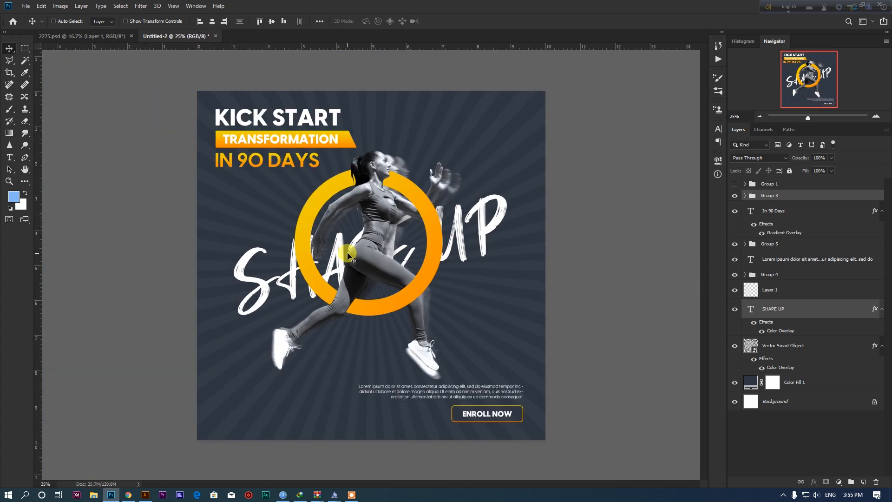